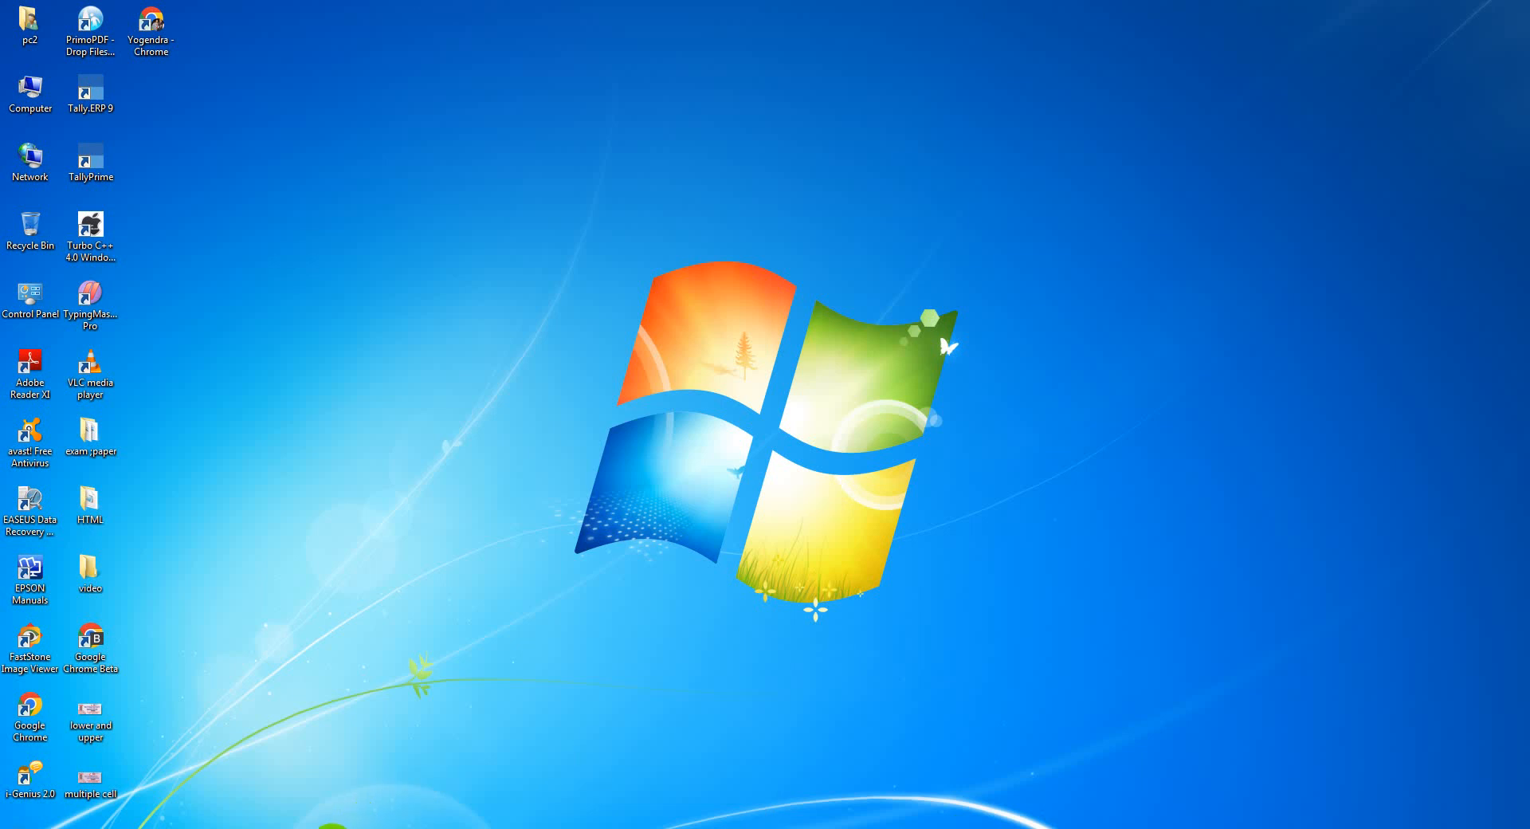
# Switch to the Book1 workbook in Excel and look through Sheet1, Sheet2 and pract, returning to Sheet1
pyautogui.click(333, 828)
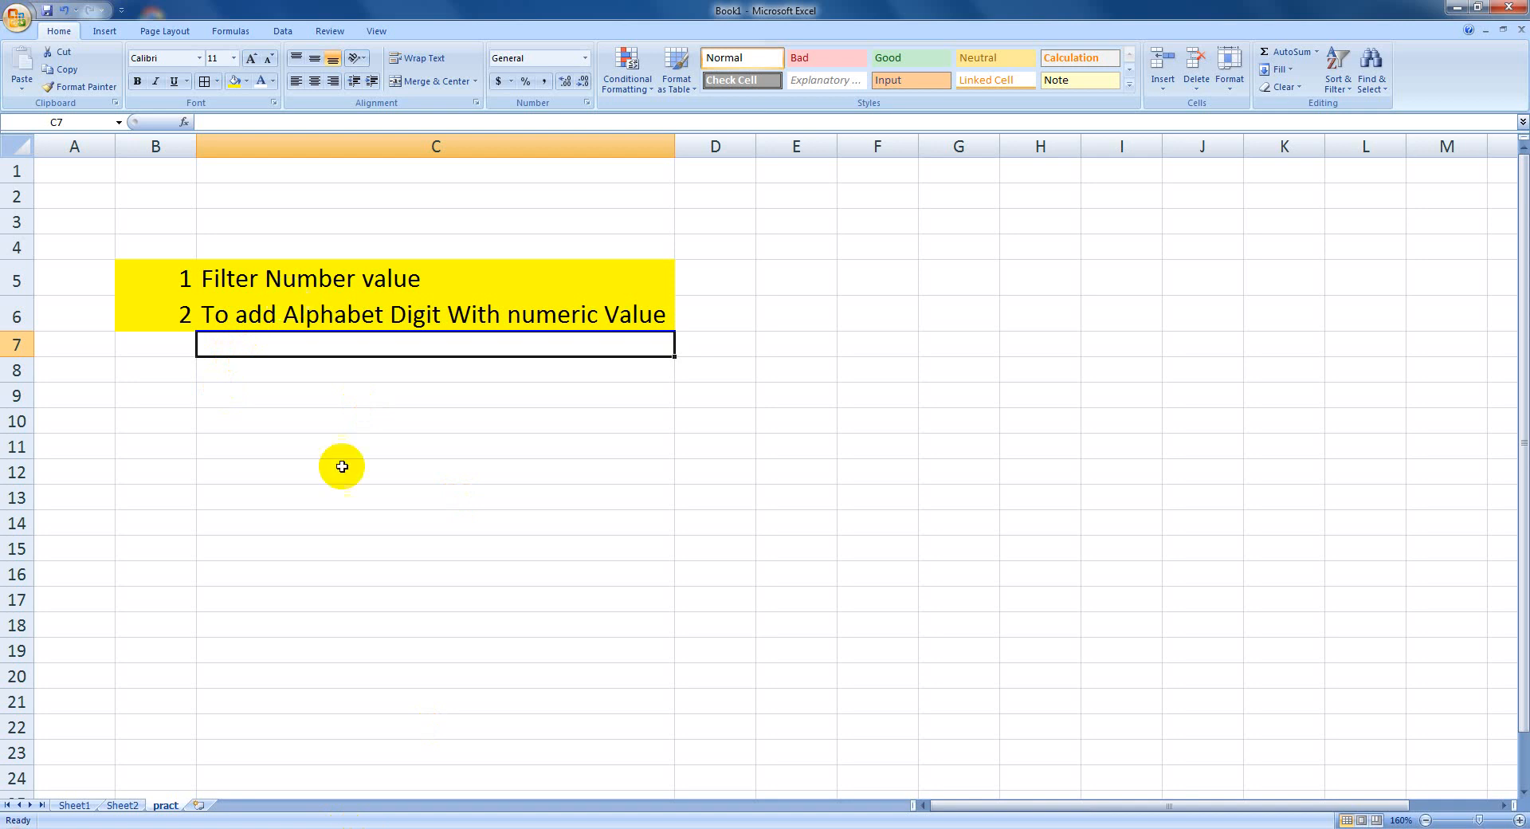
pyautogui.click(75, 805)
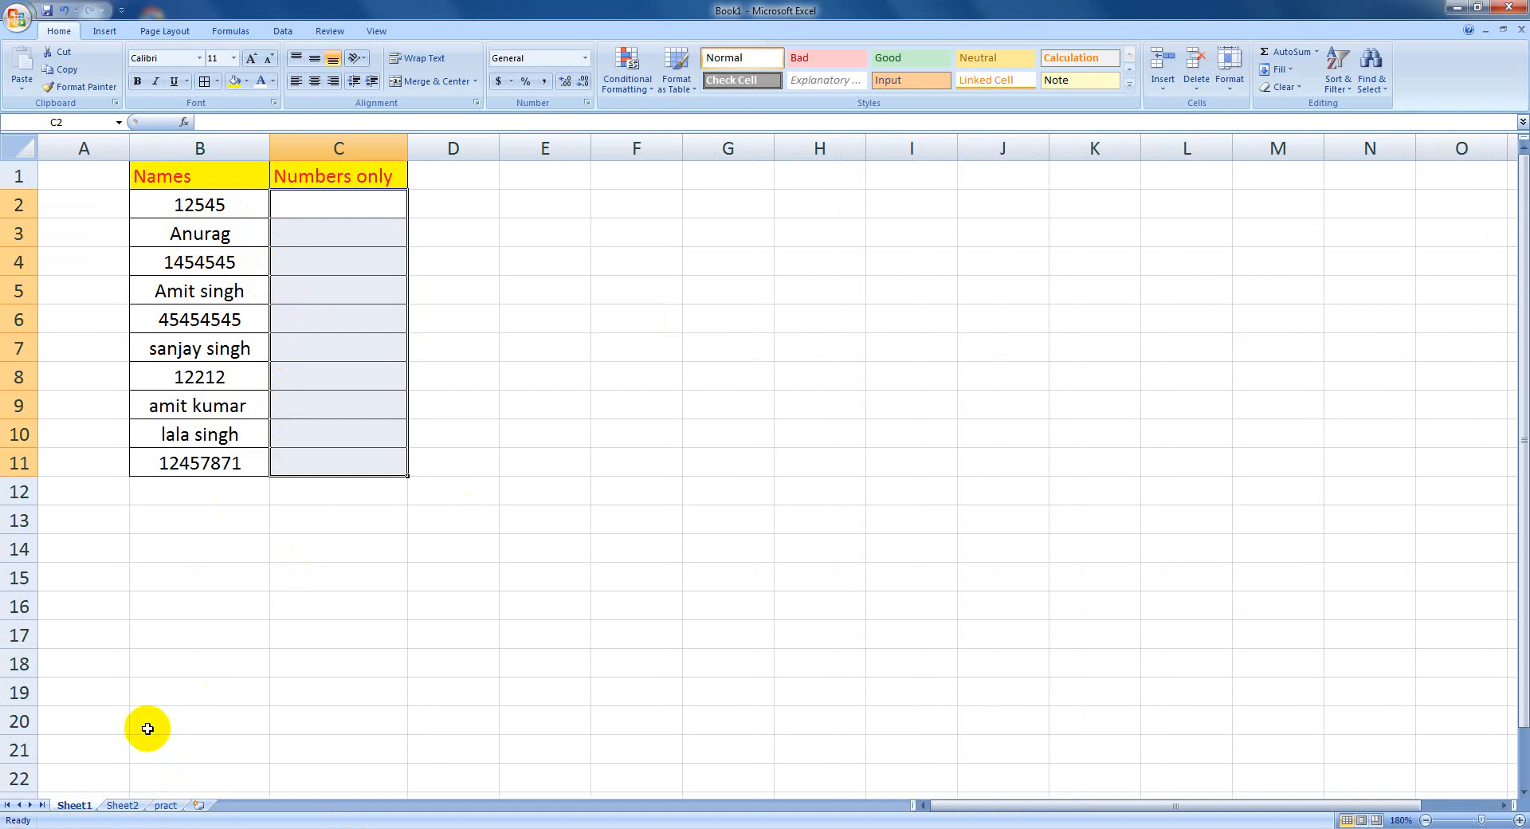
pyautogui.click(122, 805)
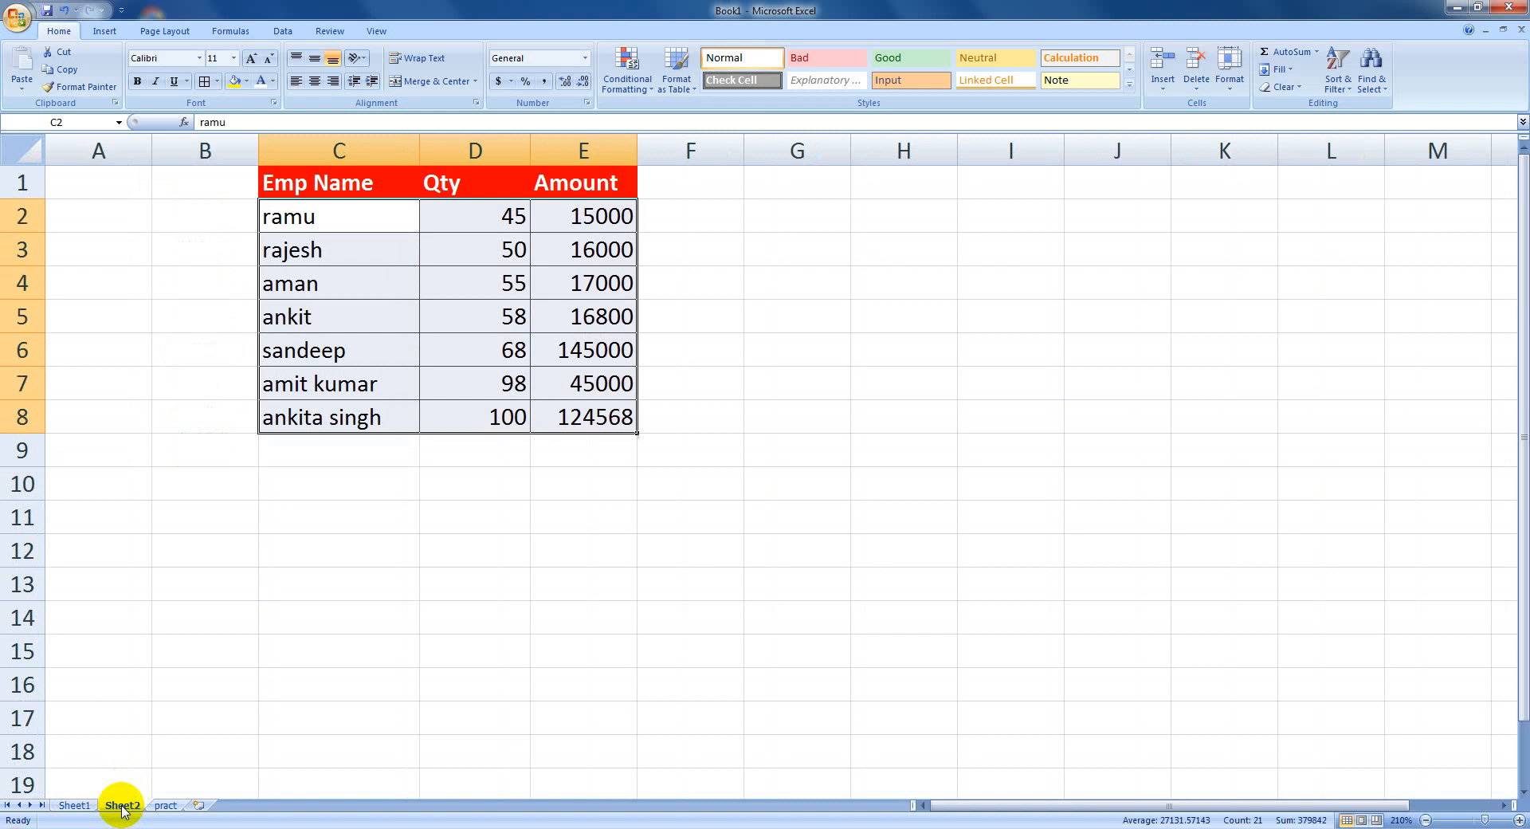
pyautogui.click(165, 805)
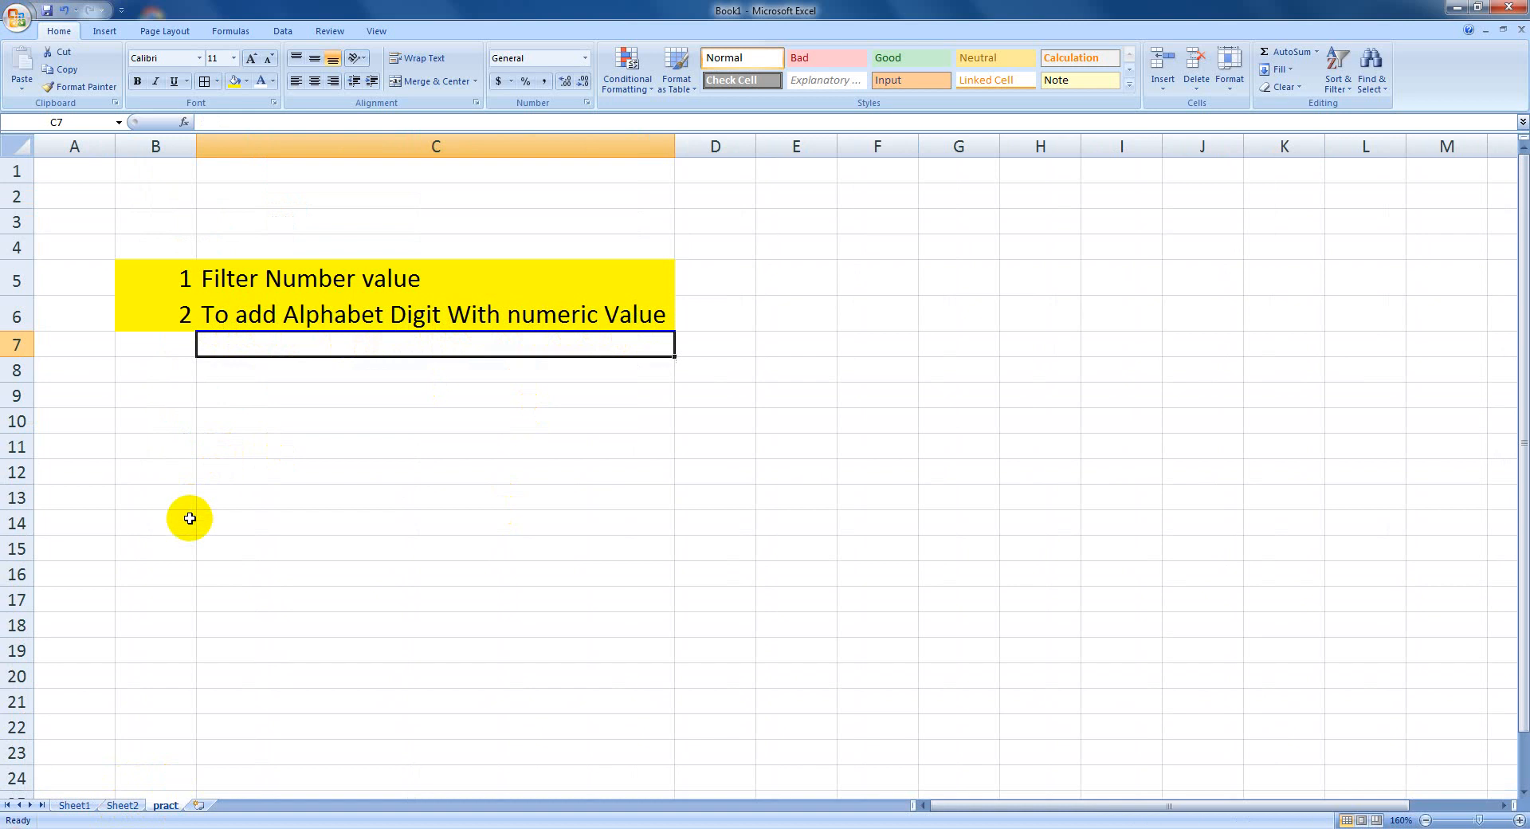
pyautogui.click(123, 805)
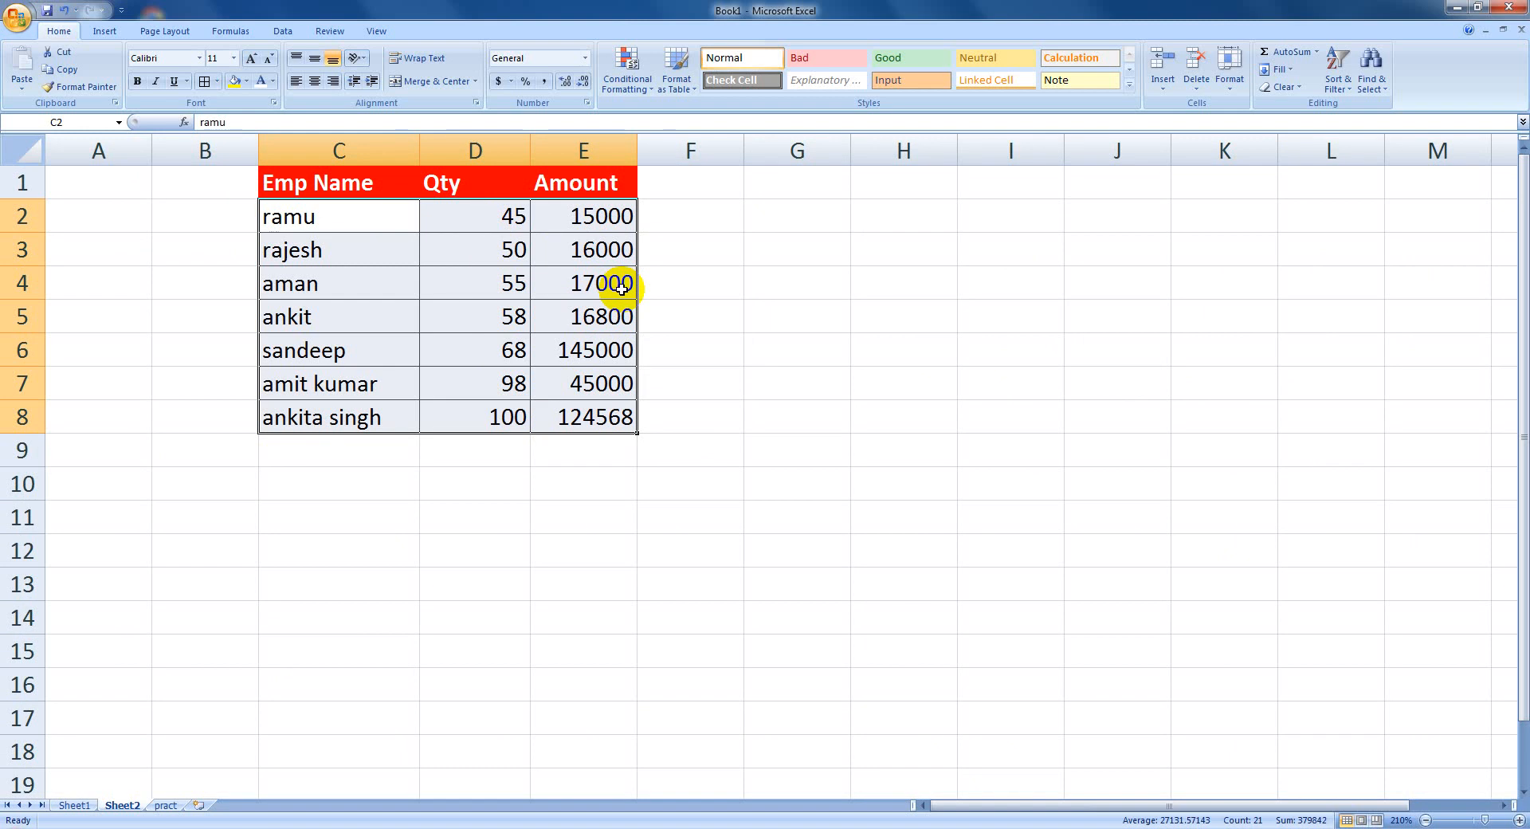
pyautogui.click(74, 805)
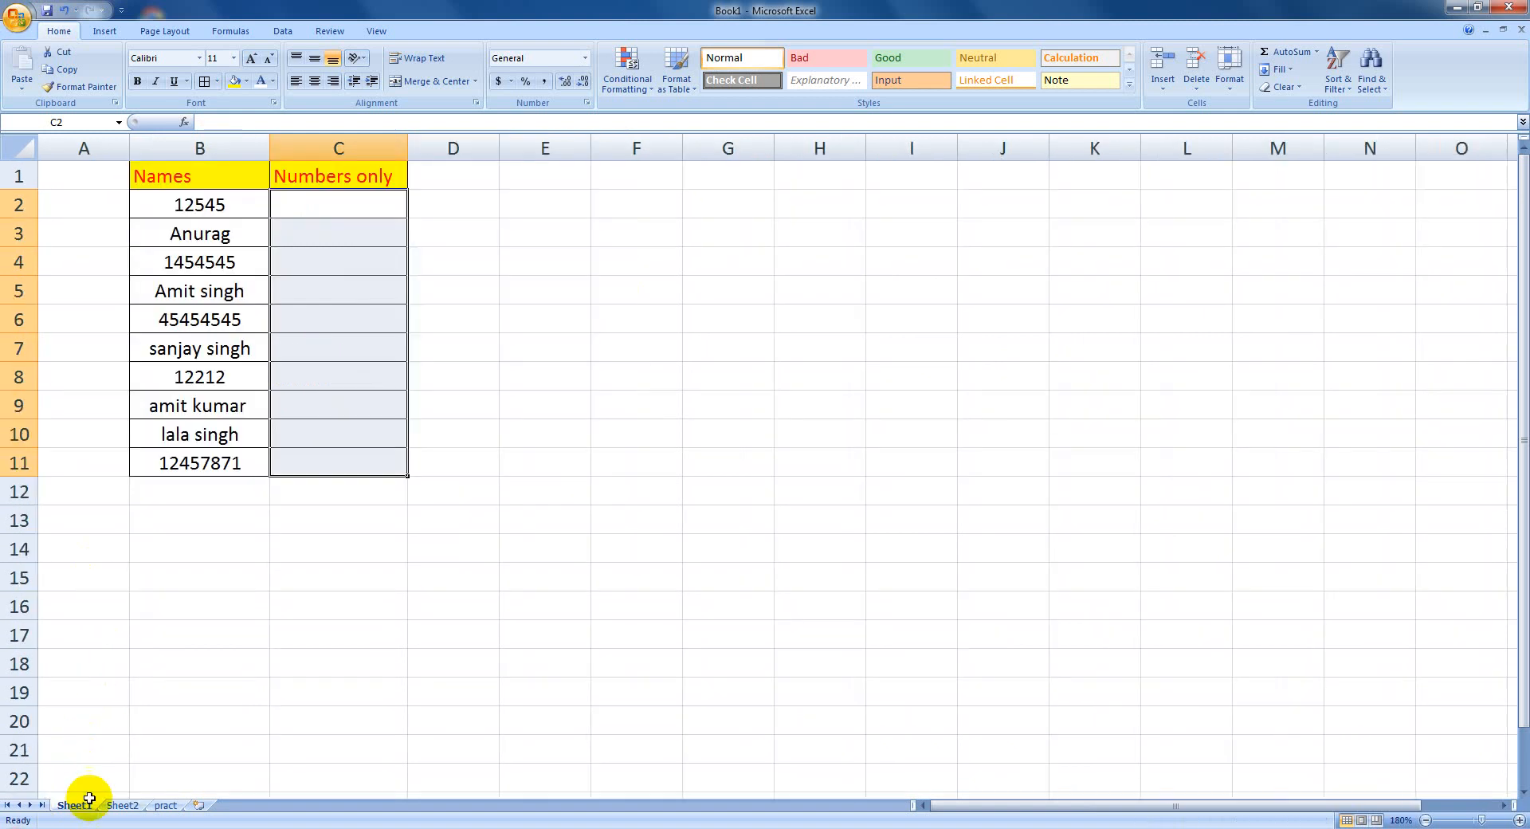
# Copy the value of B2 into C2 and fill it down the Numbers only column to C11
pyautogui.click(318, 211)
pyautogui.click(227, 210)
pyautogui.moveTo(226, 209)
pyautogui.mouseDown()
pyautogui.moveTo(225, 317)
pyautogui.moveTo(225, 203)
pyautogui.mouseUp()
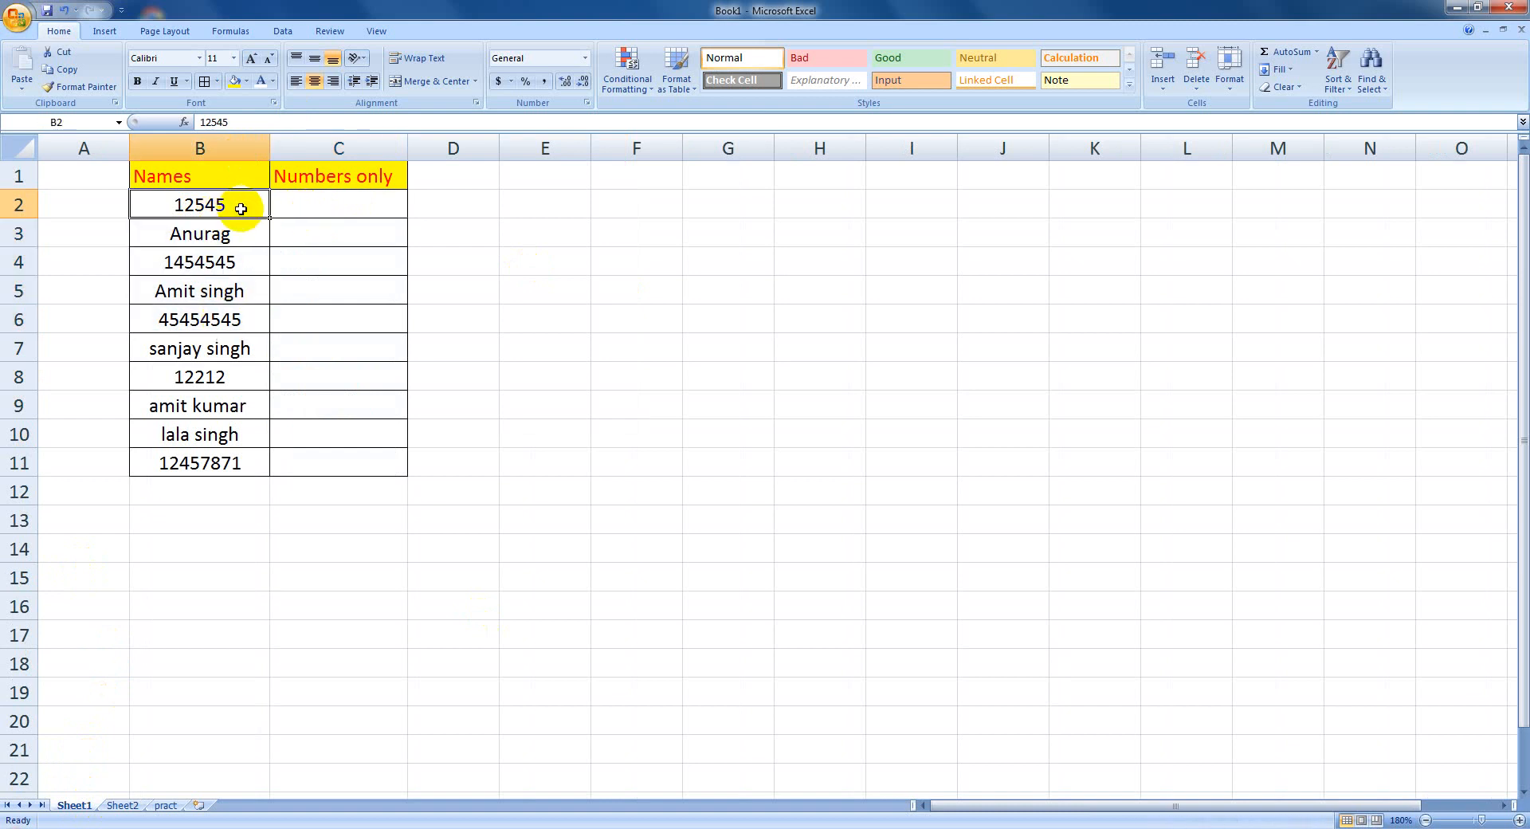
pyautogui.hotkey('ctrl', 'c')
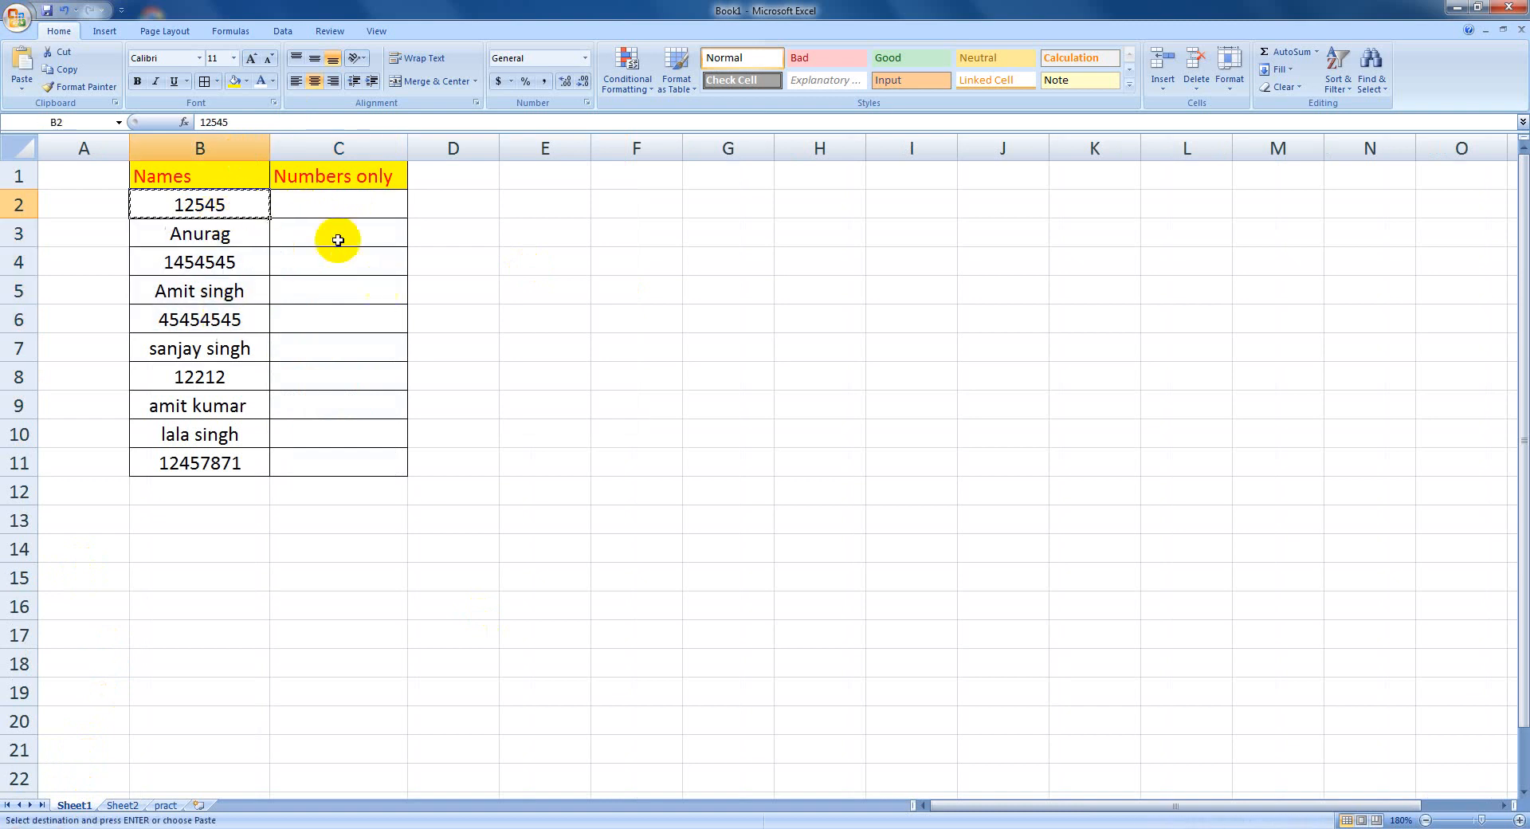
pyautogui.click(336, 205)
pyautogui.hotkey('ctrl', 'v')
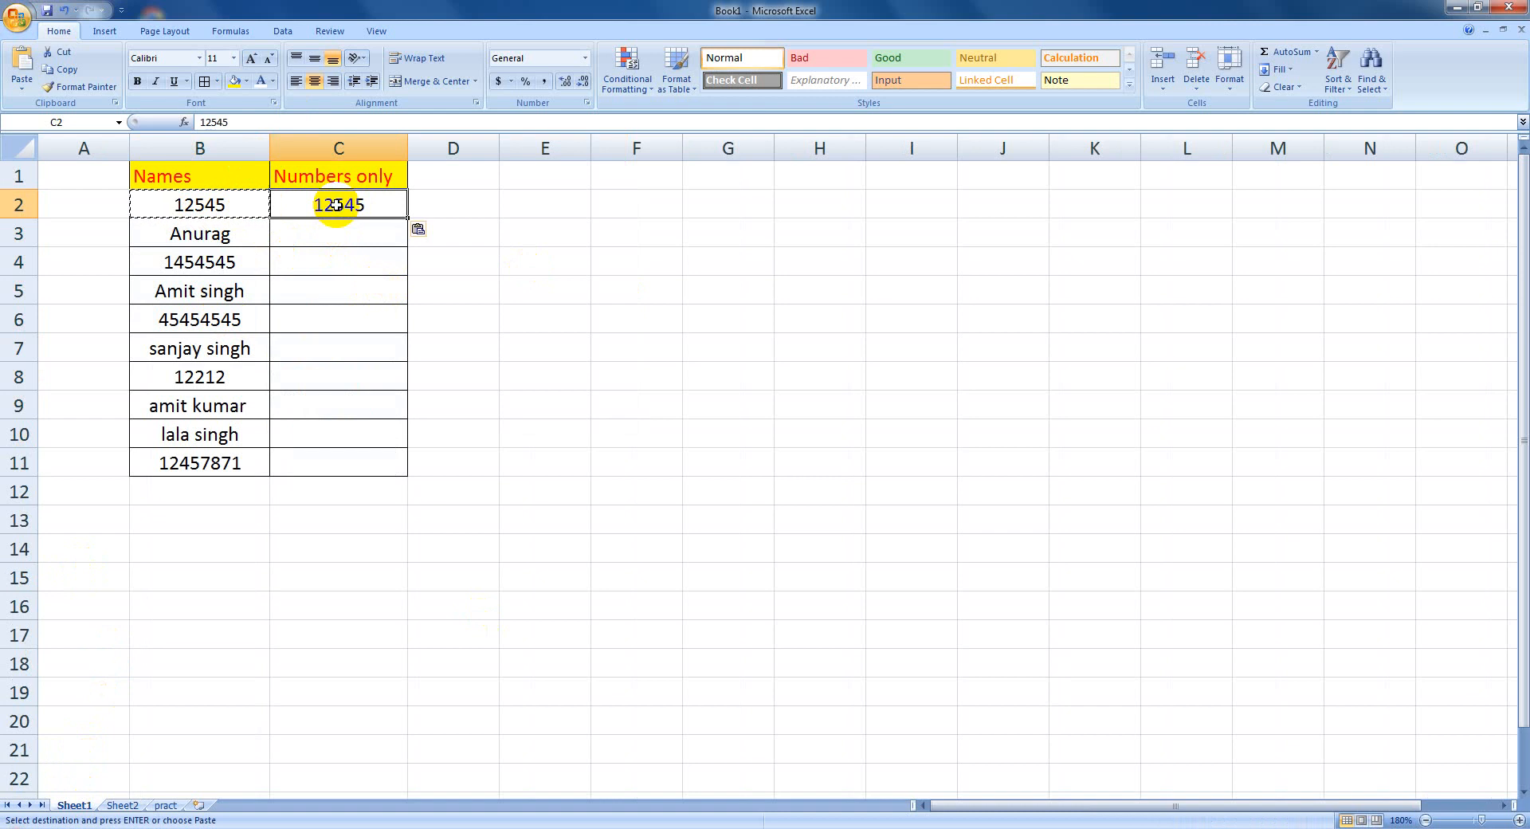
pyautogui.moveTo(406, 220); pyautogui.dragTo(398, 471)
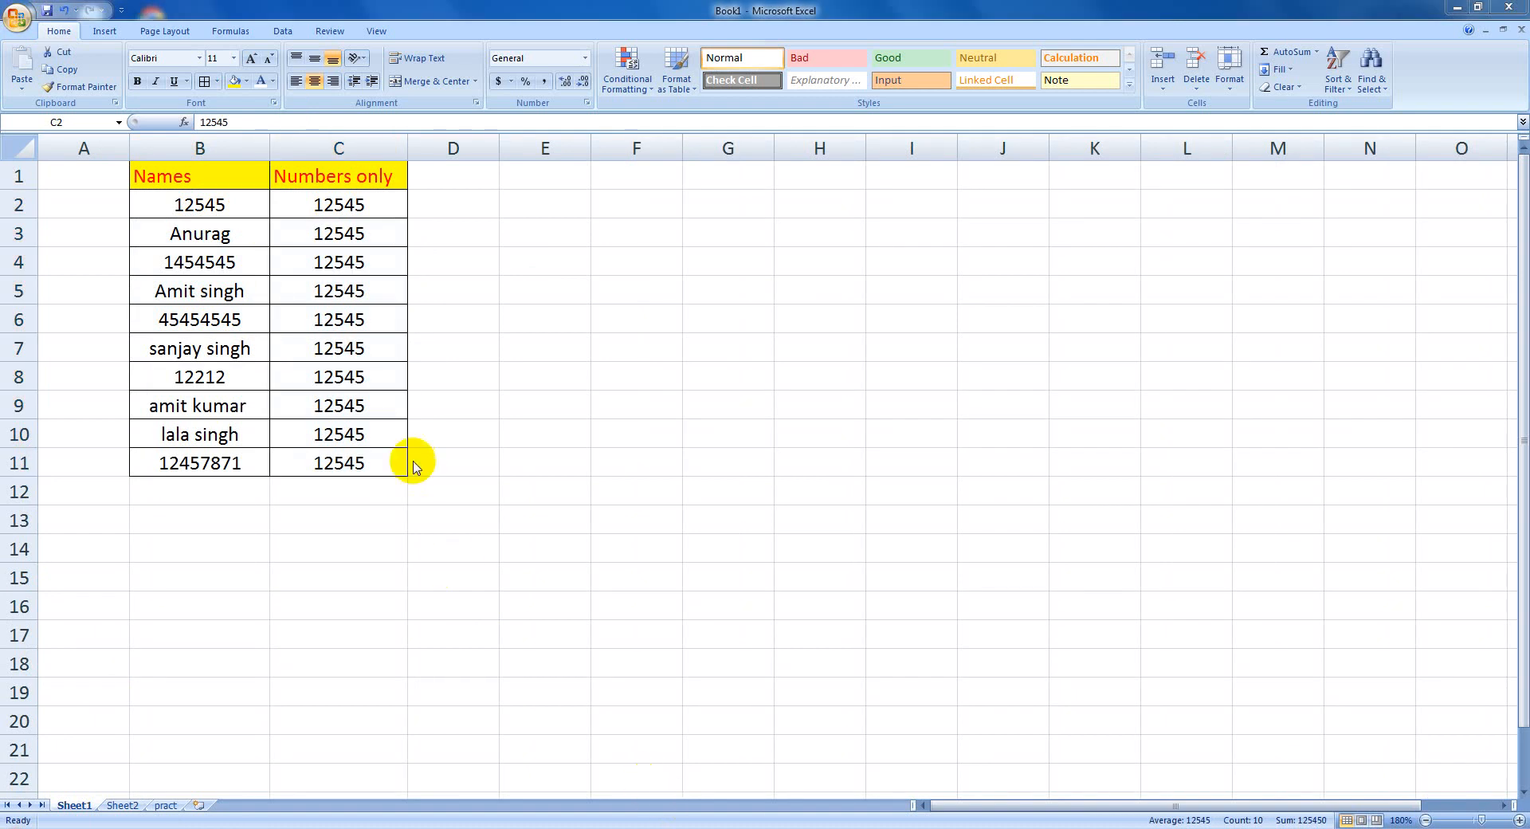
# Clear the copied values from C2:C11
pyautogui.click(355, 206)
pyautogui.moveTo(354, 205); pyautogui.dragTo(338, 464)
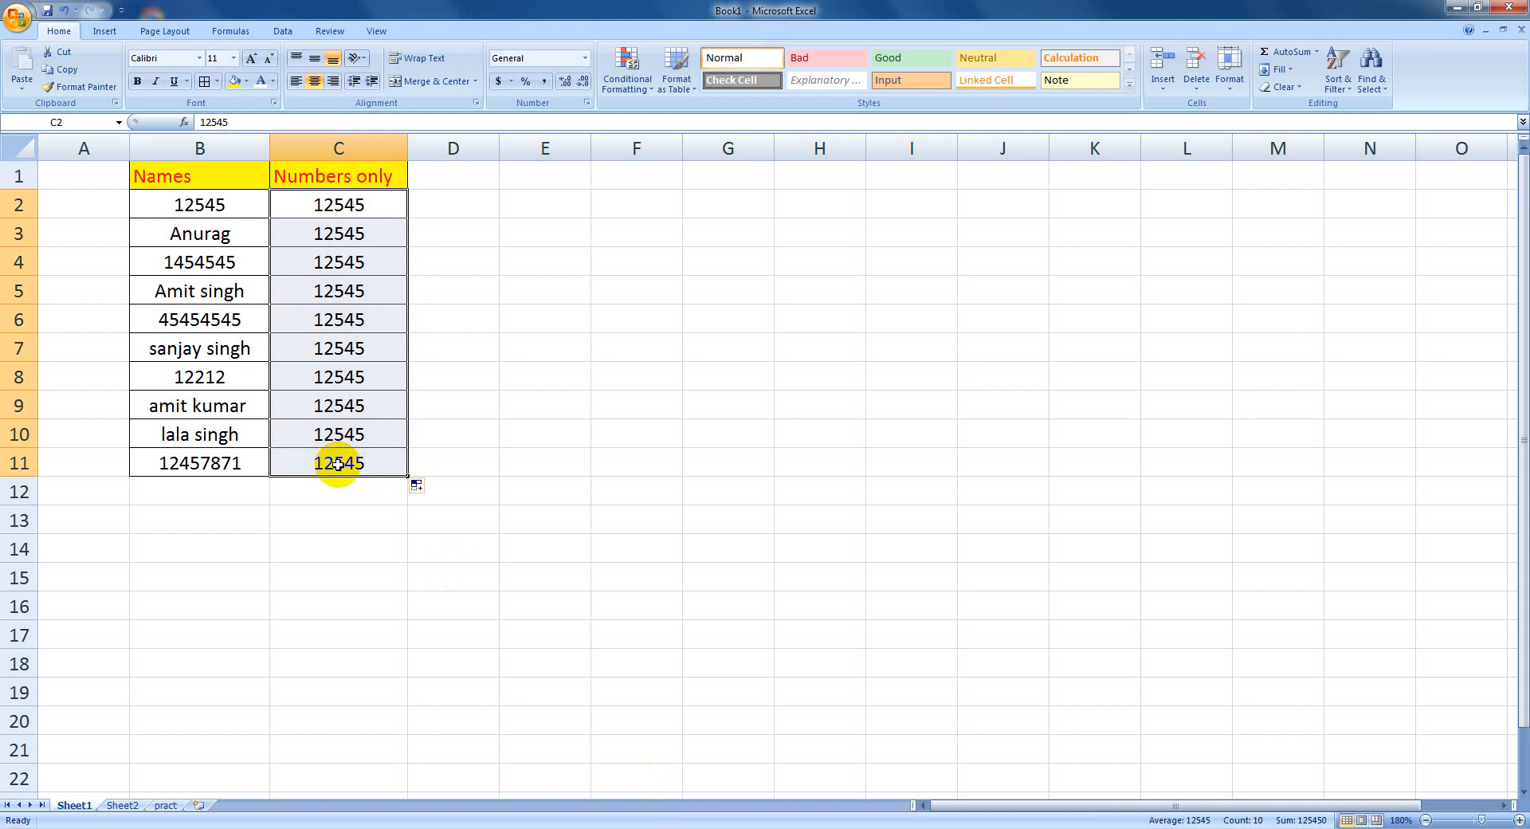
pyautogui.press('Delete')
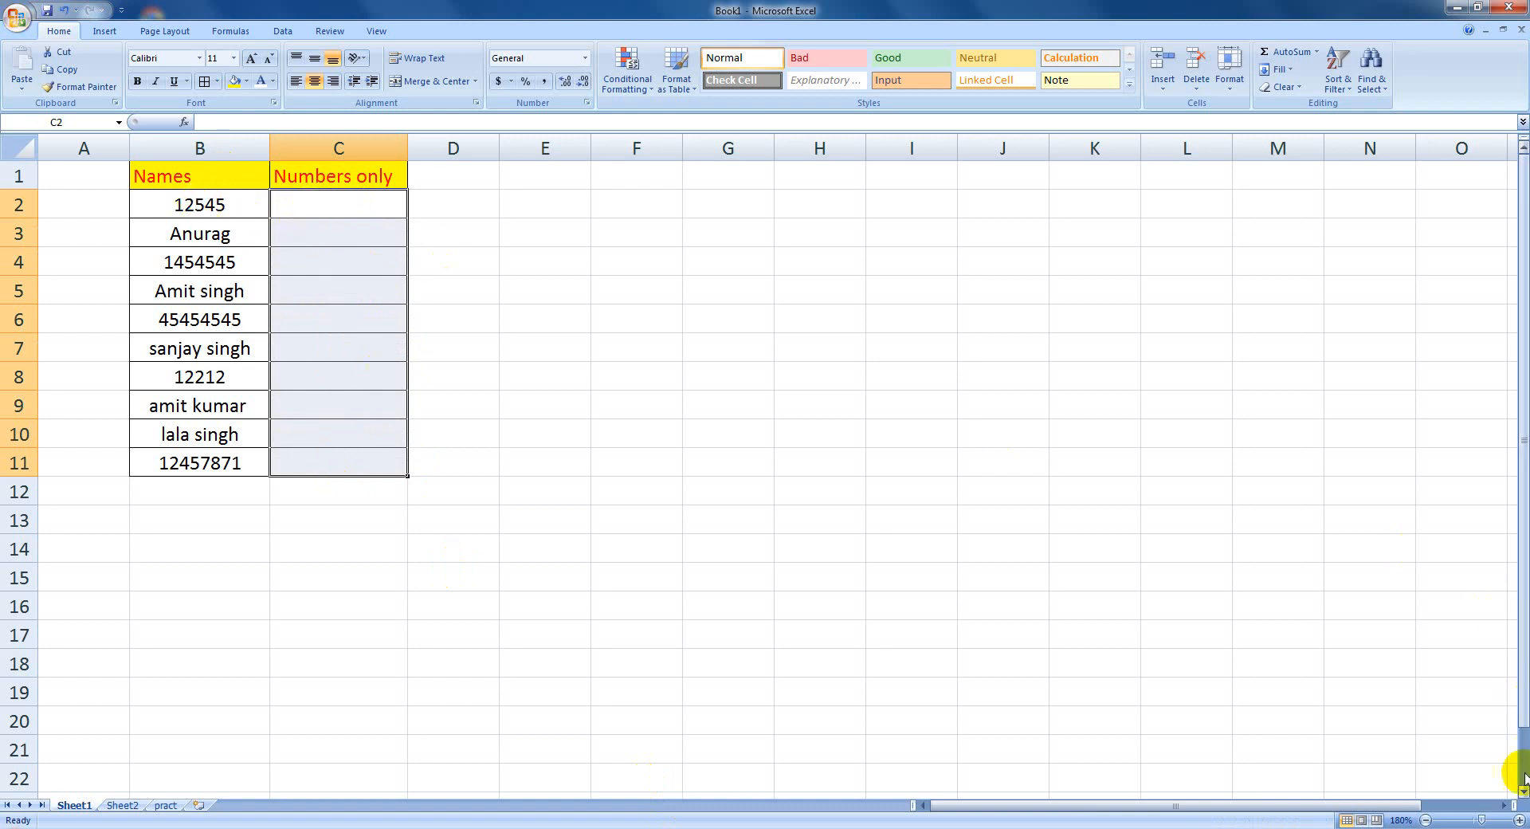
# Enter the formula =B2*1 in C2 and fill it down through C11
pyautogui.click(1519, 820)
pyautogui.click(1519, 820)
pyautogui.click(1519, 820)
pyautogui.click(1520, 820)
pyautogui.click(1519, 820)
pyautogui.click(1519, 820)
pyautogui.click(1519, 820)
pyautogui.click(1520, 821)
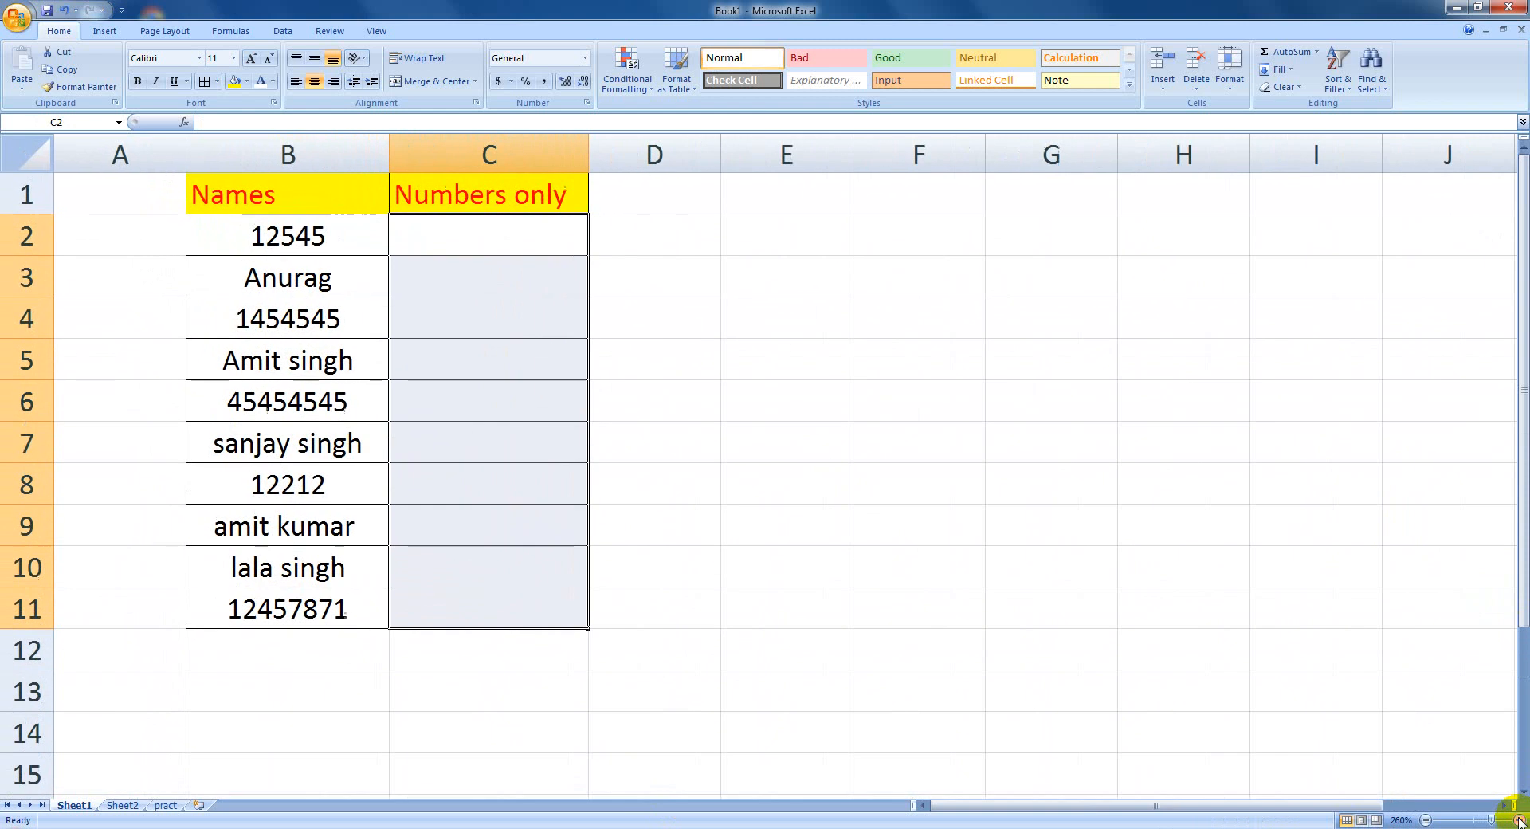
pyautogui.click(1520, 820)
pyautogui.click(1520, 820)
pyautogui.click(461, 252)
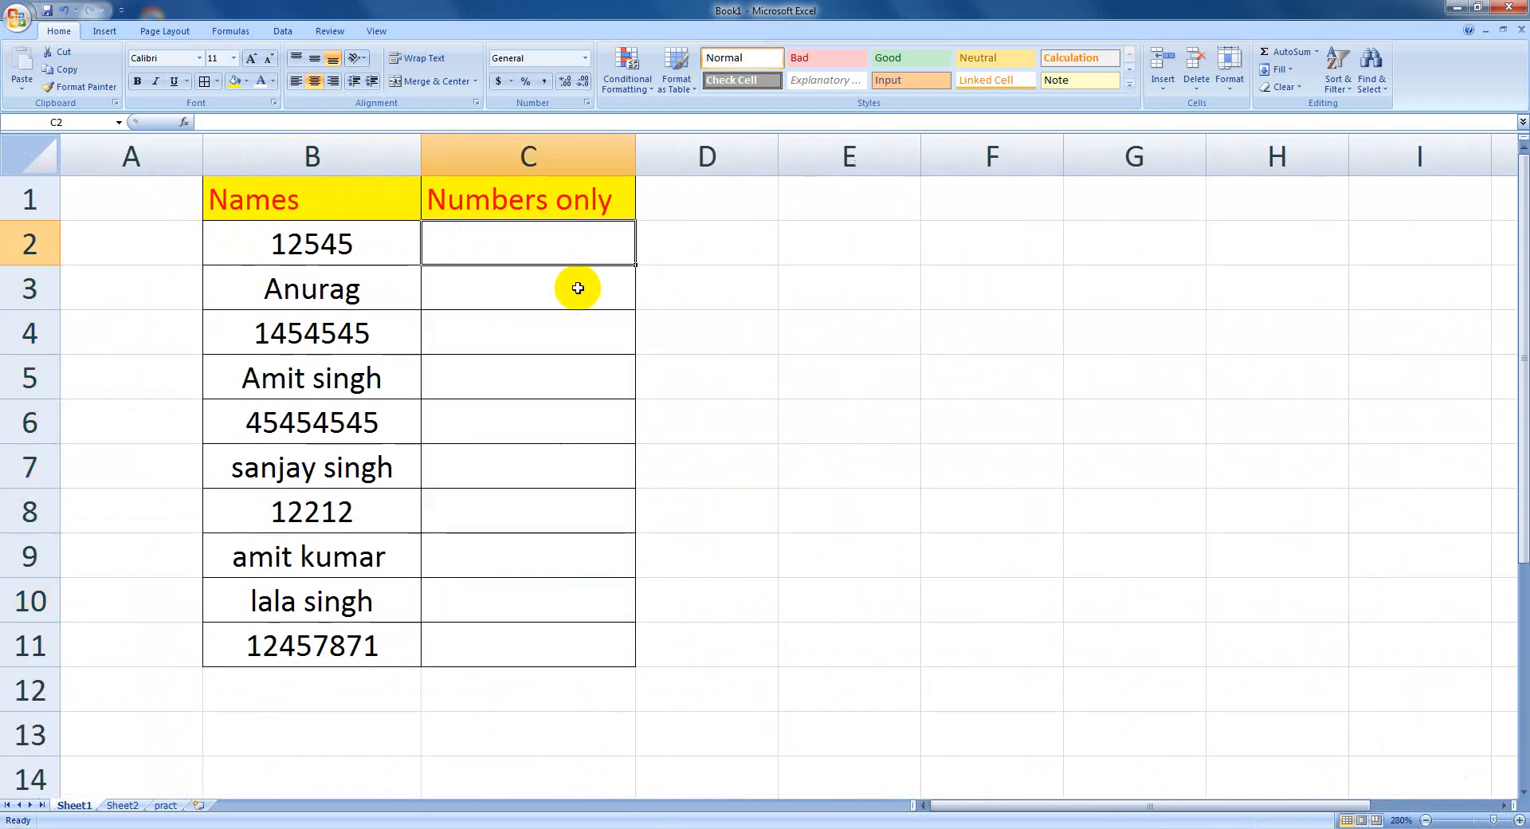
pyautogui.write('=')
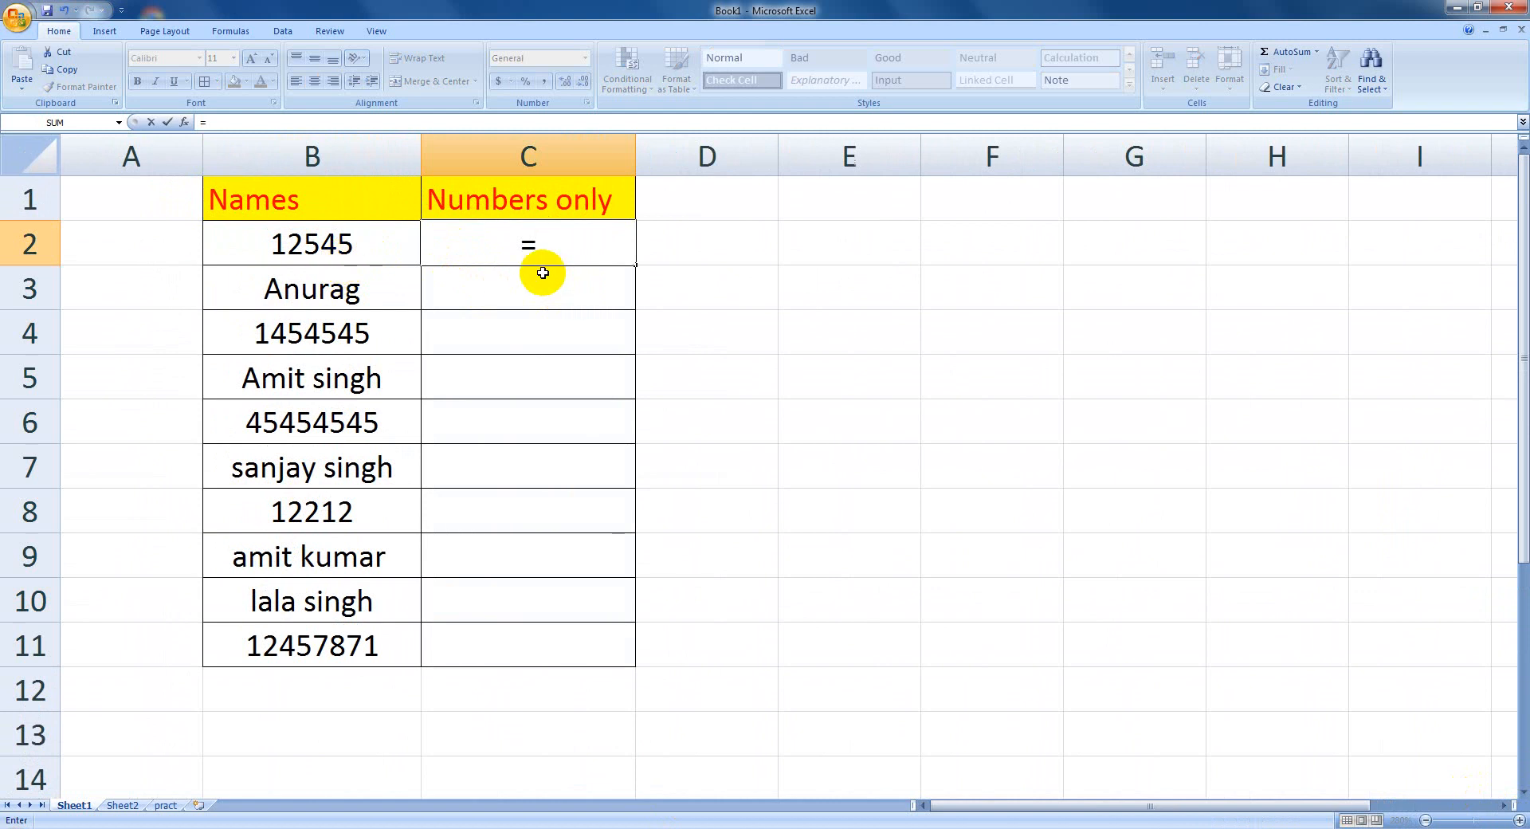
pyautogui.click(333, 252)
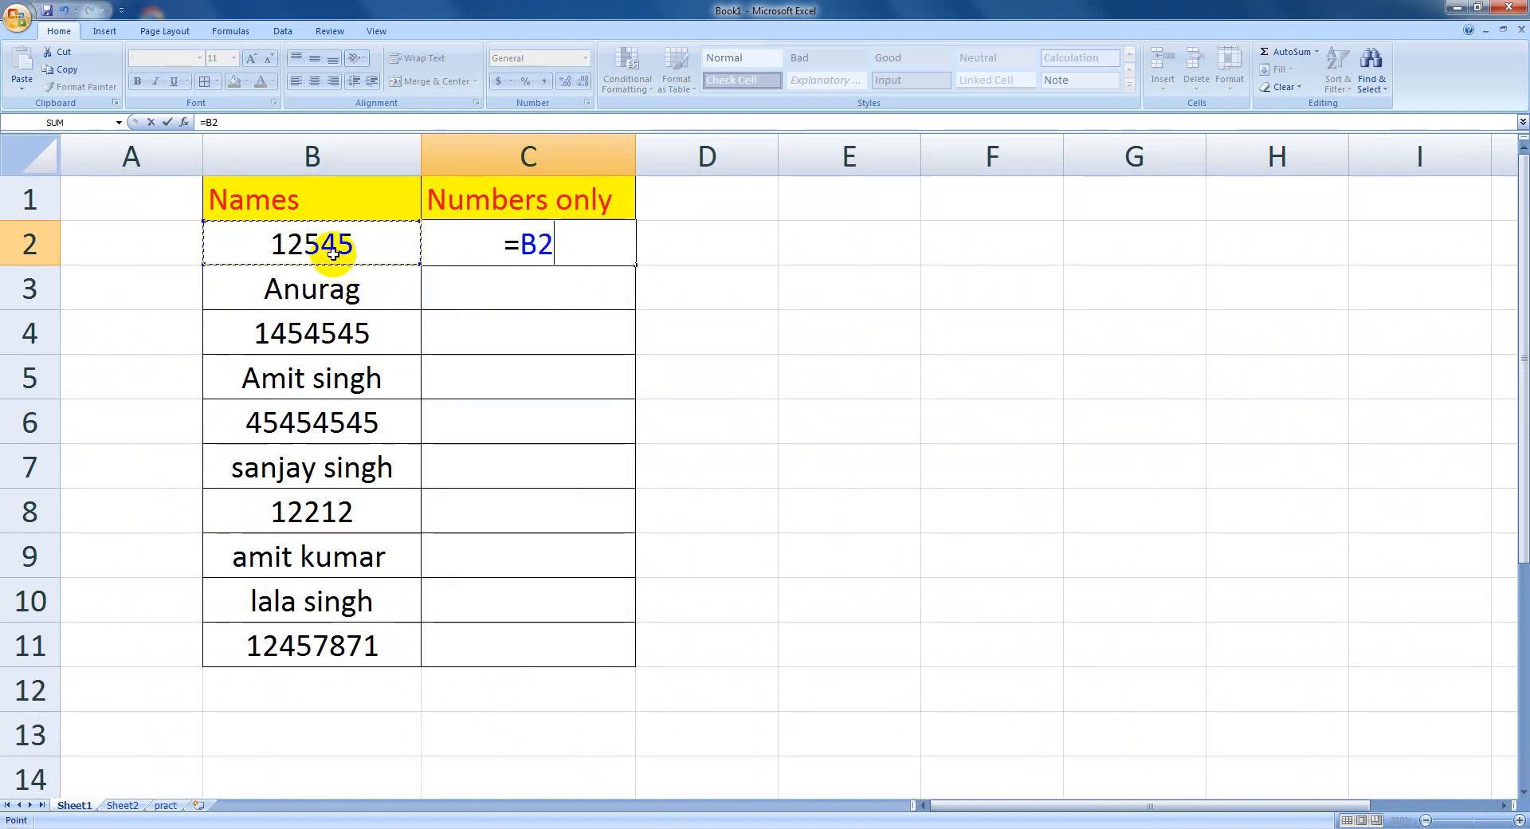
pyautogui.write('*')
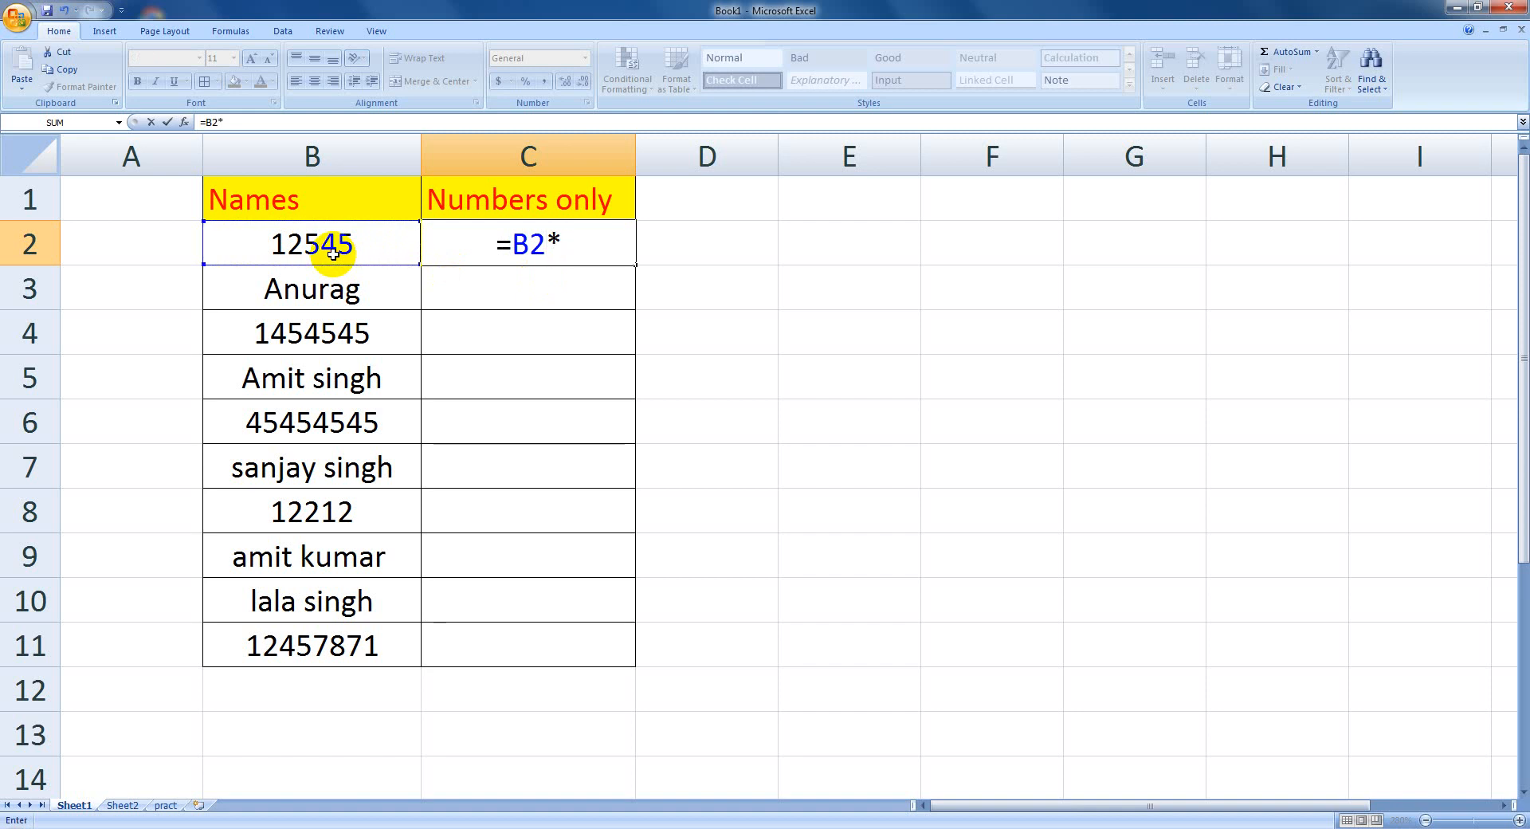
pyautogui.write('1')
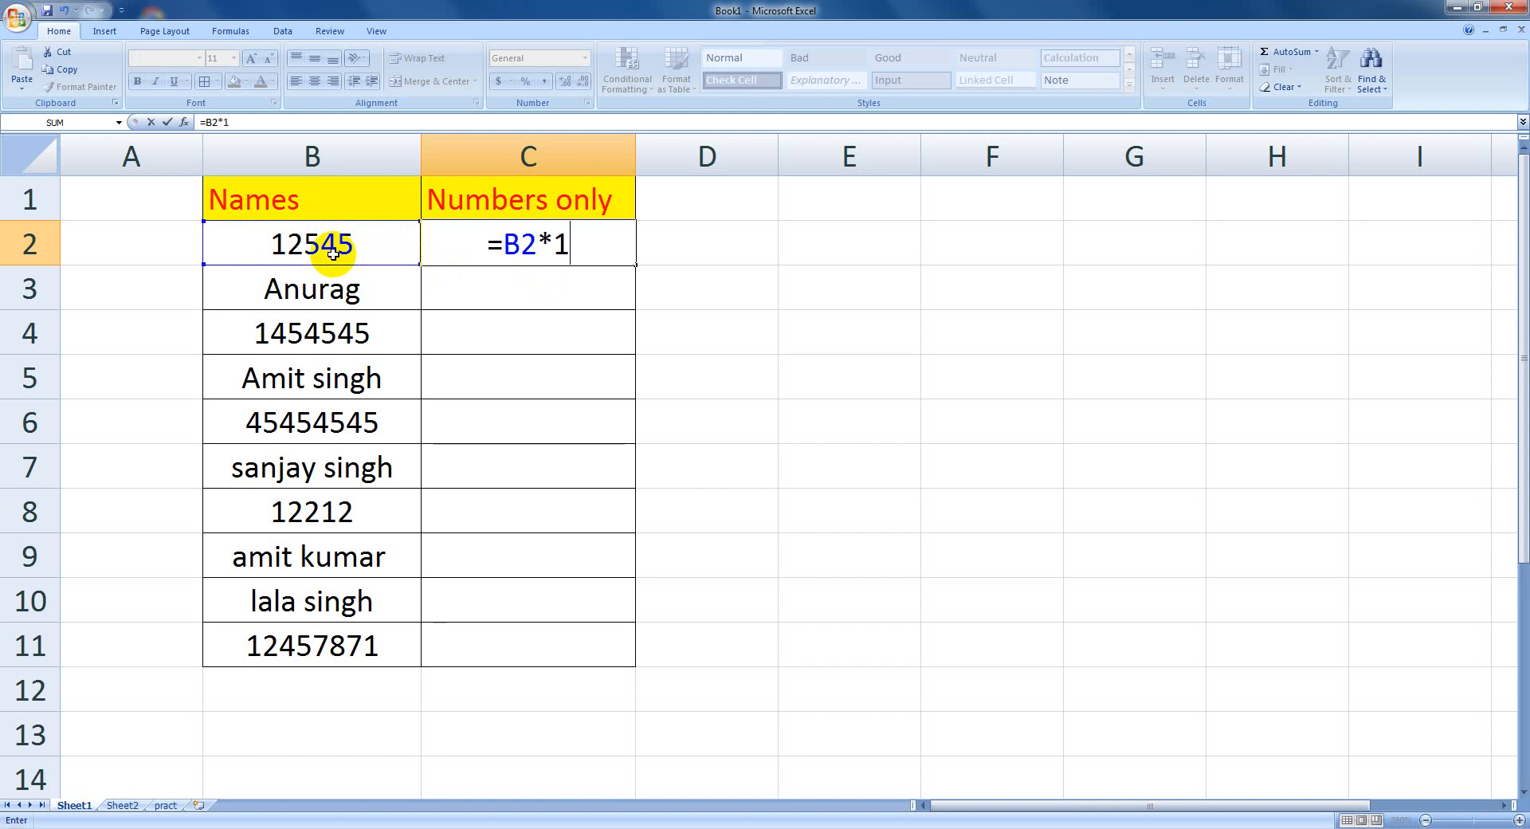
pyautogui.press('Return')
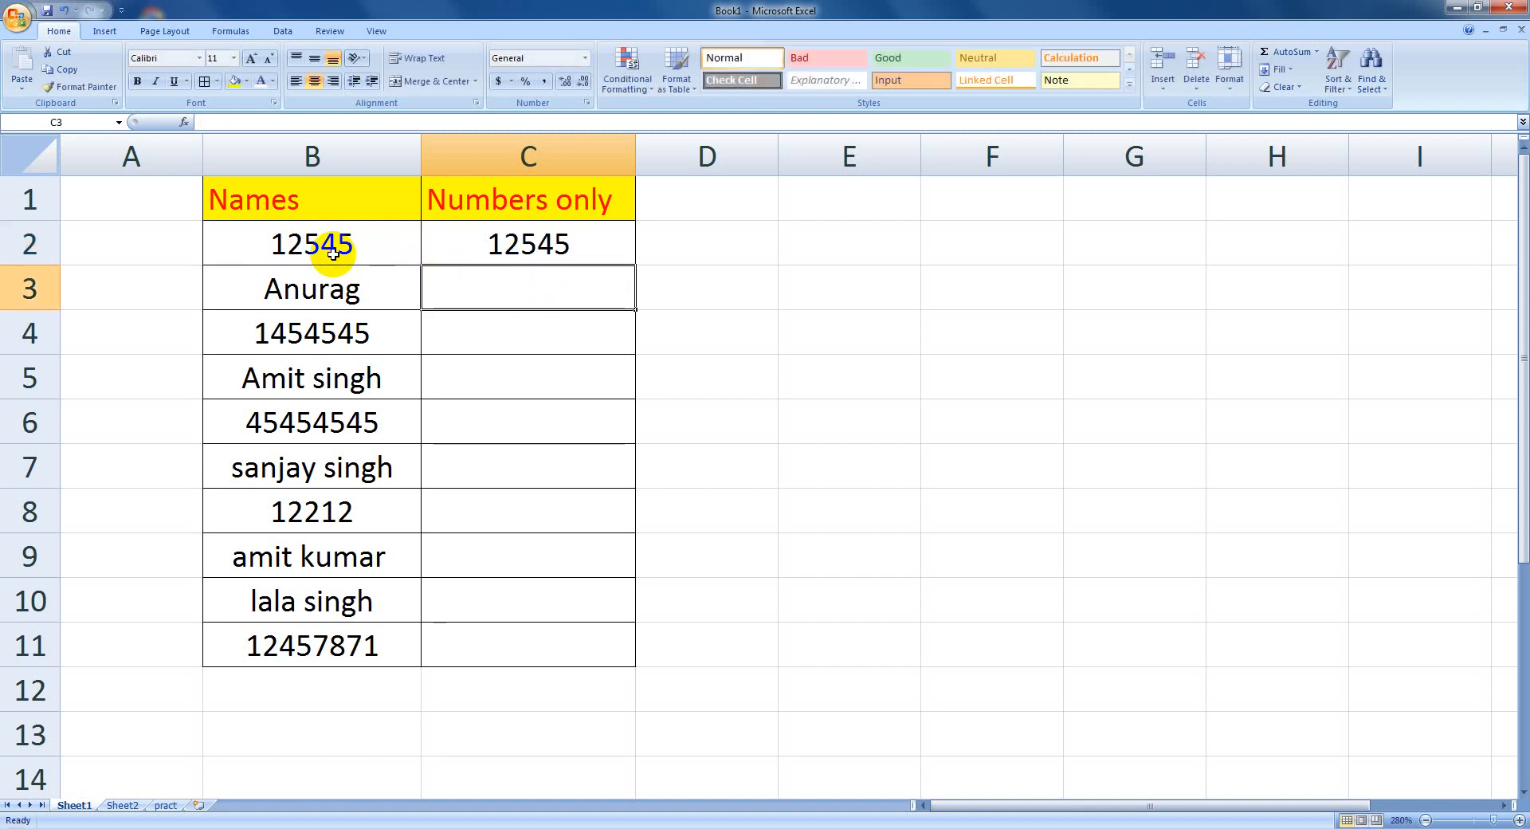
pyautogui.press('Up')
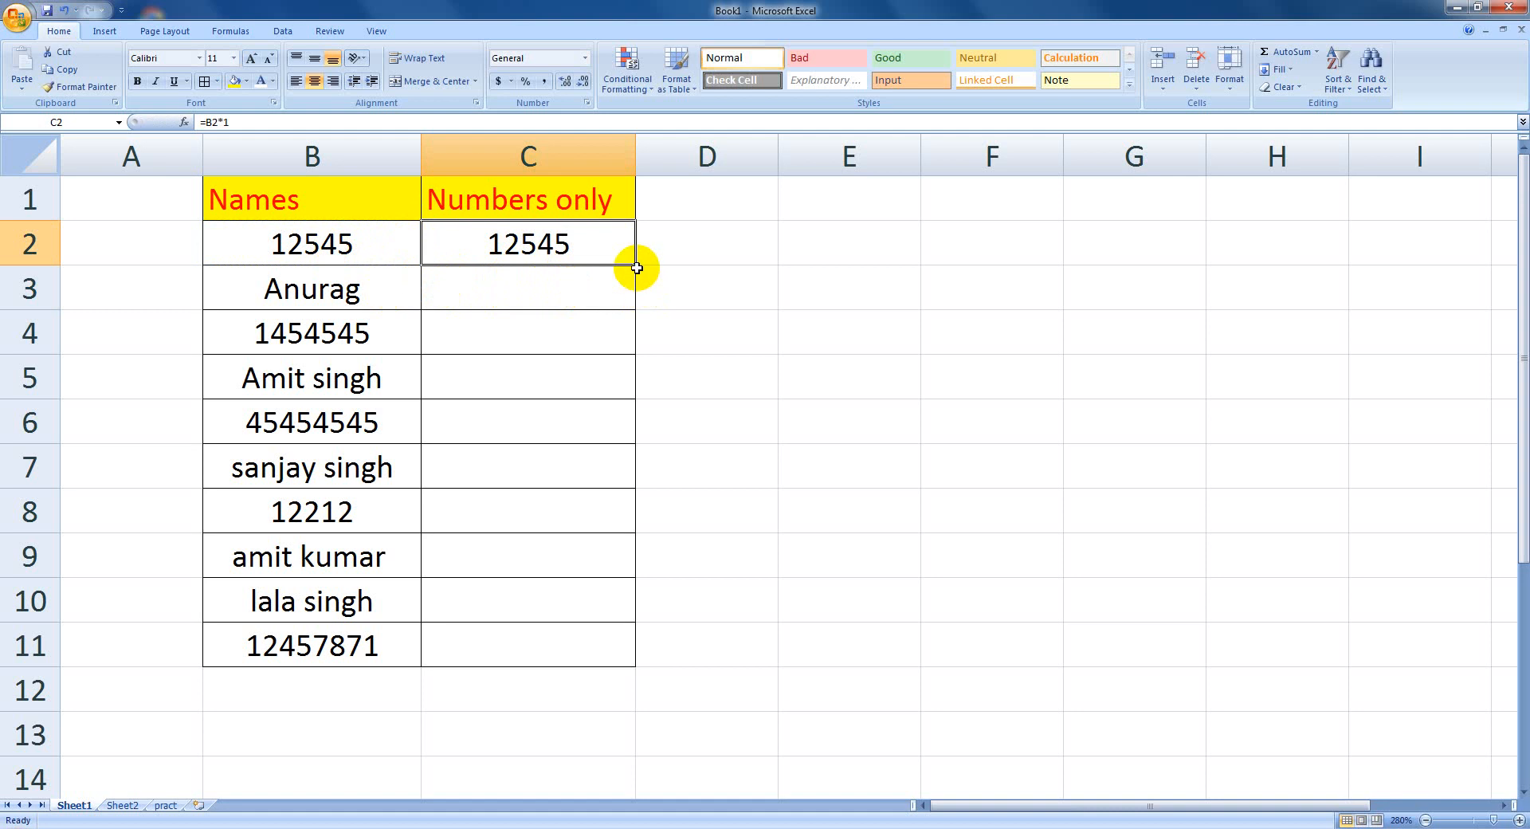
pyautogui.moveTo(637, 266); pyautogui.dragTo(614, 662)
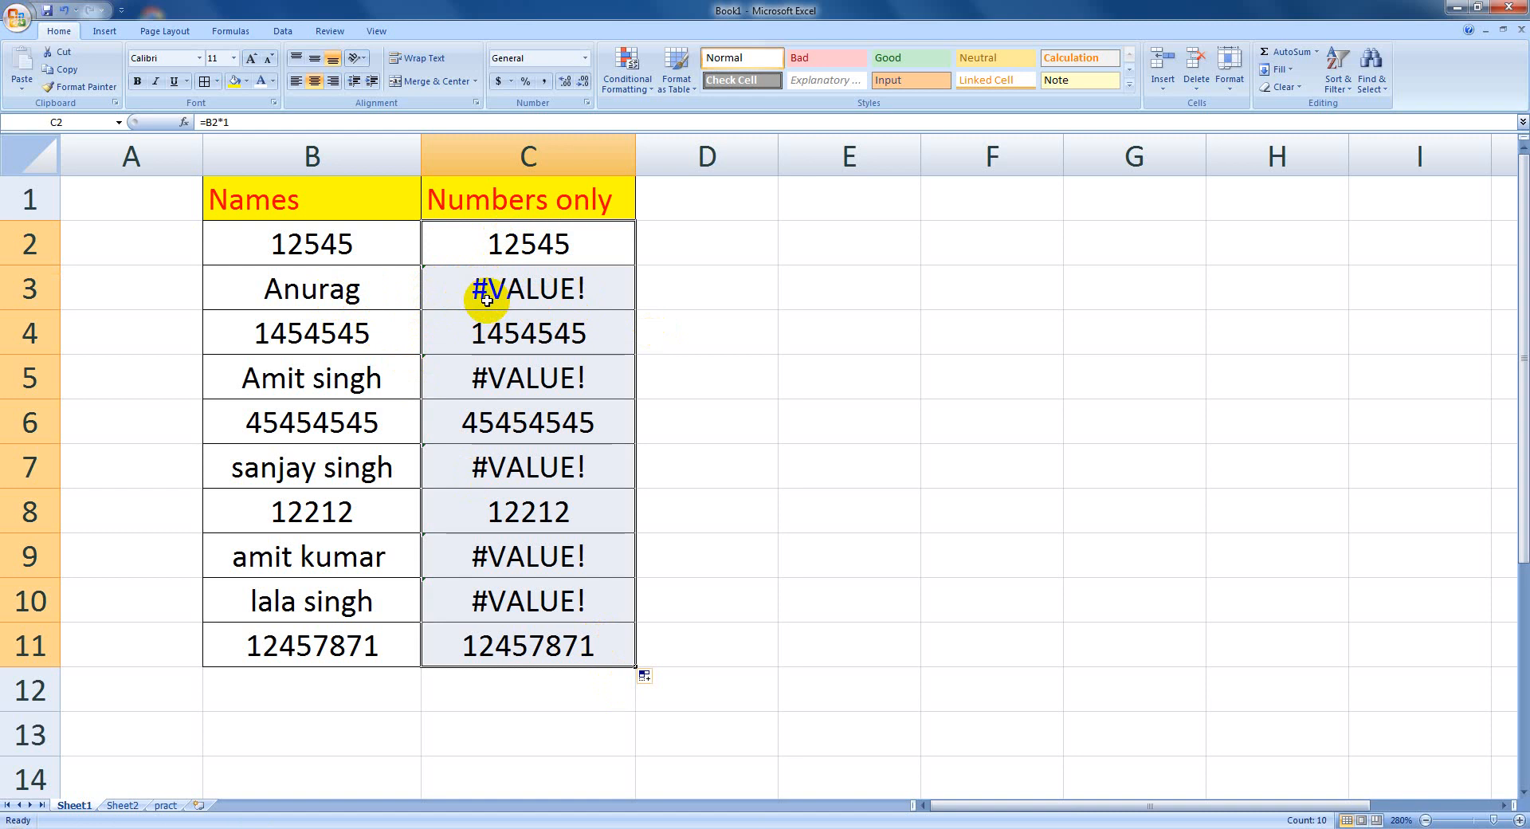
# Clear the formulas in C2:C11, undo the deletion and deselect the range
pyautogui.moveTo(506, 246); pyautogui.dragTo(518, 675)
pyautogui.click(519, 650)
pyautogui.moveTo(508, 249); pyautogui.dragTo(523, 661)
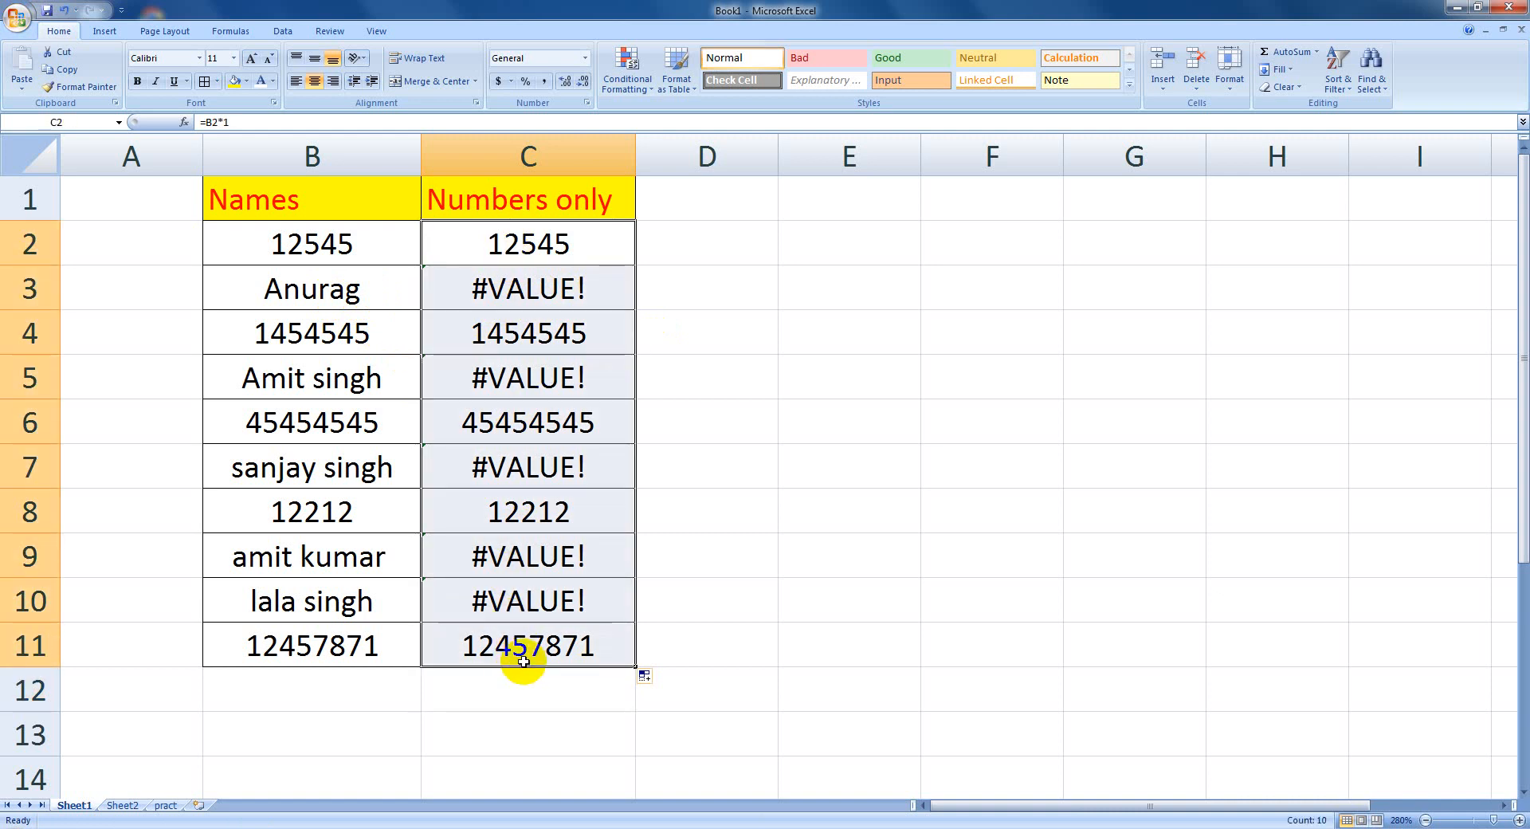
pyautogui.press('Delete')
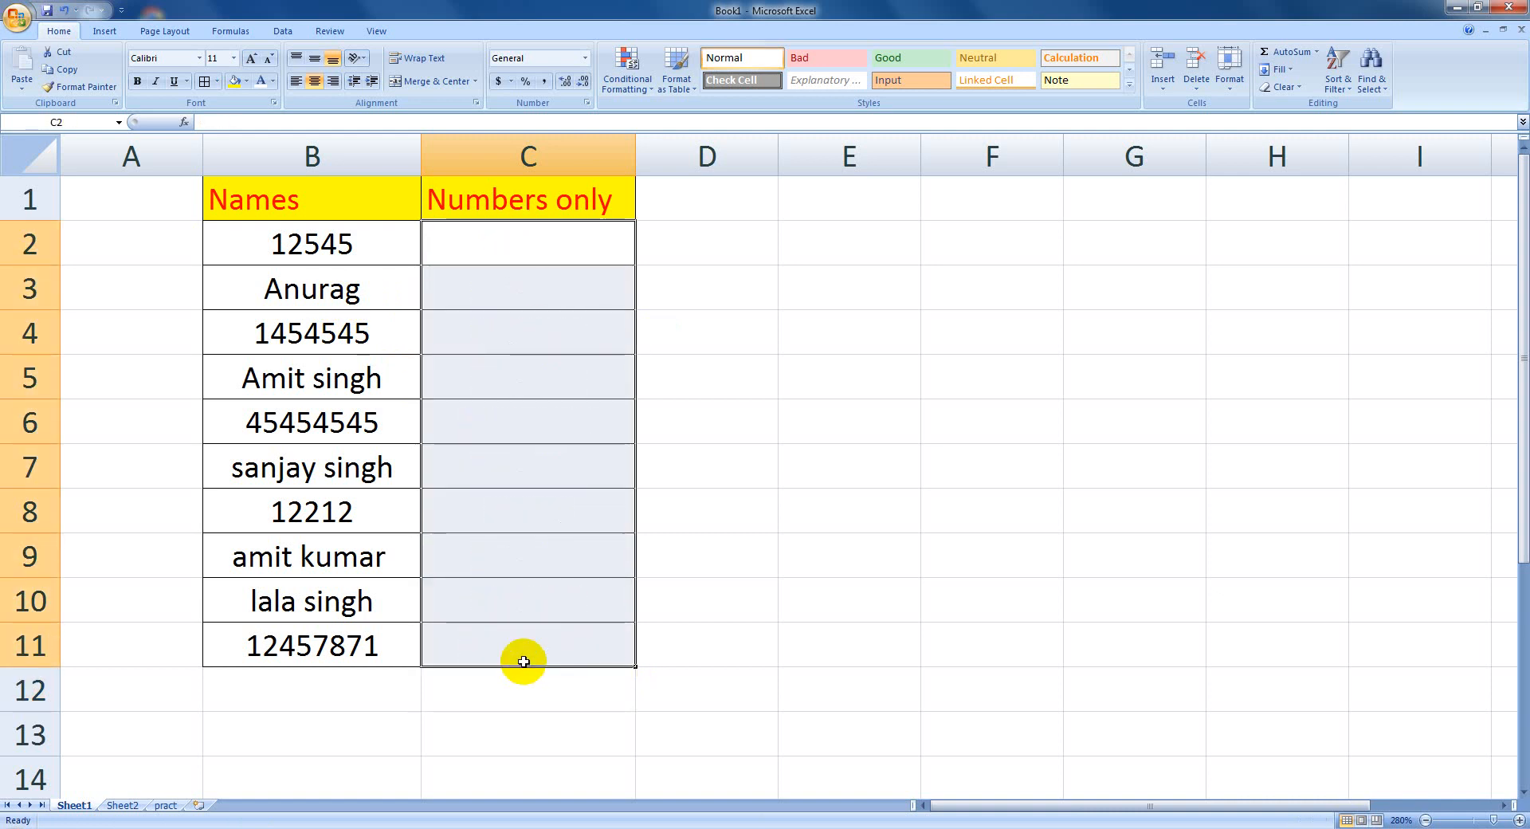
pyautogui.hotkey('ctrl', 'z')
pyautogui.click(749, 368)
# Change the formula in C2 to =IFERROR(B2*1,"") and fill it down through C11
pyautogui.click(546, 247)
pyautogui.press('F2')
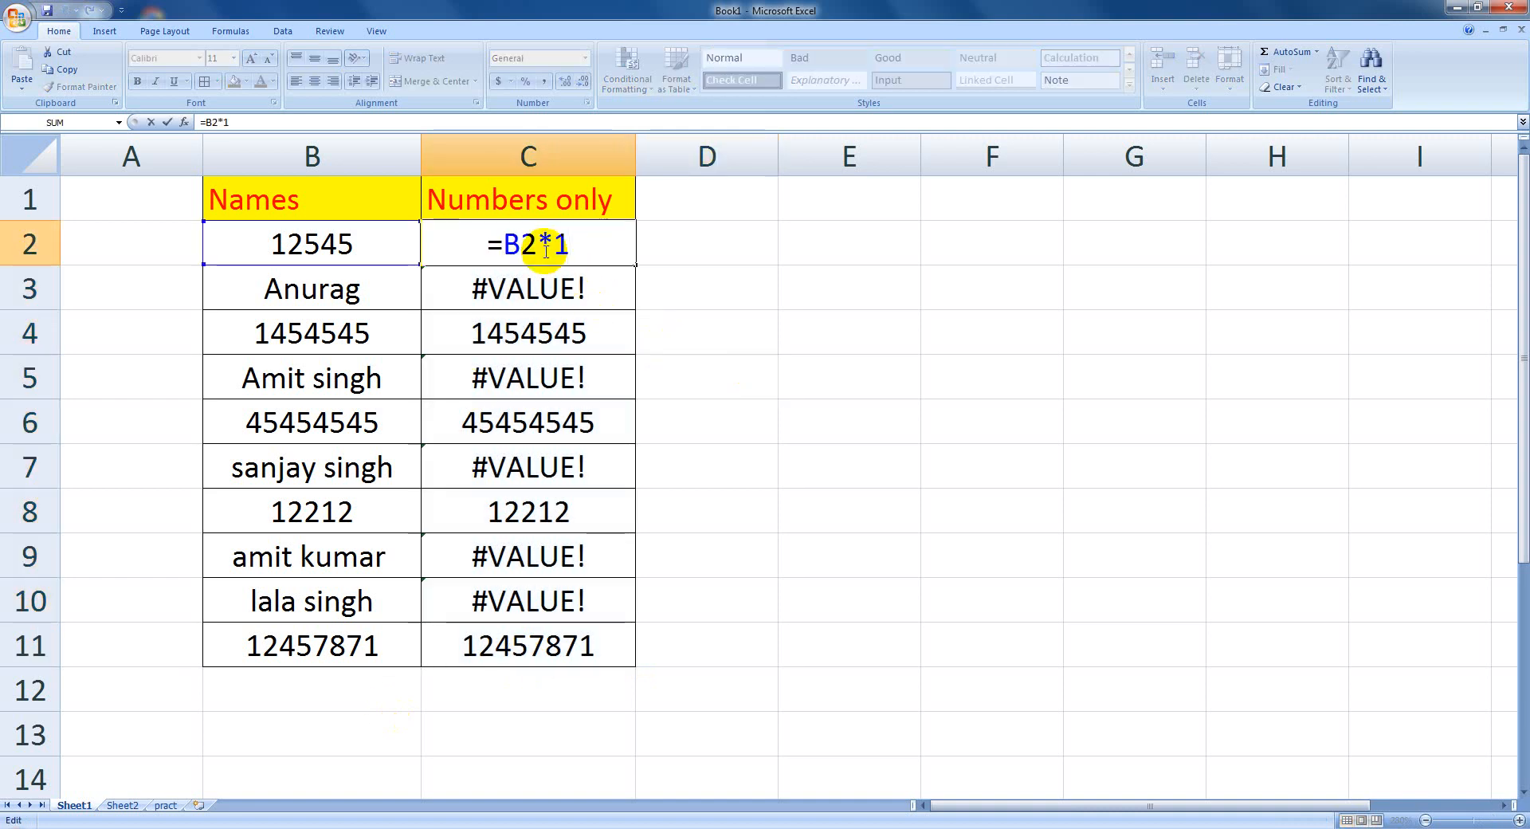
pyautogui.click(503, 246)
pyautogui.write('iff')
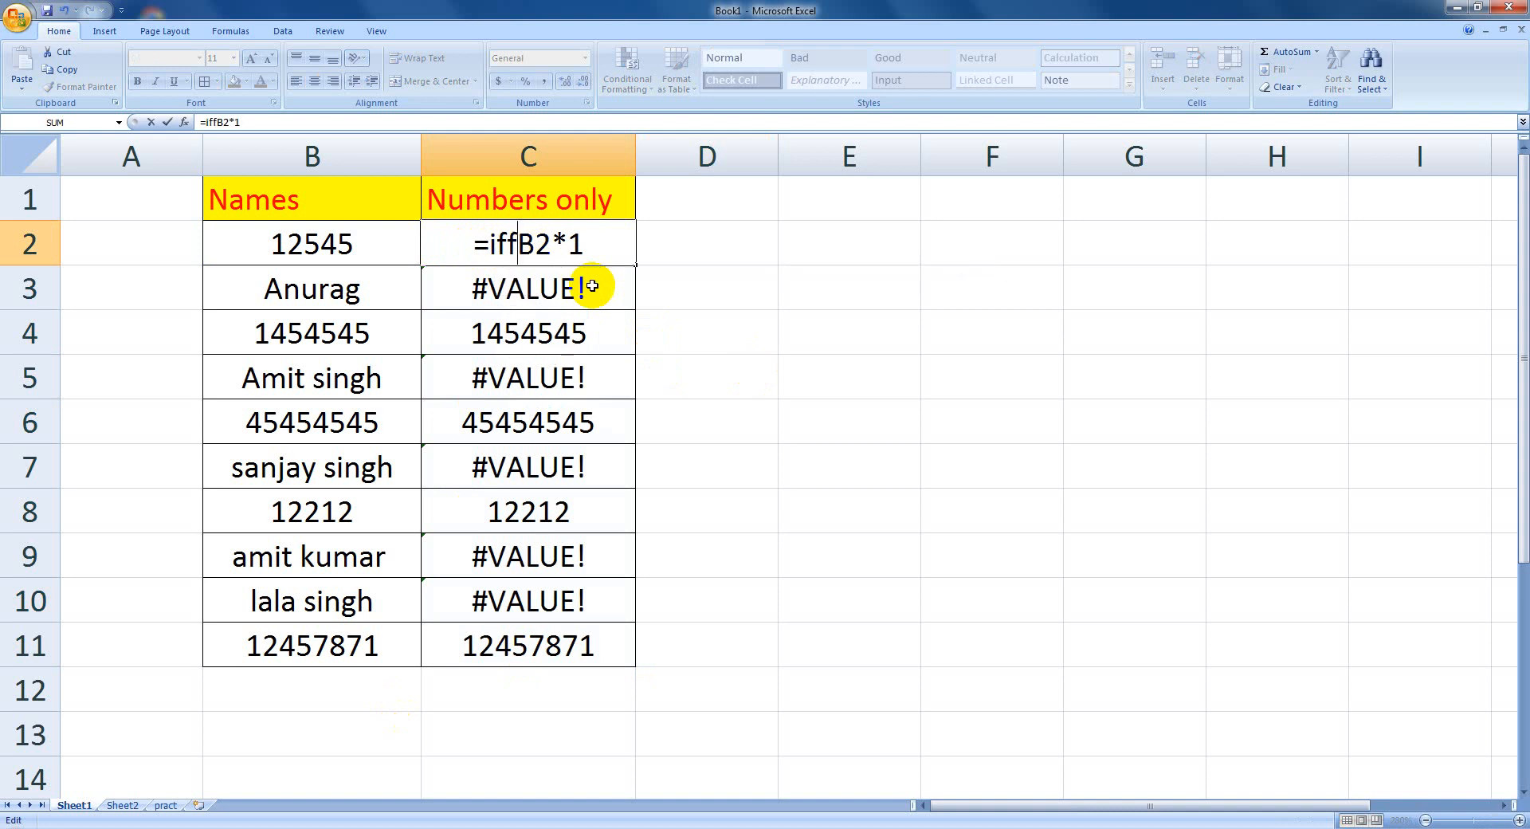
pyautogui.press('BackSpace')
pyautogui.write('error')
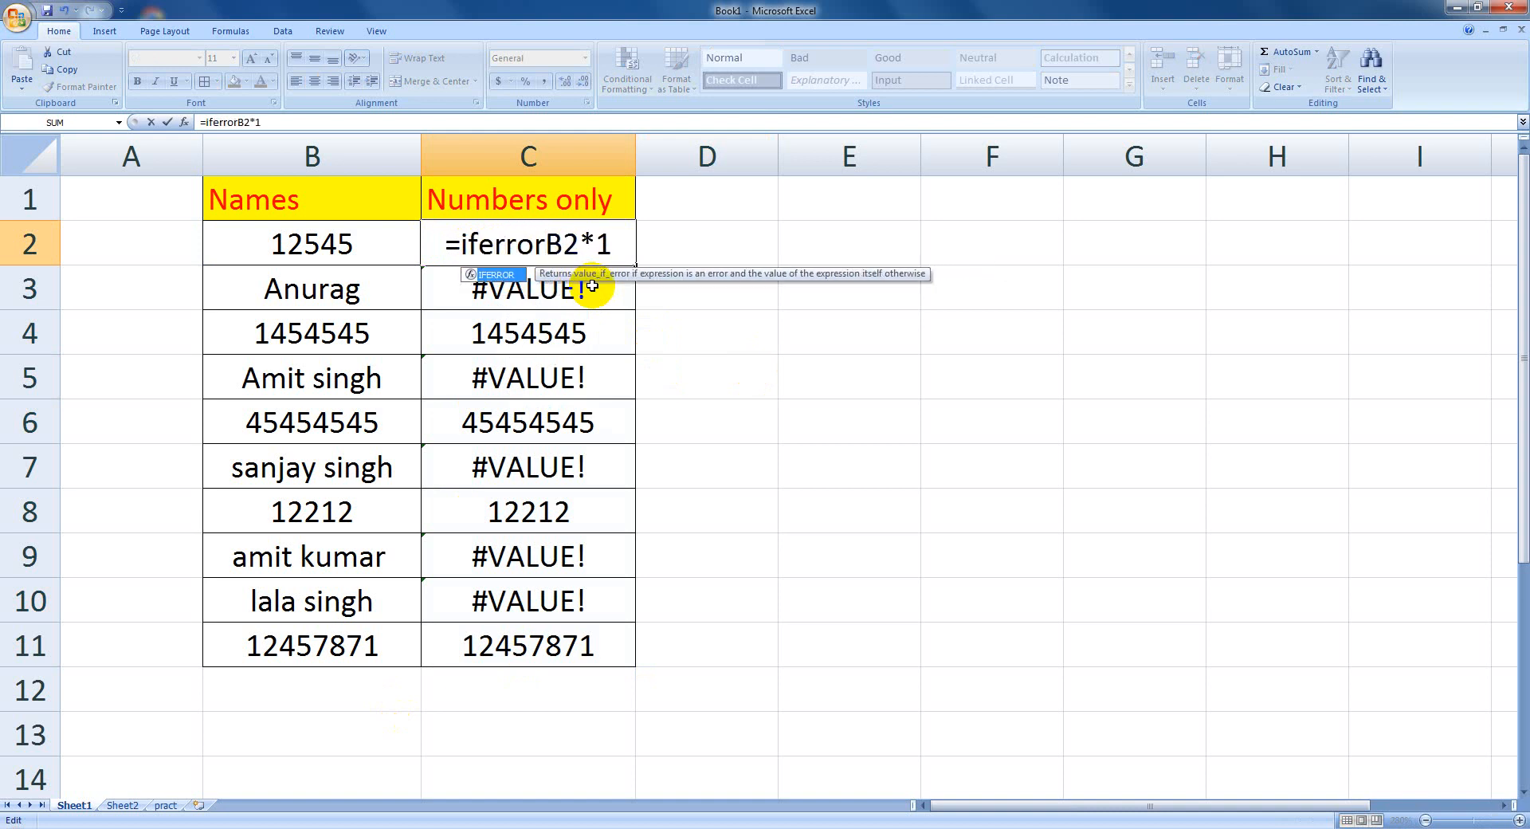
pyautogui.write('(')
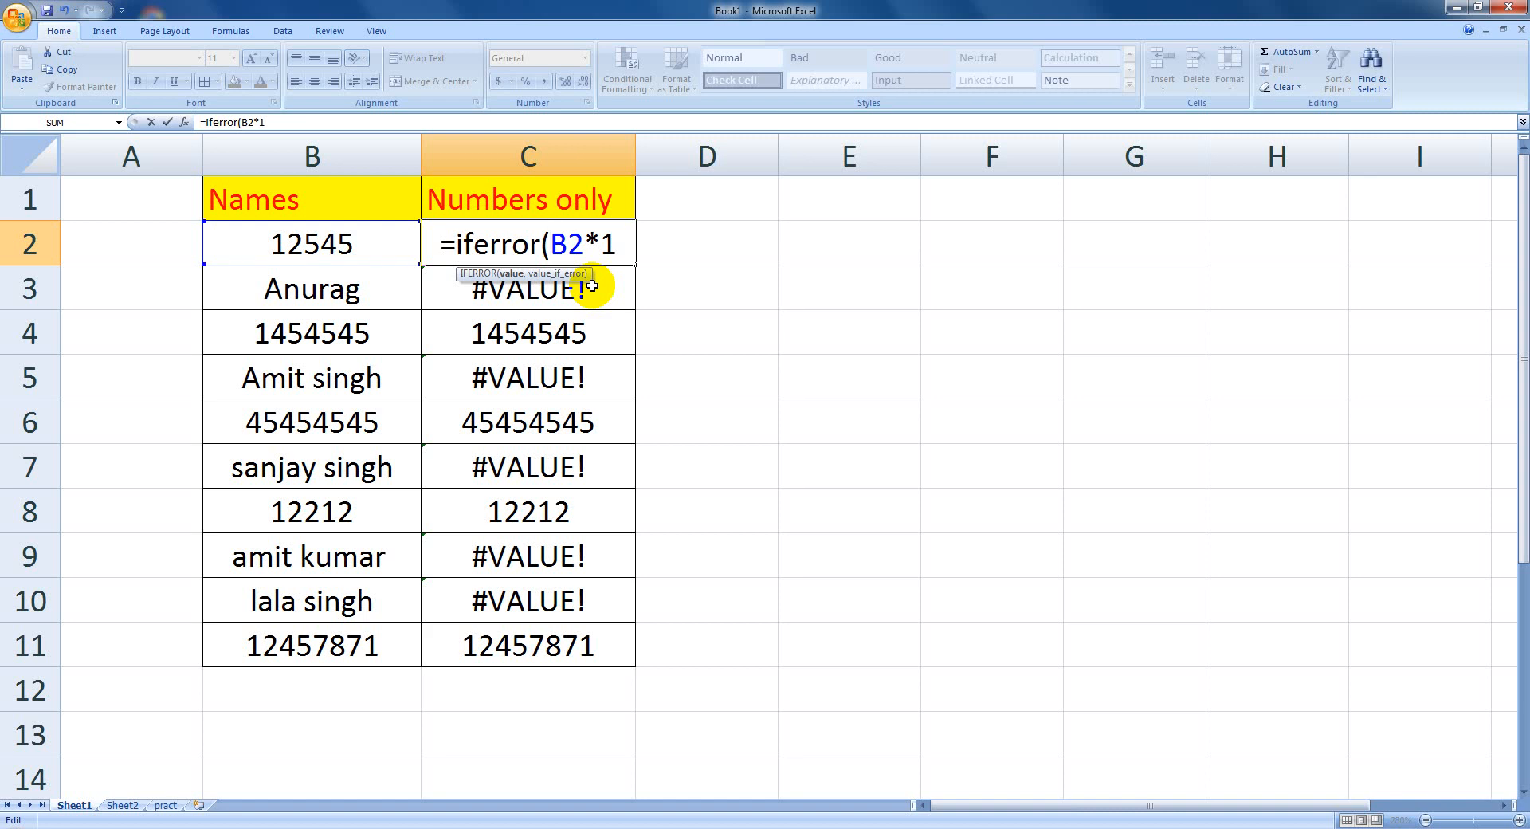
pyautogui.press('Right')
pyautogui.press('Right')
pyautogui.press('Right')
pyautogui.press('Right')
pyautogui.write(',""')
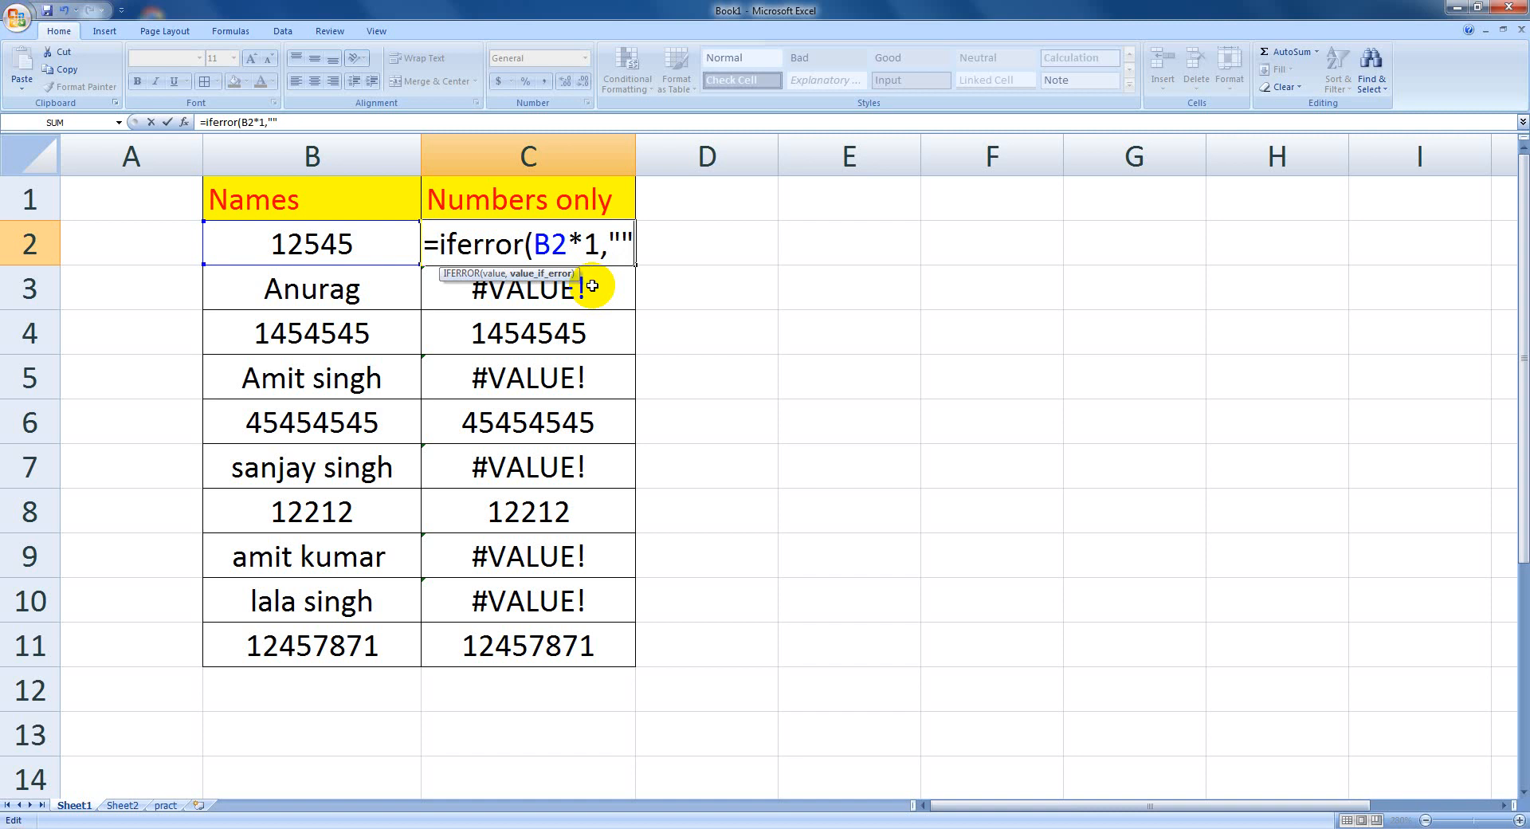
pyautogui.write(')')
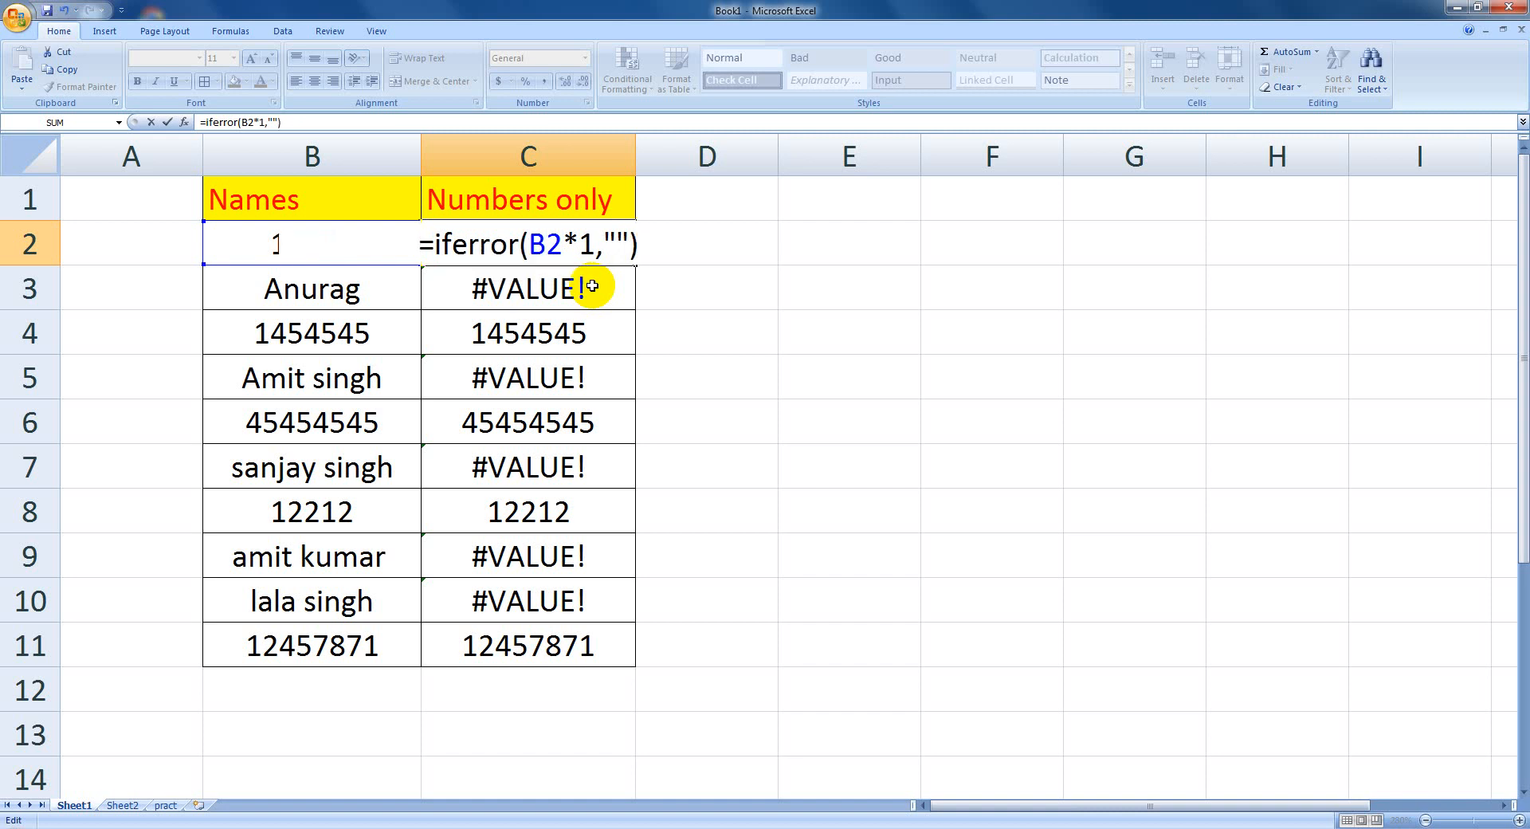
pyautogui.press('Return')
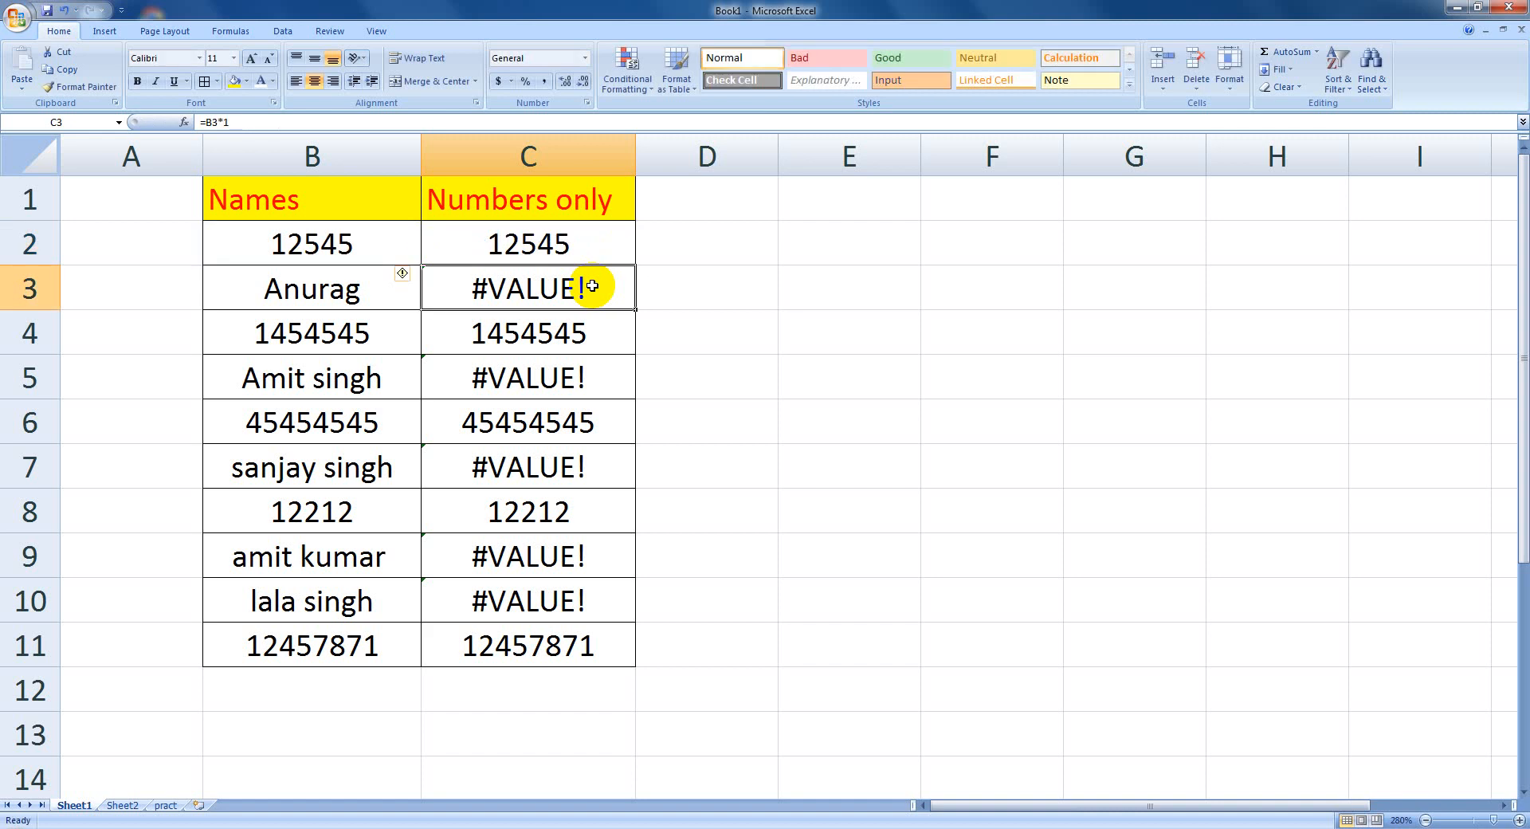
pyautogui.click(609, 243)
pyautogui.moveTo(636, 265); pyautogui.dragTo(647, 655)
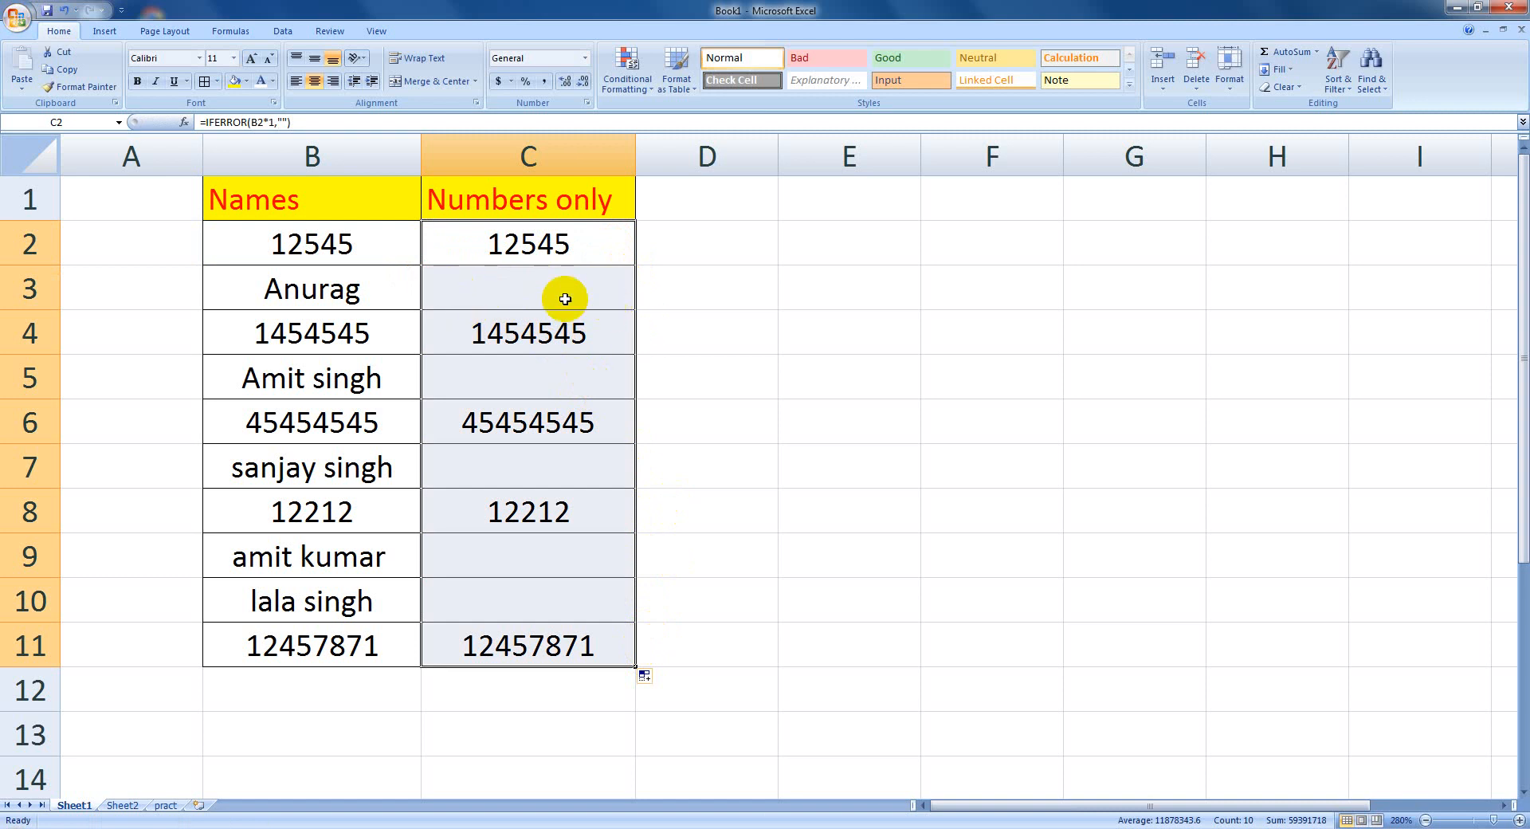
# Review the IFERROR formula in C2 and leave it as it is
pyautogui.click(515, 255)
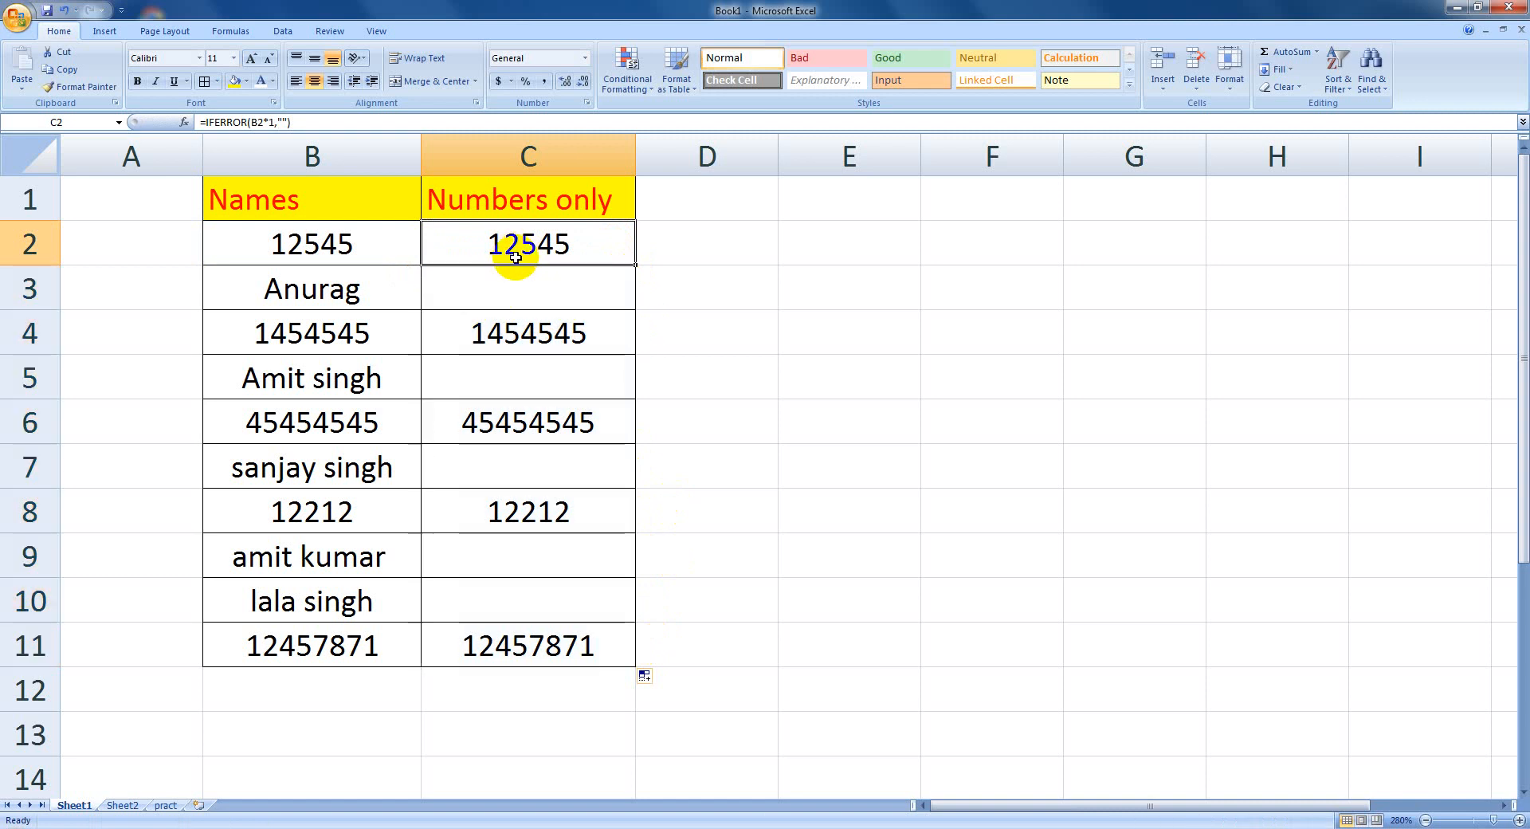
pyautogui.doubleClick(515, 256)
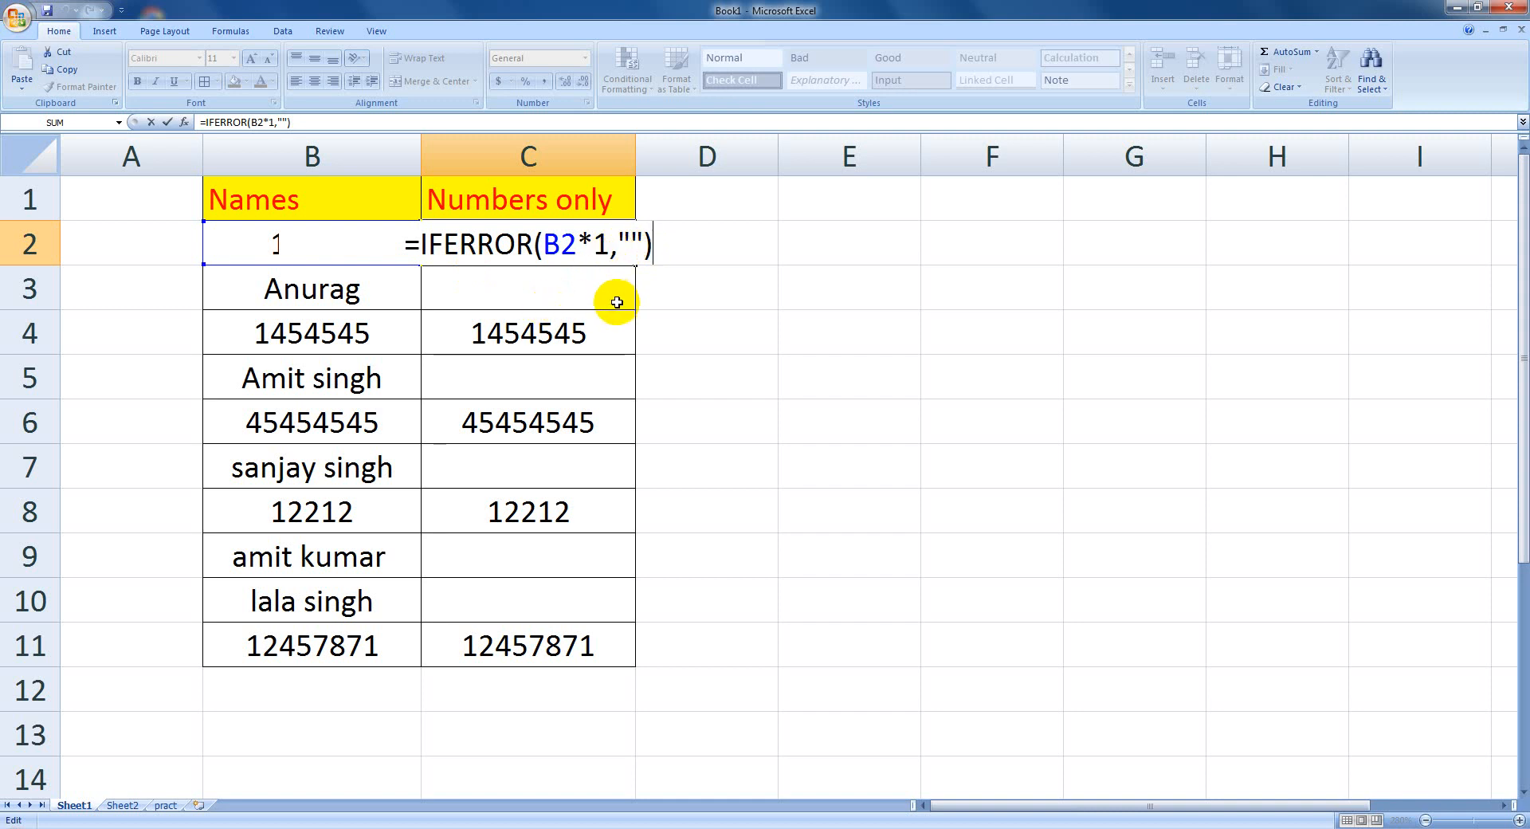
pyautogui.click(660, 307)
pyautogui.click(570, 304)
pyautogui.click(550, 257)
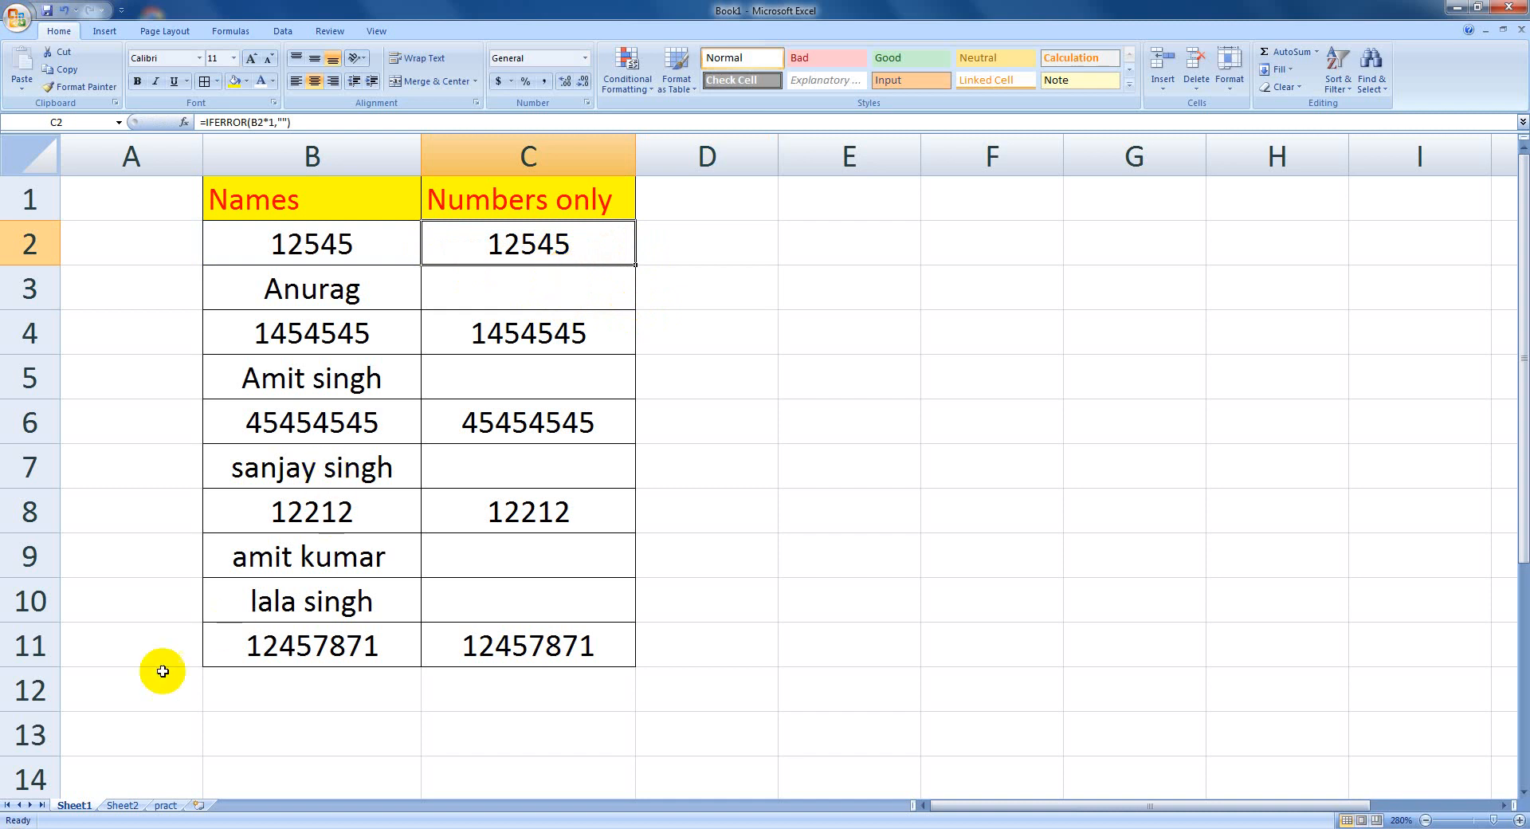
# Switch to Sheet2 and enlarge the view of its employee table to 330%
pyautogui.click(138, 807)
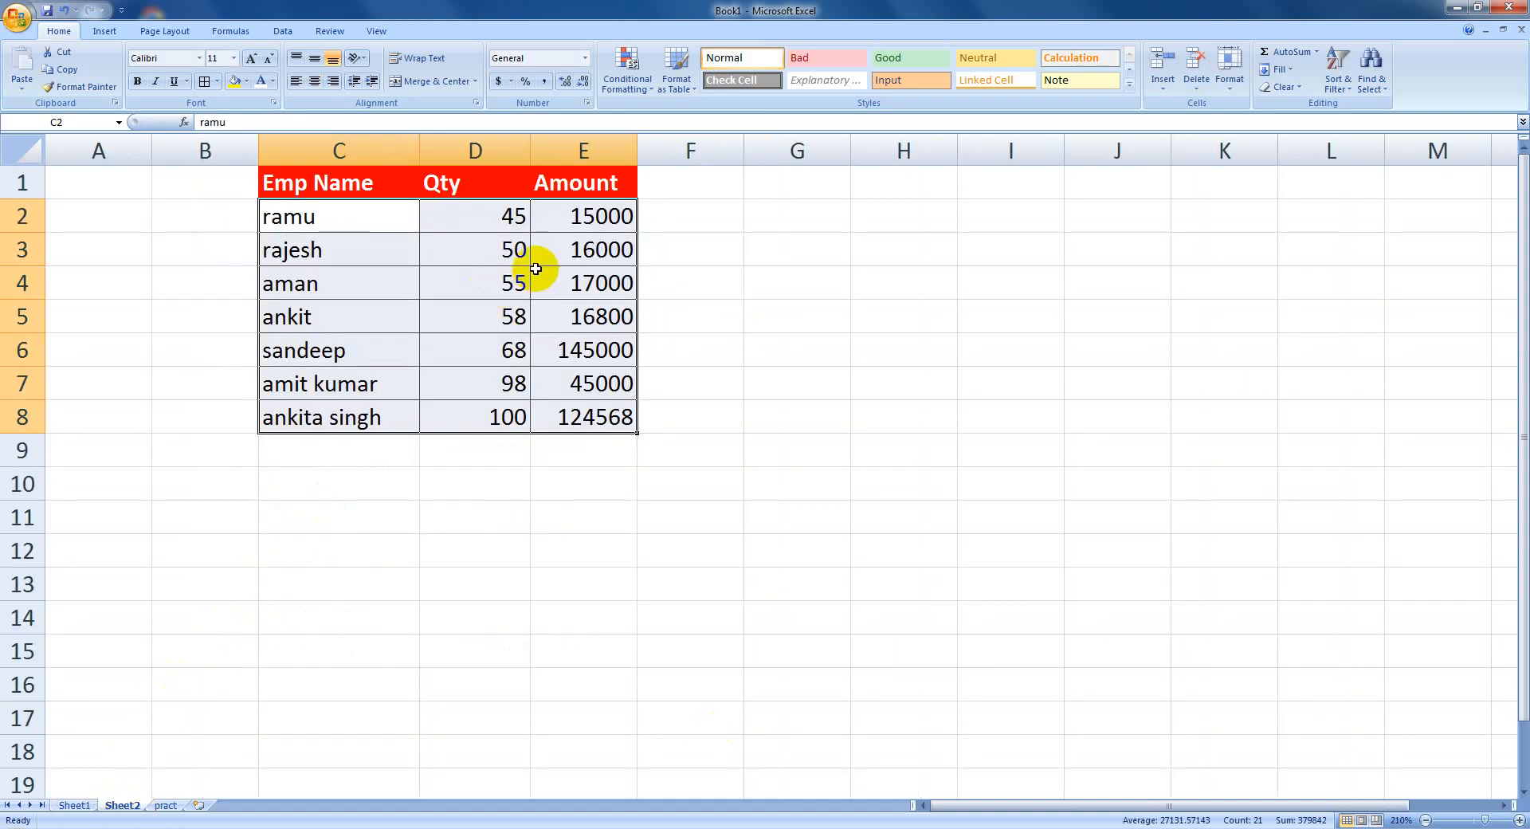
pyautogui.click(1519, 820)
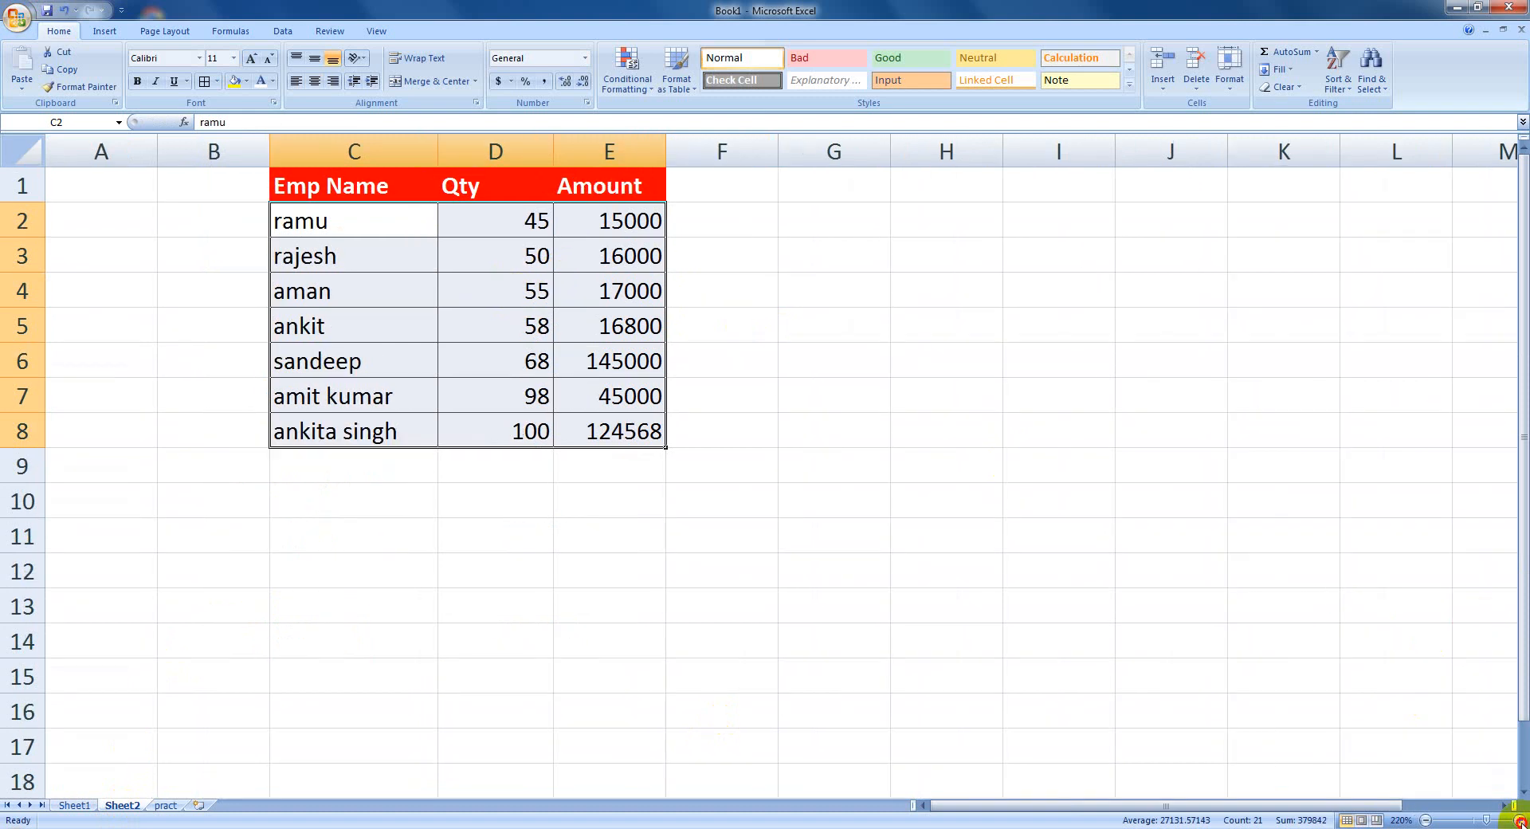
pyautogui.click(1519, 820)
pyautogui.click(1519, 820)
pyautogui.click(1520, 821)
pyautogui.click(1520, 821)
pyautogui.click(1520, 821)
pyautogui.click(1520, 821)
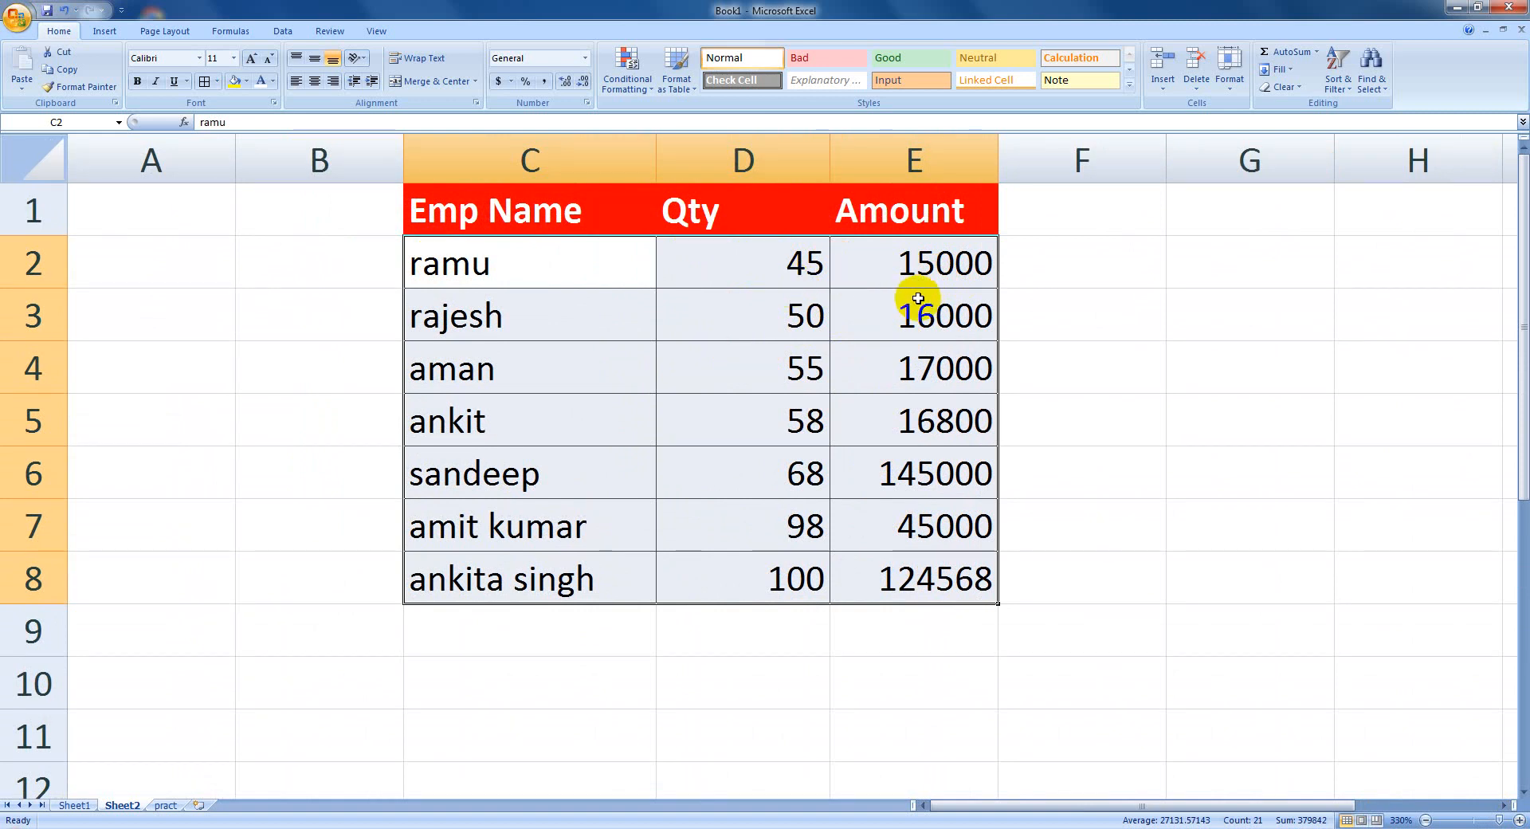
pyautogui.click(794, 268)
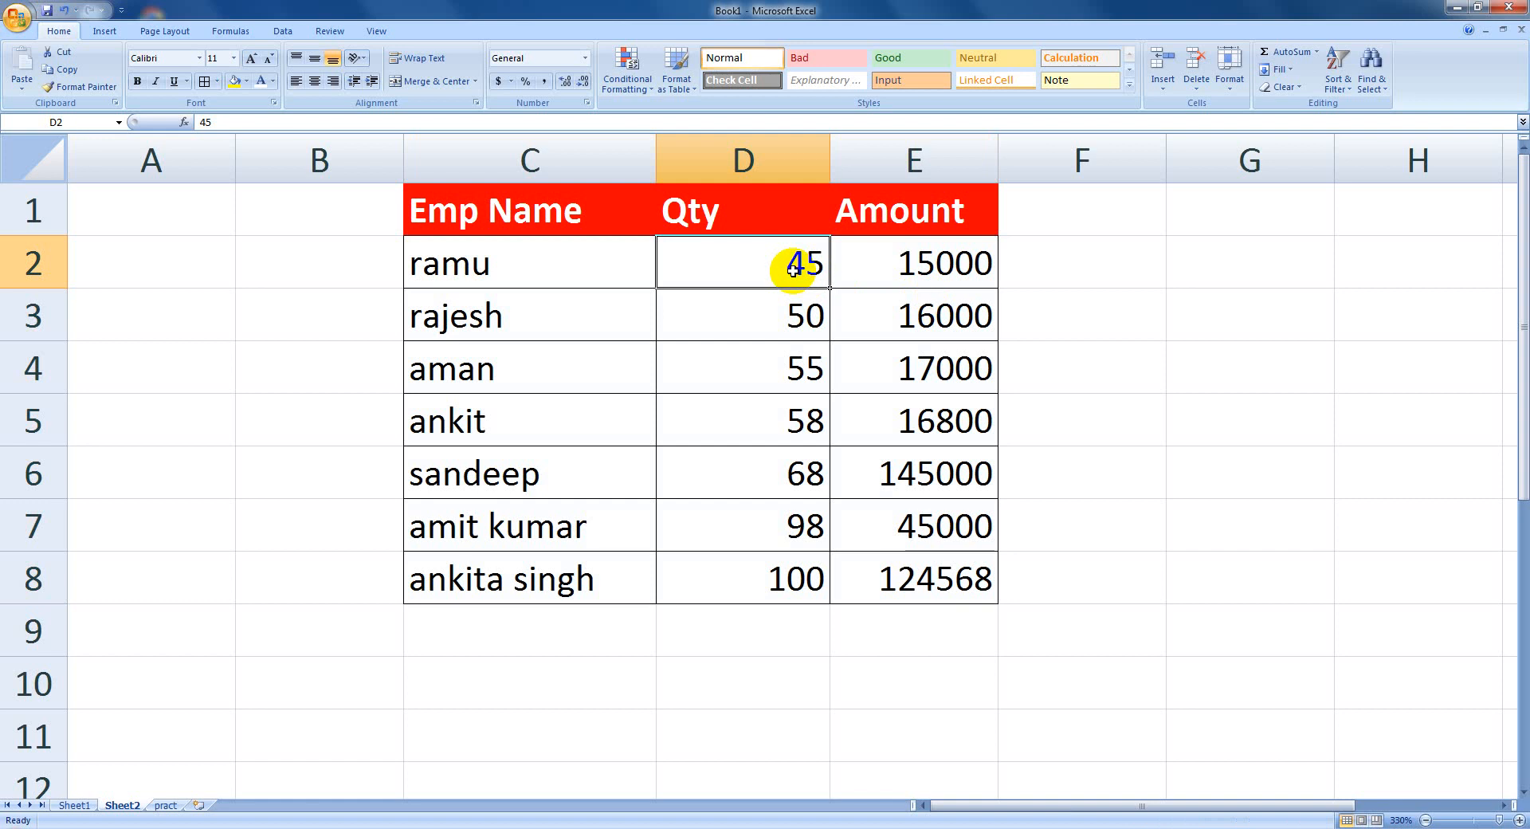
pyautogui.hotkey('ctrl', '1')
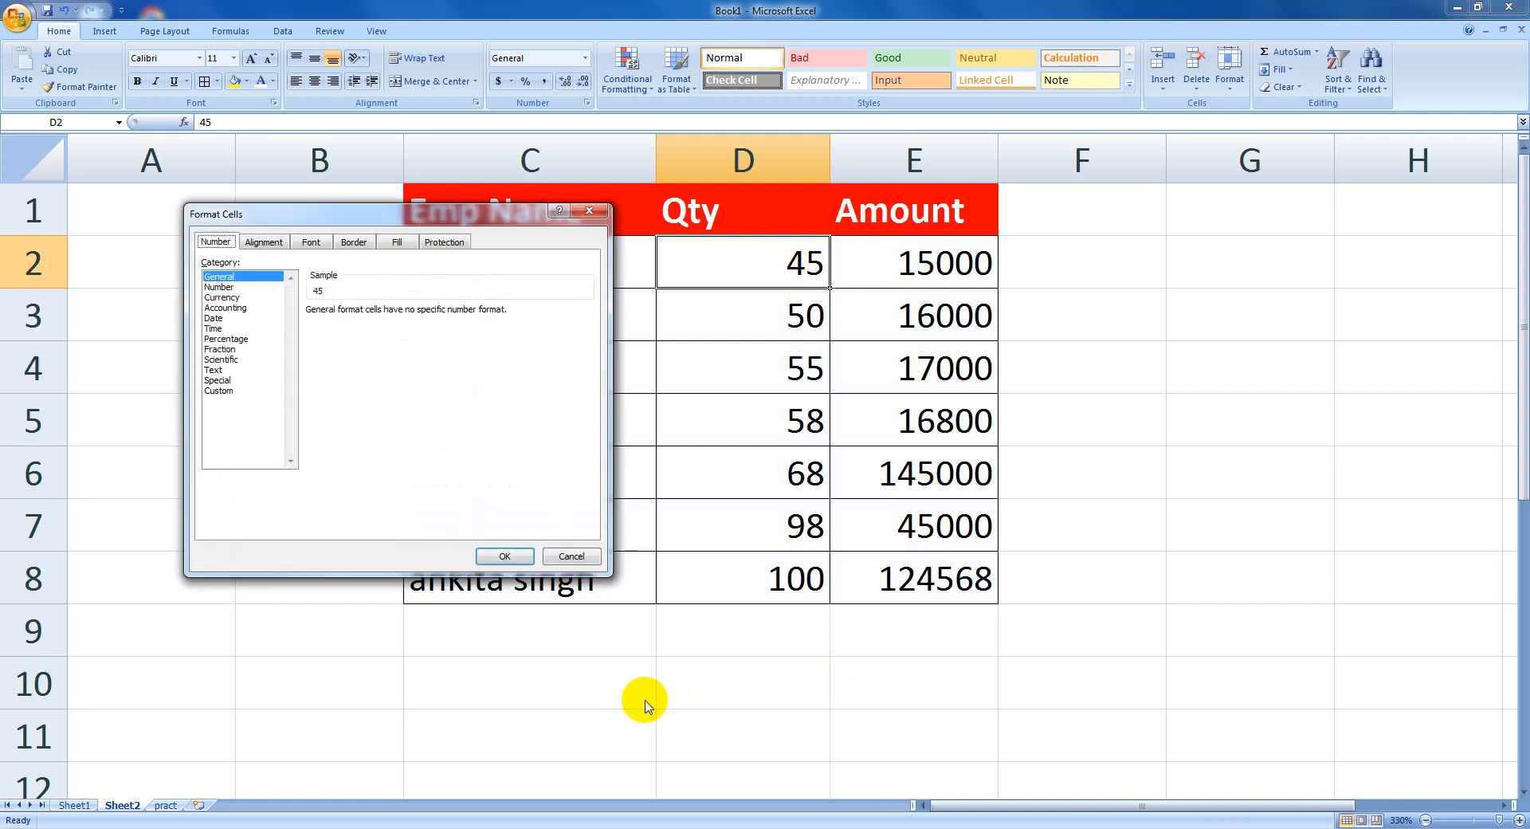
pyautogui.click(571, 556)
# Enter the note "ctrl+1" in cell D10 below the table
pyautogui.click(746, 689)
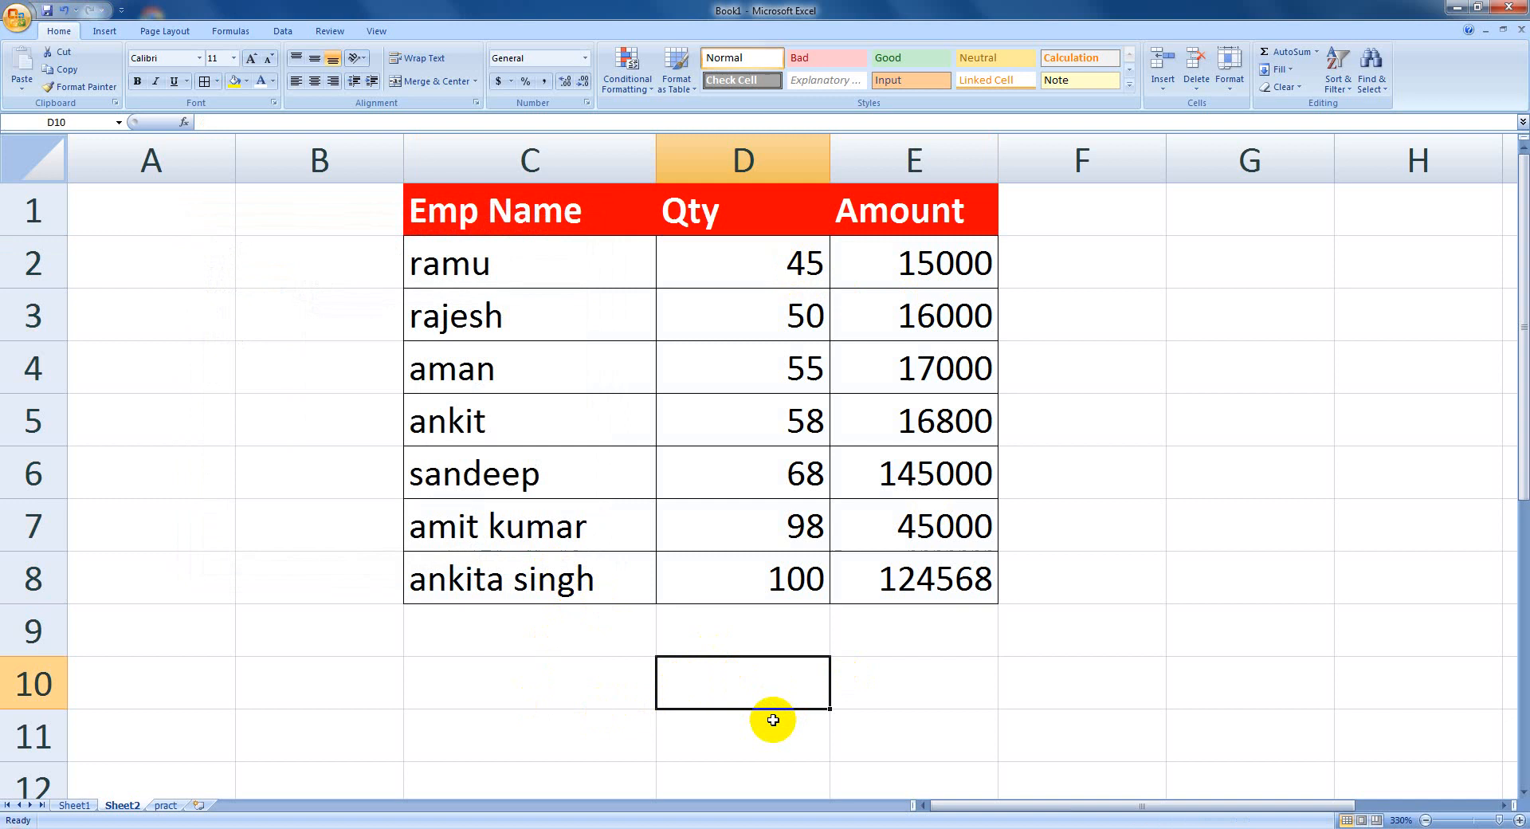
pyautogui.write('ctrl')
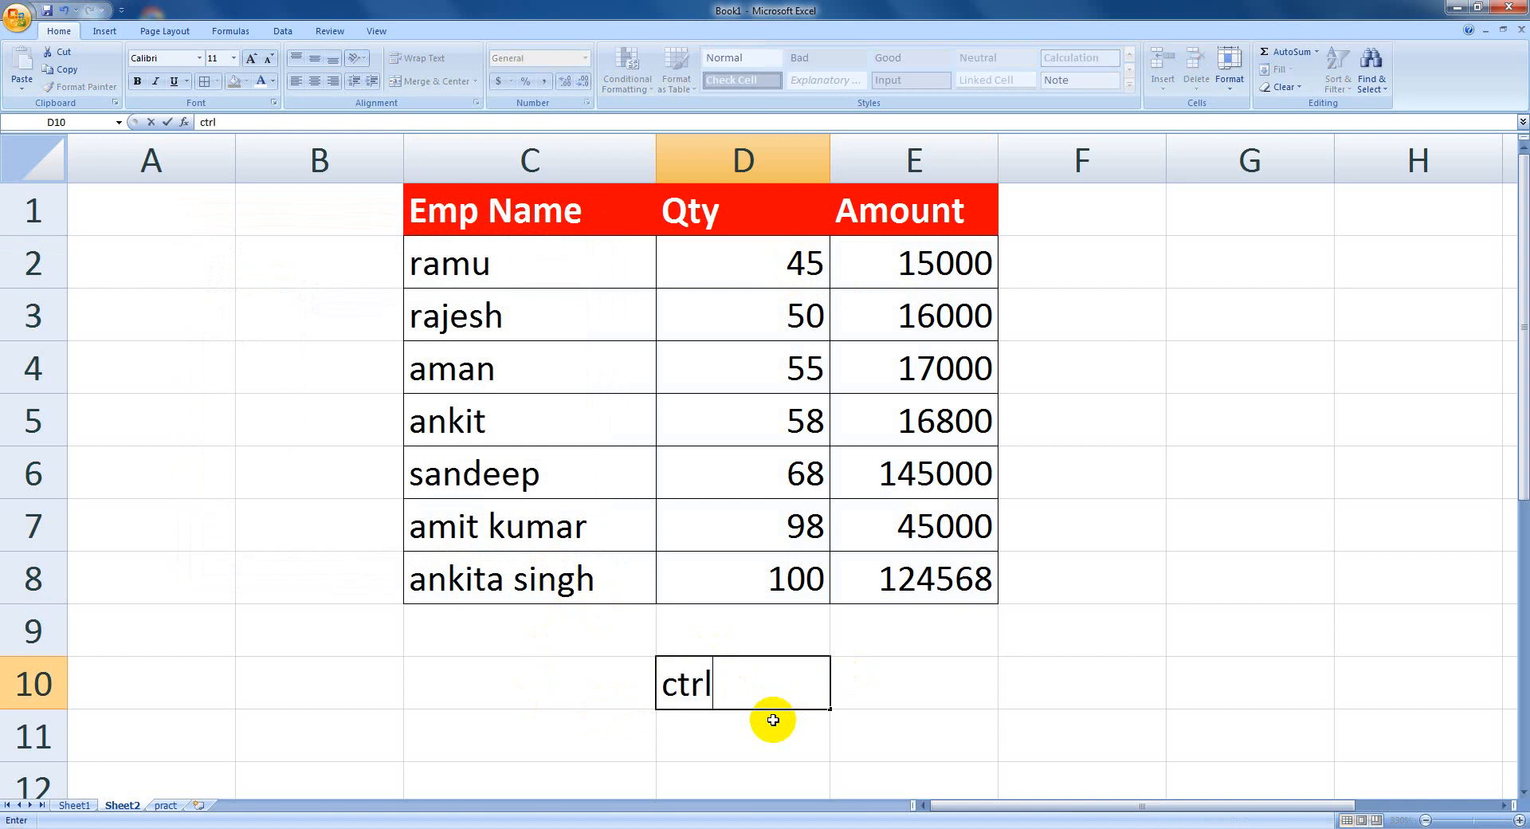
pyautogui.write('+1')
pyautogui.click(888, 697)
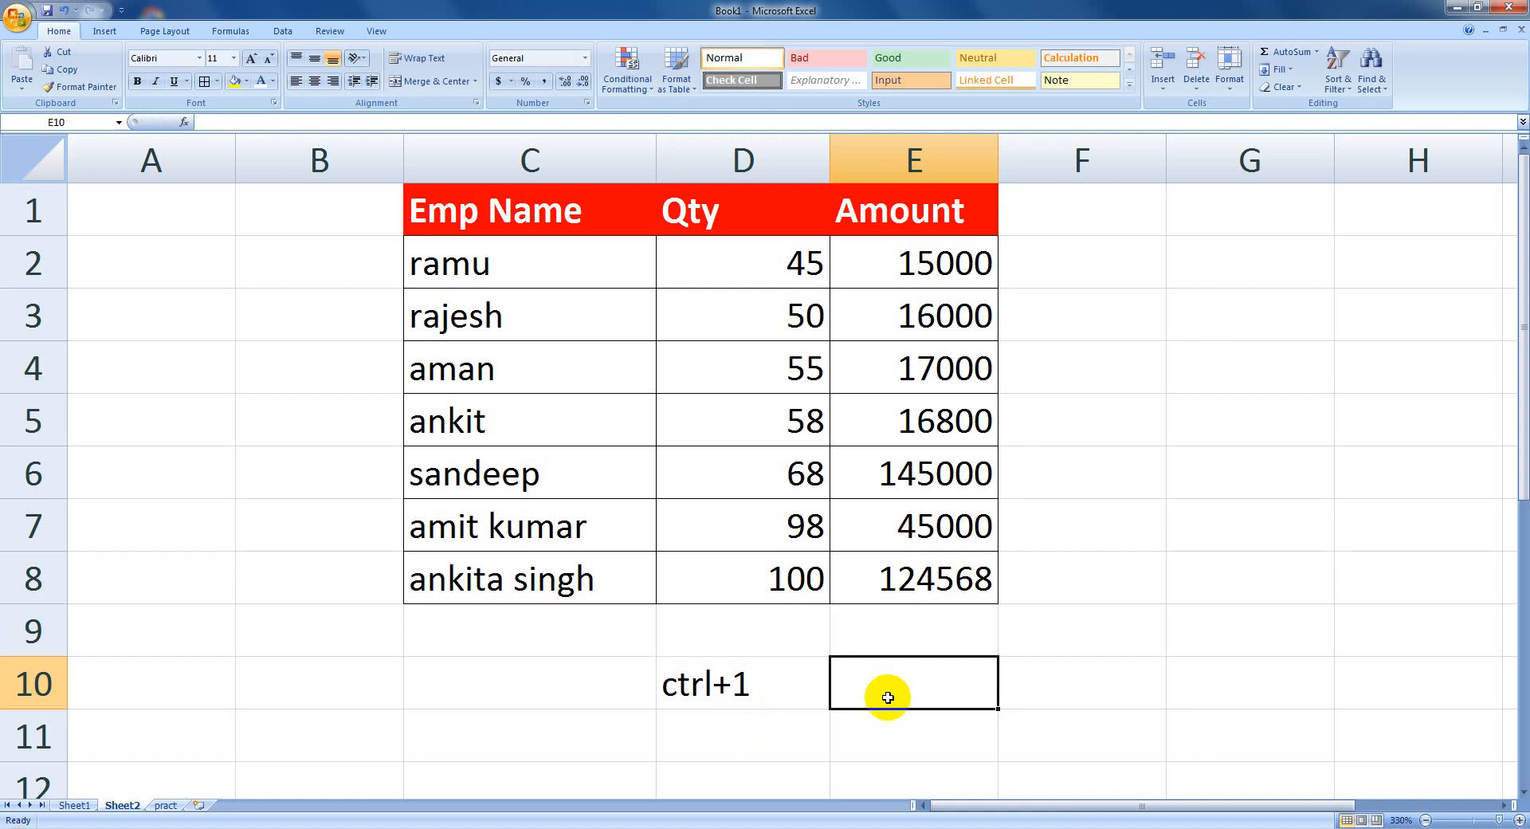
# Look at the Custom category of the number formats for E10, then cancel without applying anything
pyautogui.hotkey('ctrl', '1')
pyautogui.moveTo(390, 213); pyautogui.dragTo(715, 279)
pyautogui.click(547, 456)
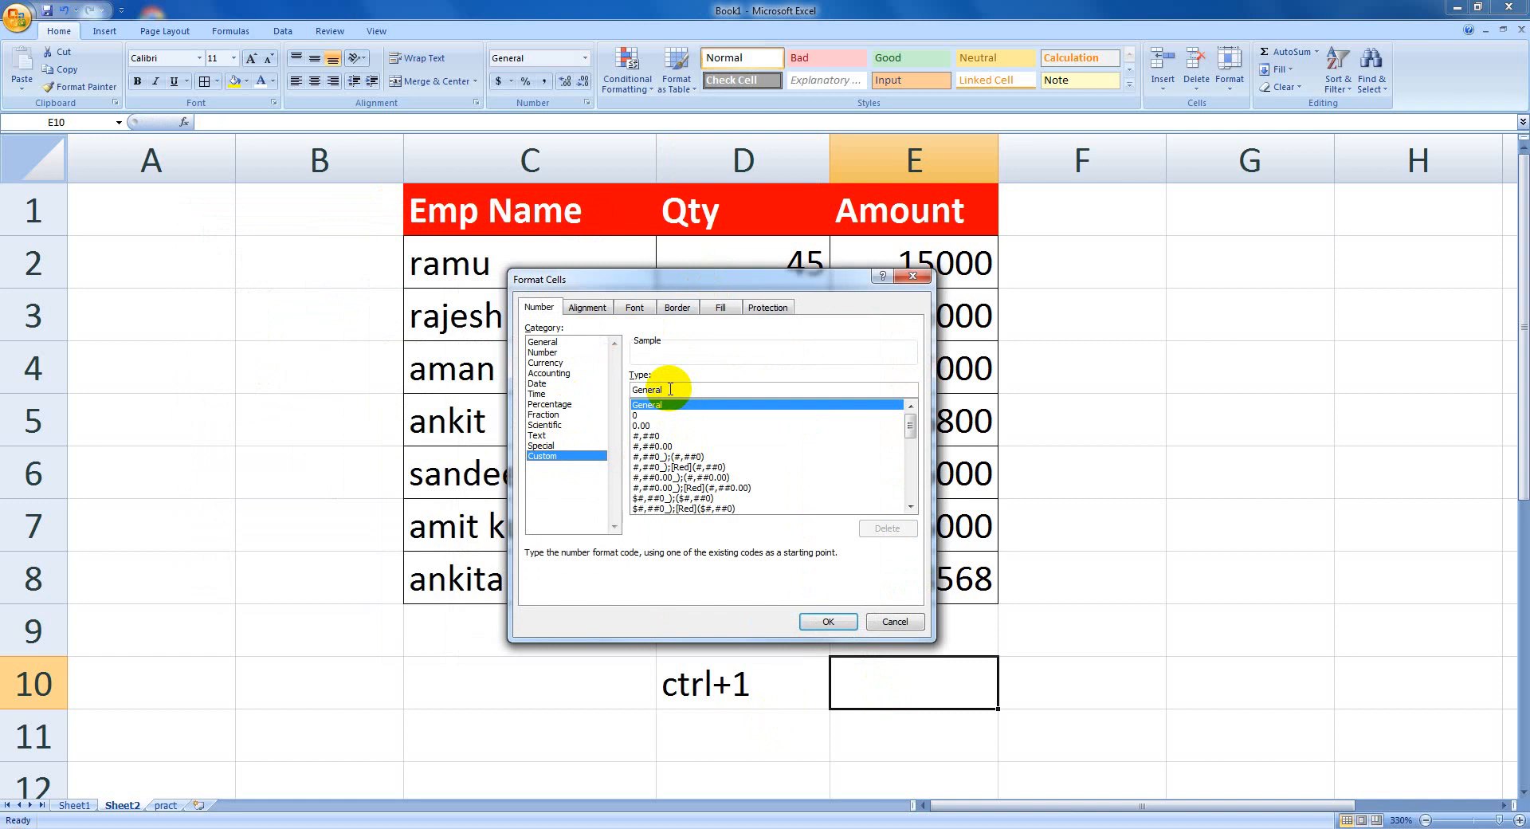
pyautogui.click(891, 621)
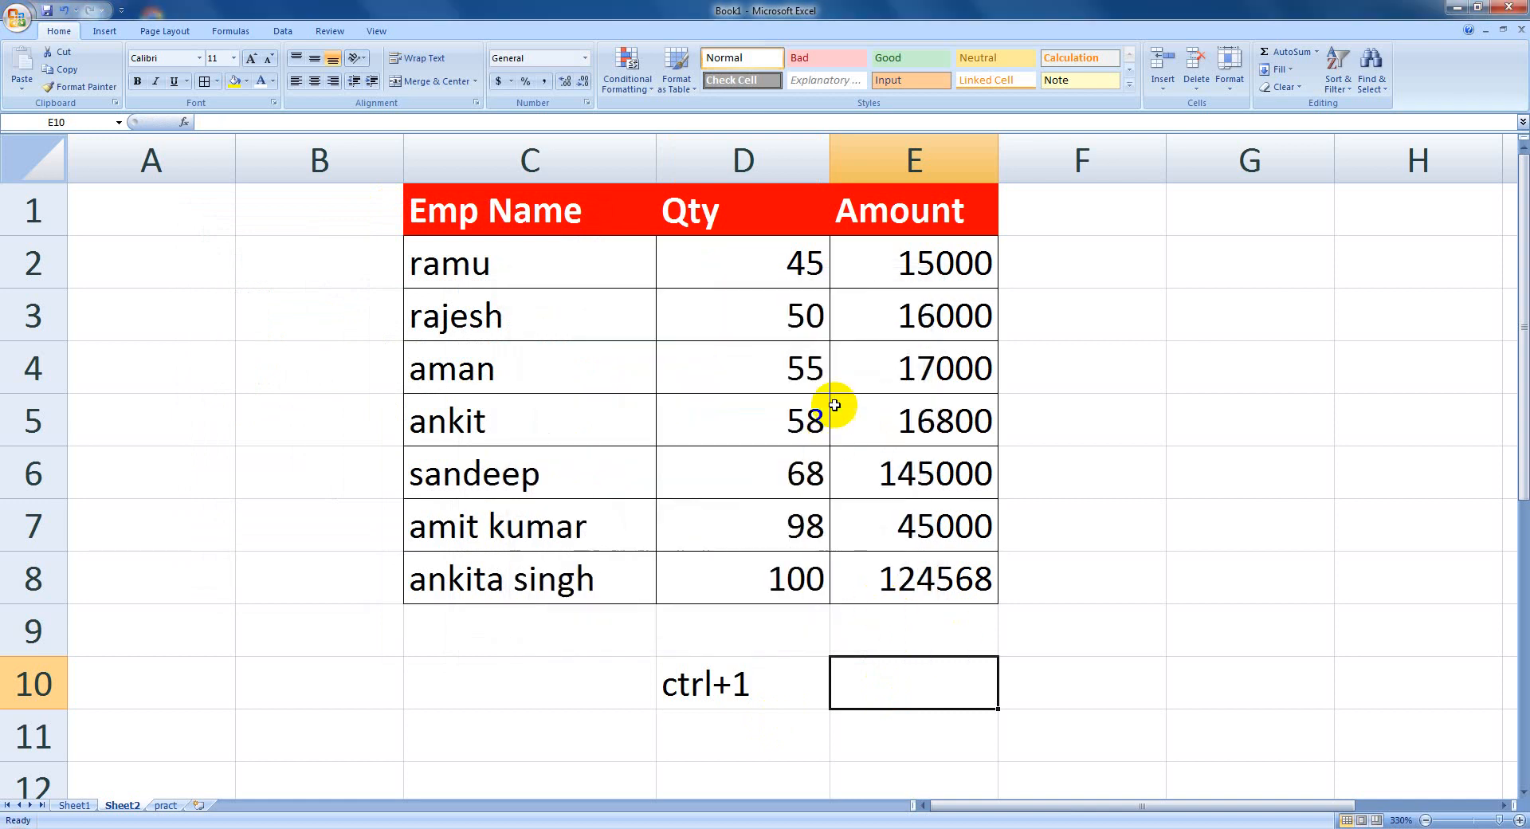
# Apply the custom number format "Pcs" 0 to the first Qty value in D2
pyautogui.click(757, 268)
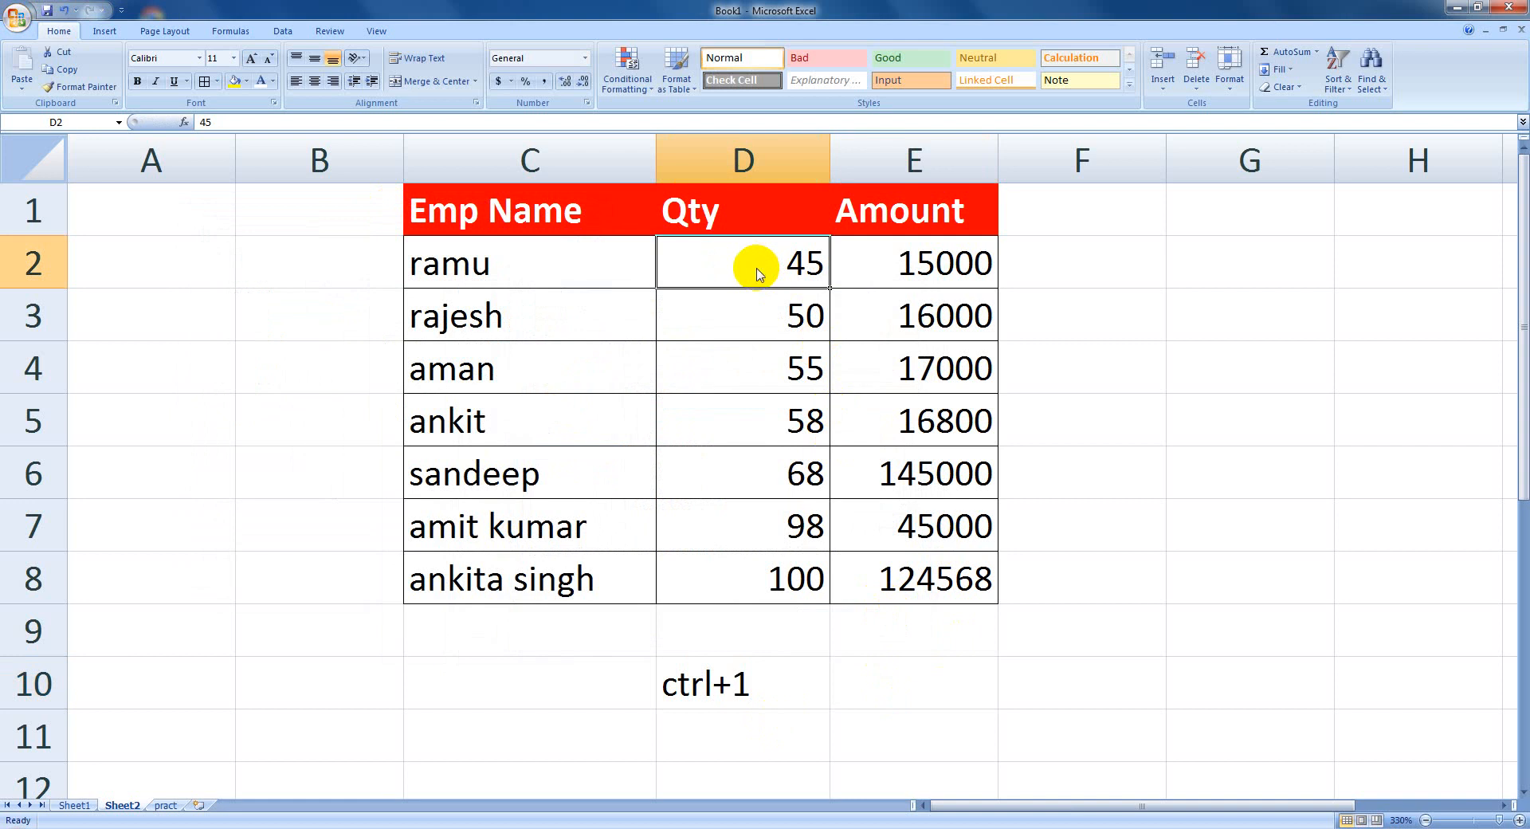
pyautogui.hotkey('ctrl', '1')
pyautogui.click(545, 456)
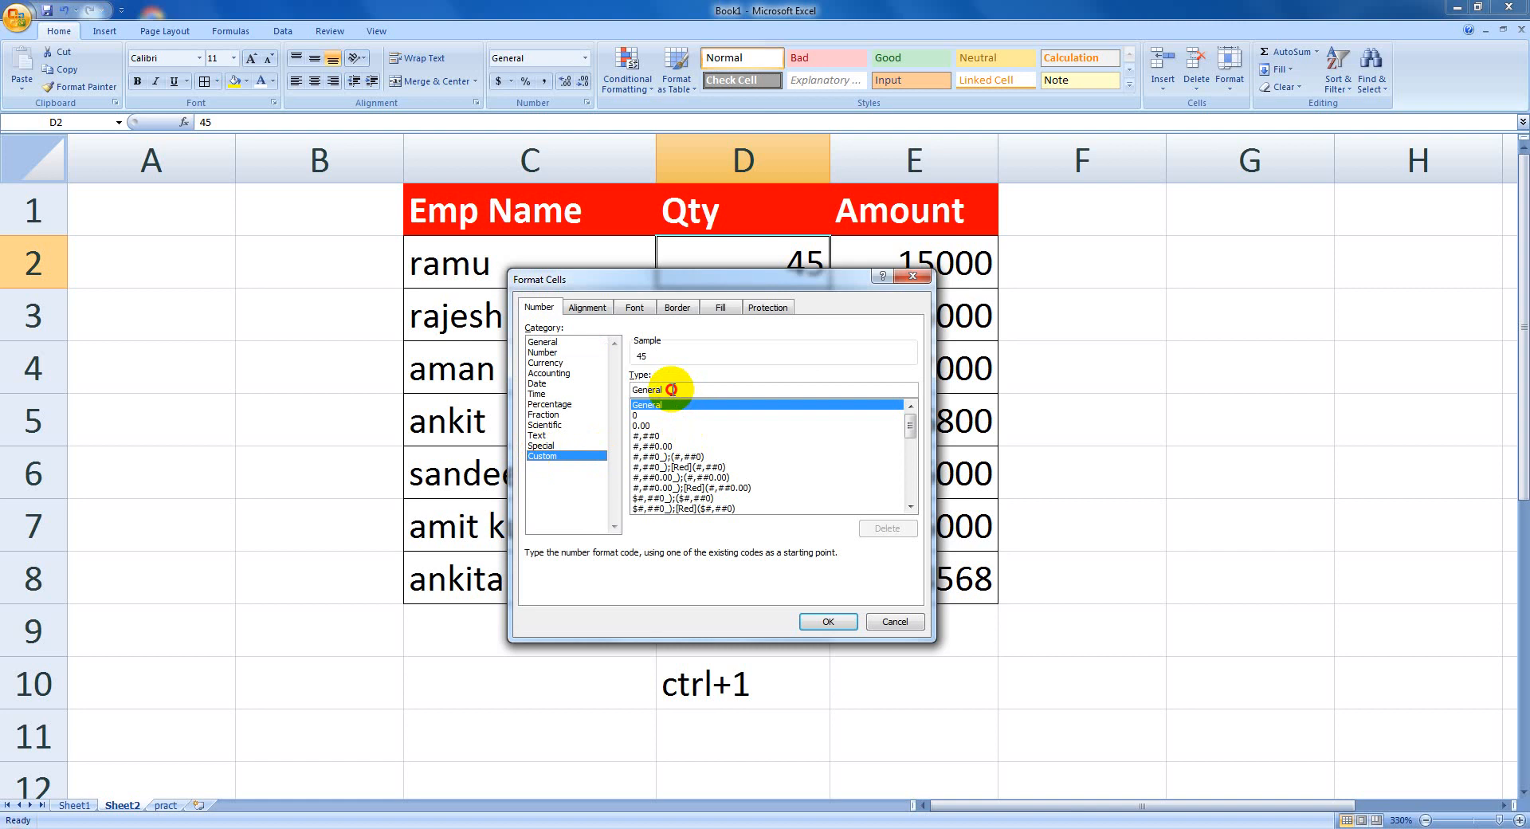
pyautogui.doubleClick(673, 390)
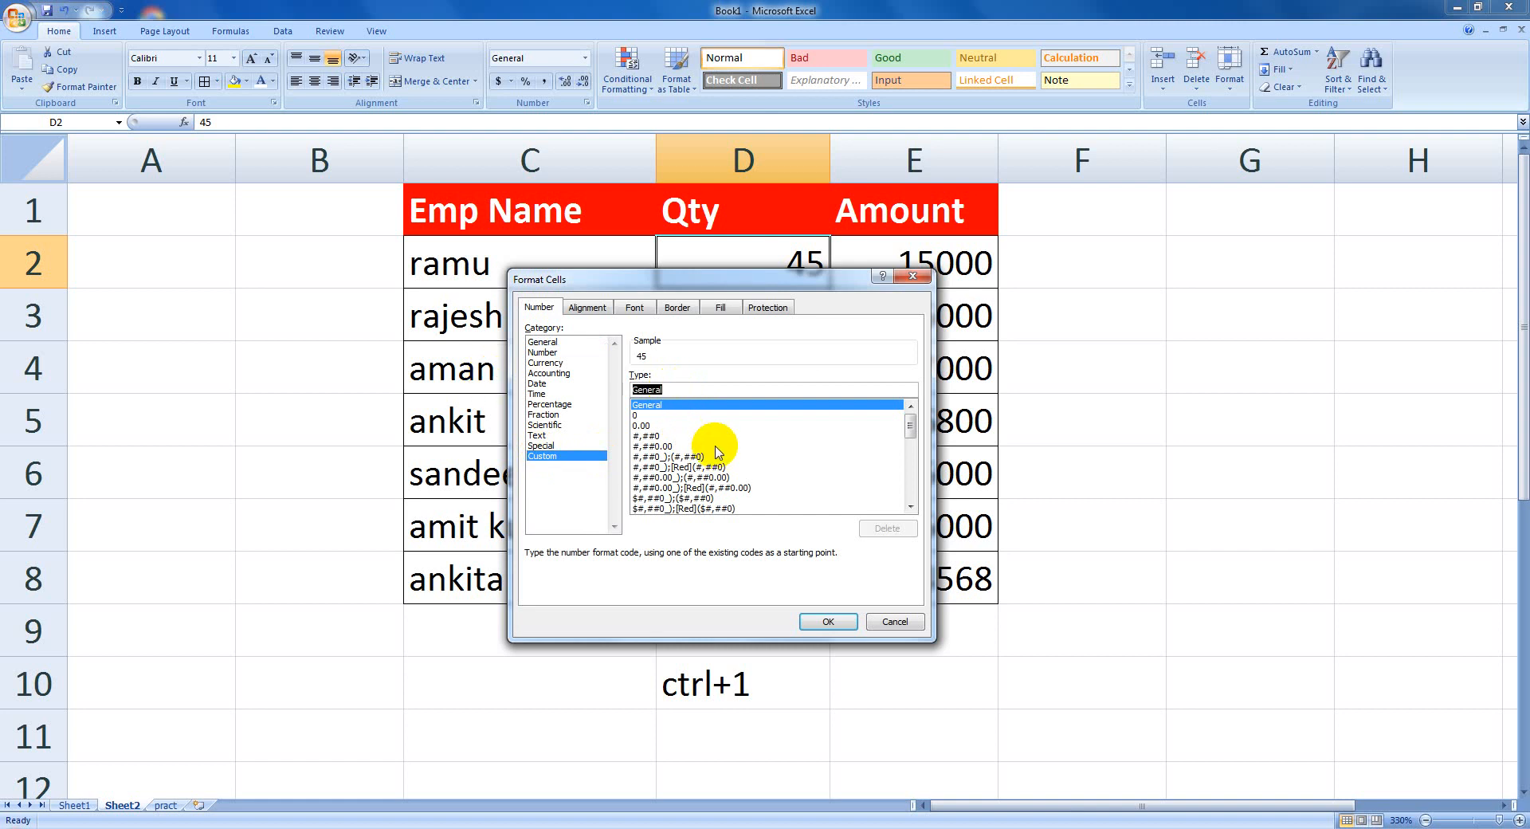
pyautogui.write('"pcs')
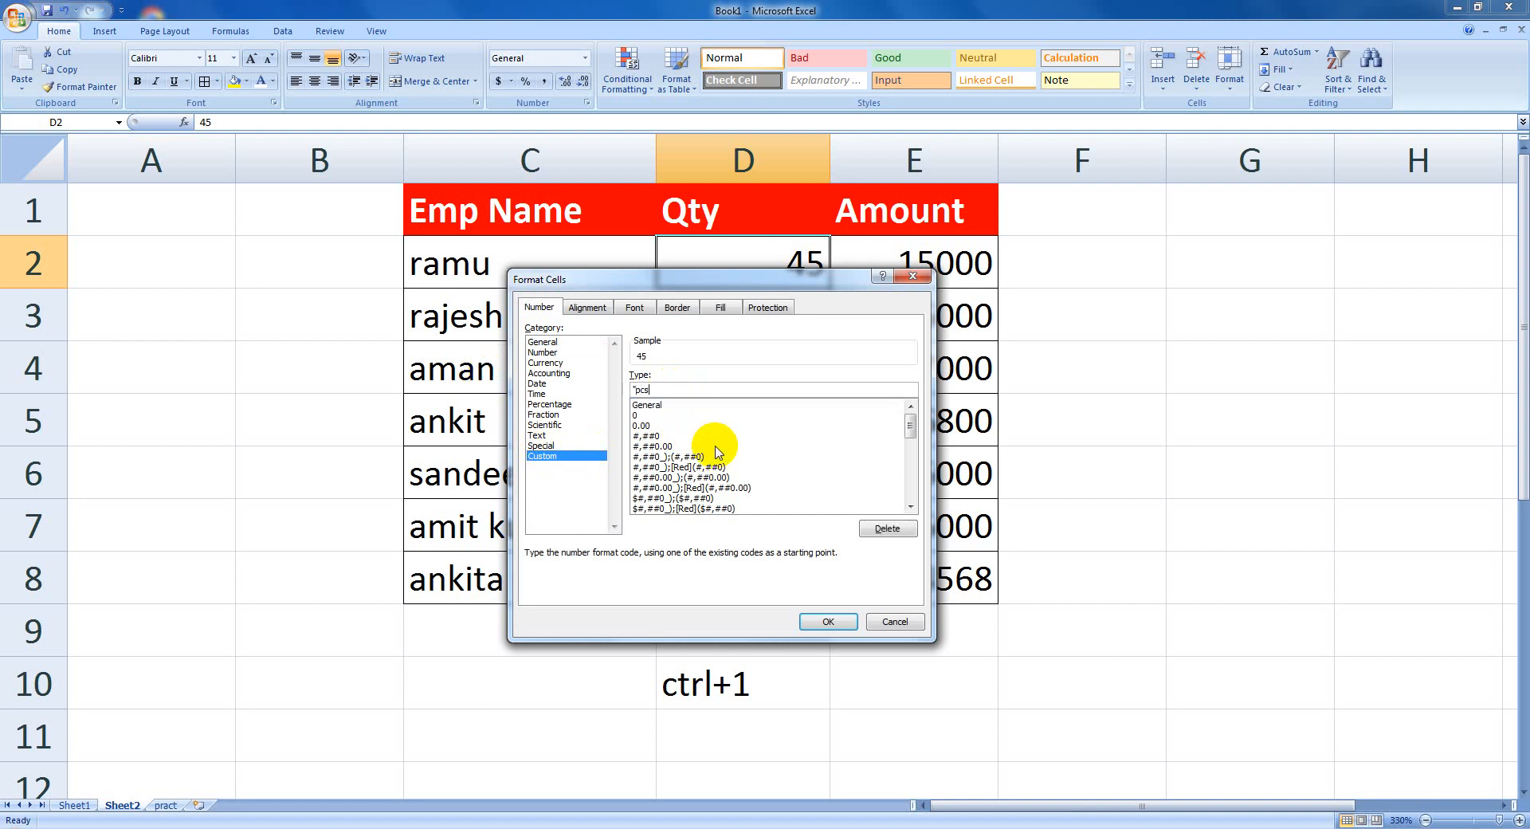
pyautogui.press('BackSpace')
pyautogui.write('Pcs"')
pyautogui.write('0')
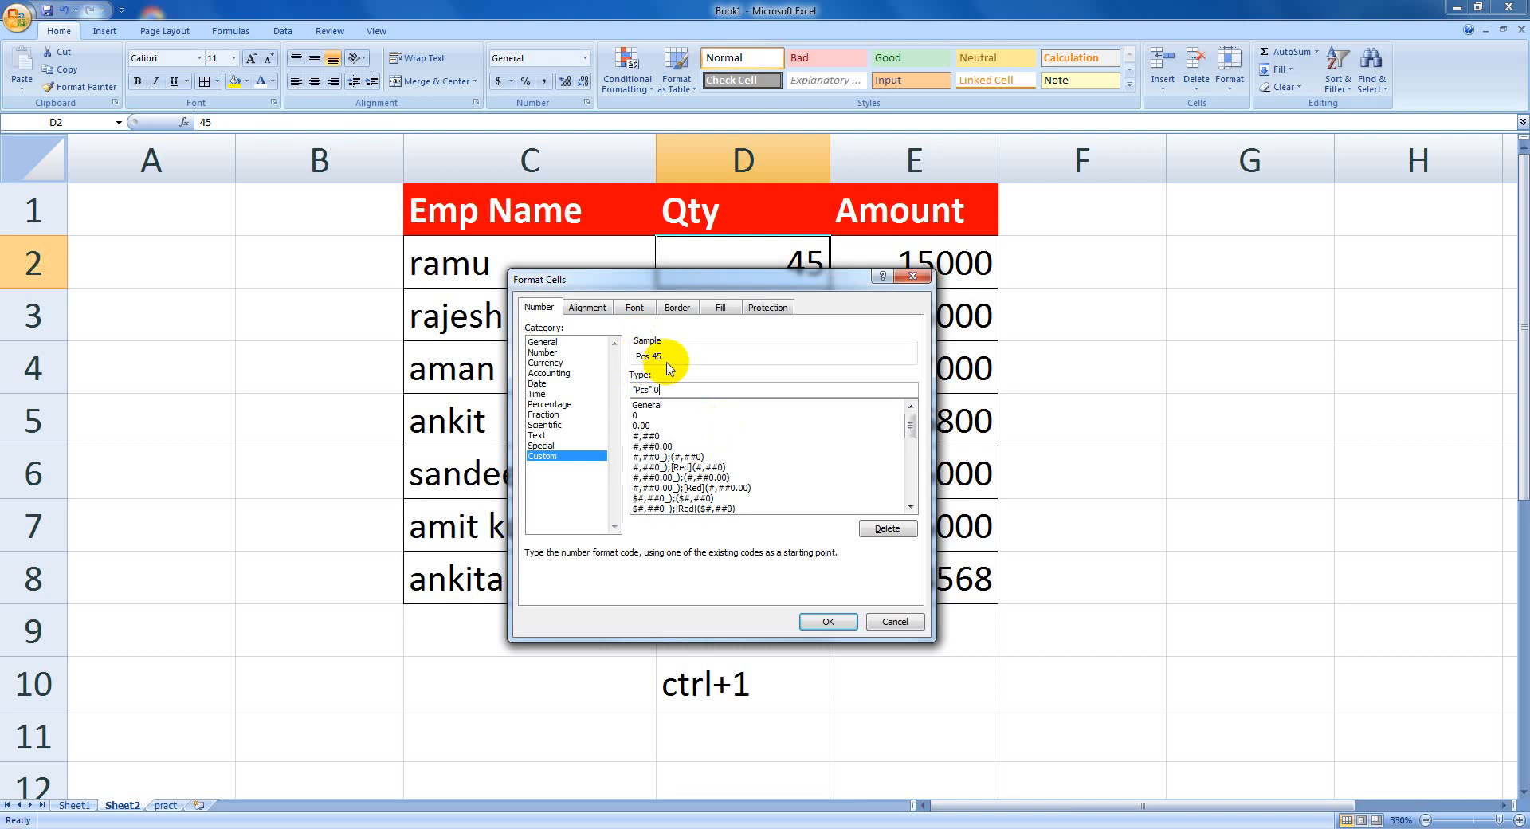
pyautogui.click(810, 623)
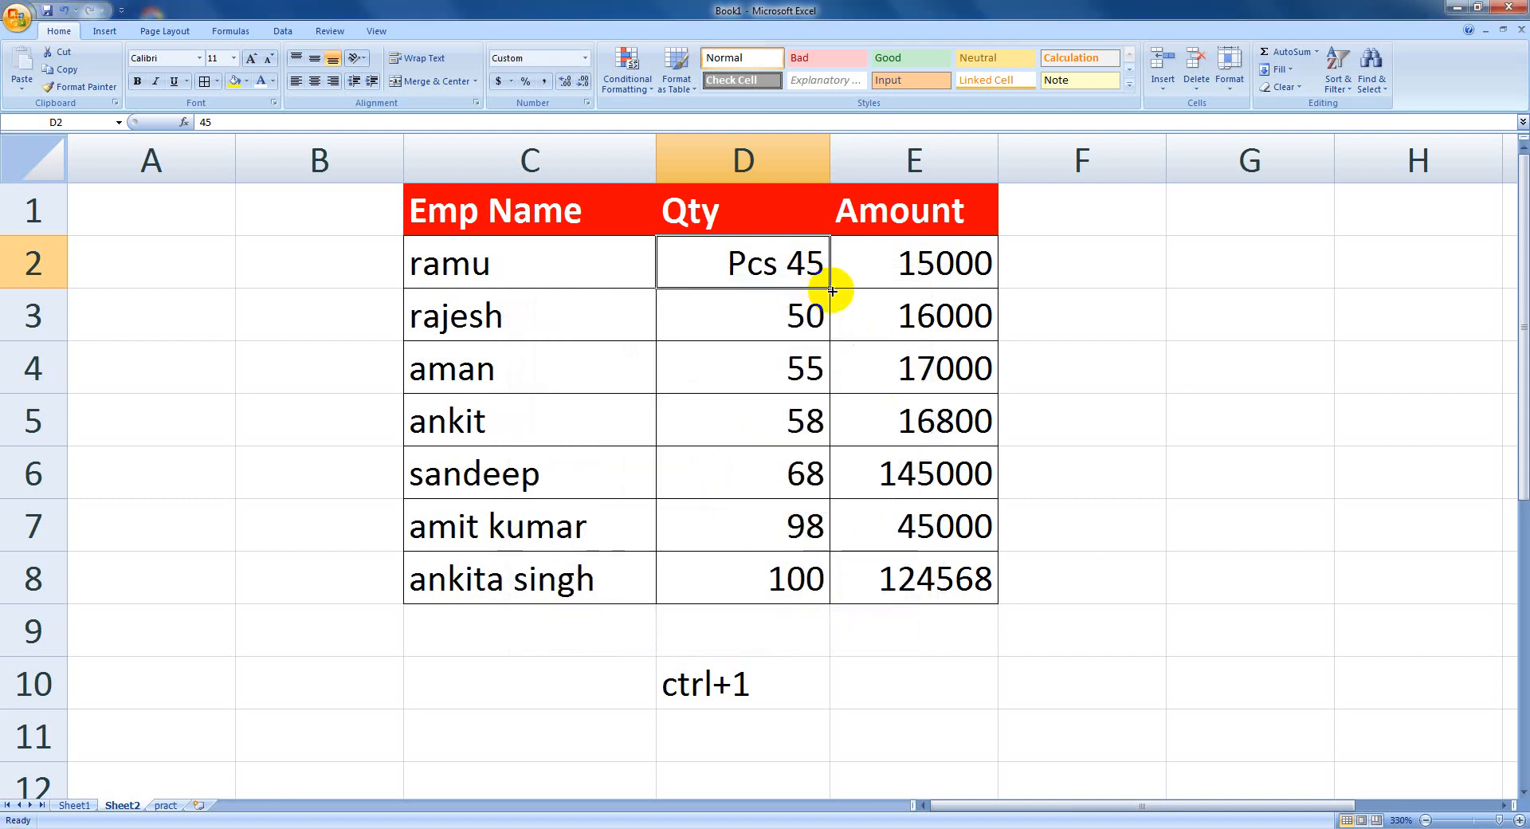
# Apply a custom number format to the Qty values in D2:D8, made of "Pcs", two spaces and 0
pyautogui.moveTo(831, 289)
pyautogui.mouseDown()
pyautogui.moveTo(814, 584)
pyautogui.moveTo(794, 298)
pyautogui.moveTo(782, 332)
pyautogui.moveTo(745, 284)
pyautogui.moveTo(707, 366)
pyautogui.moveTo(709, 581)
pyautogui.mouseUp()
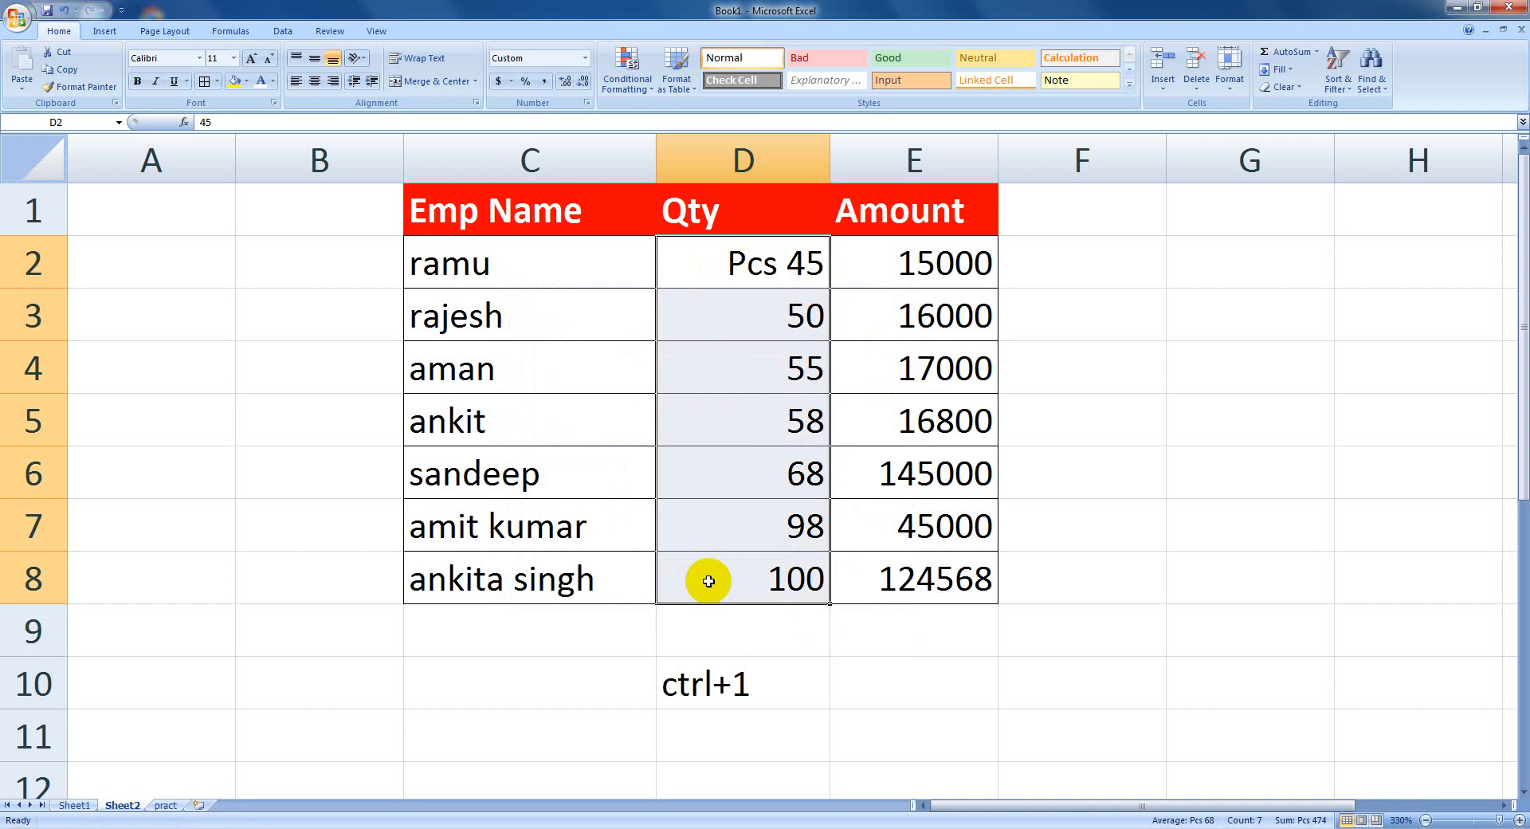
pyautogui.rightClick(708, 581)
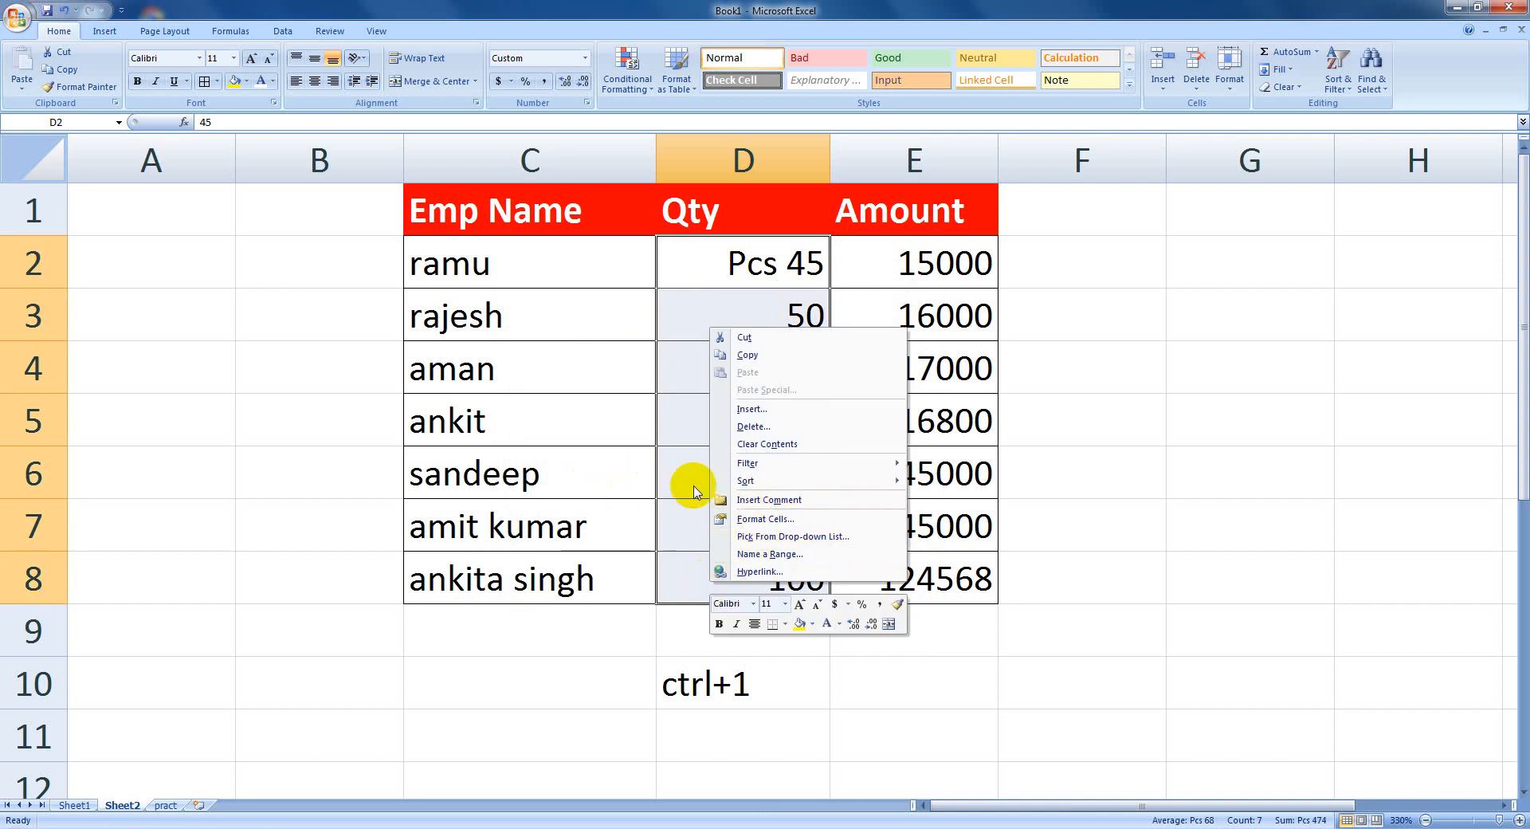
pyautogui.press('Escape')
pyautogui.hotkey('ctrl', '1')
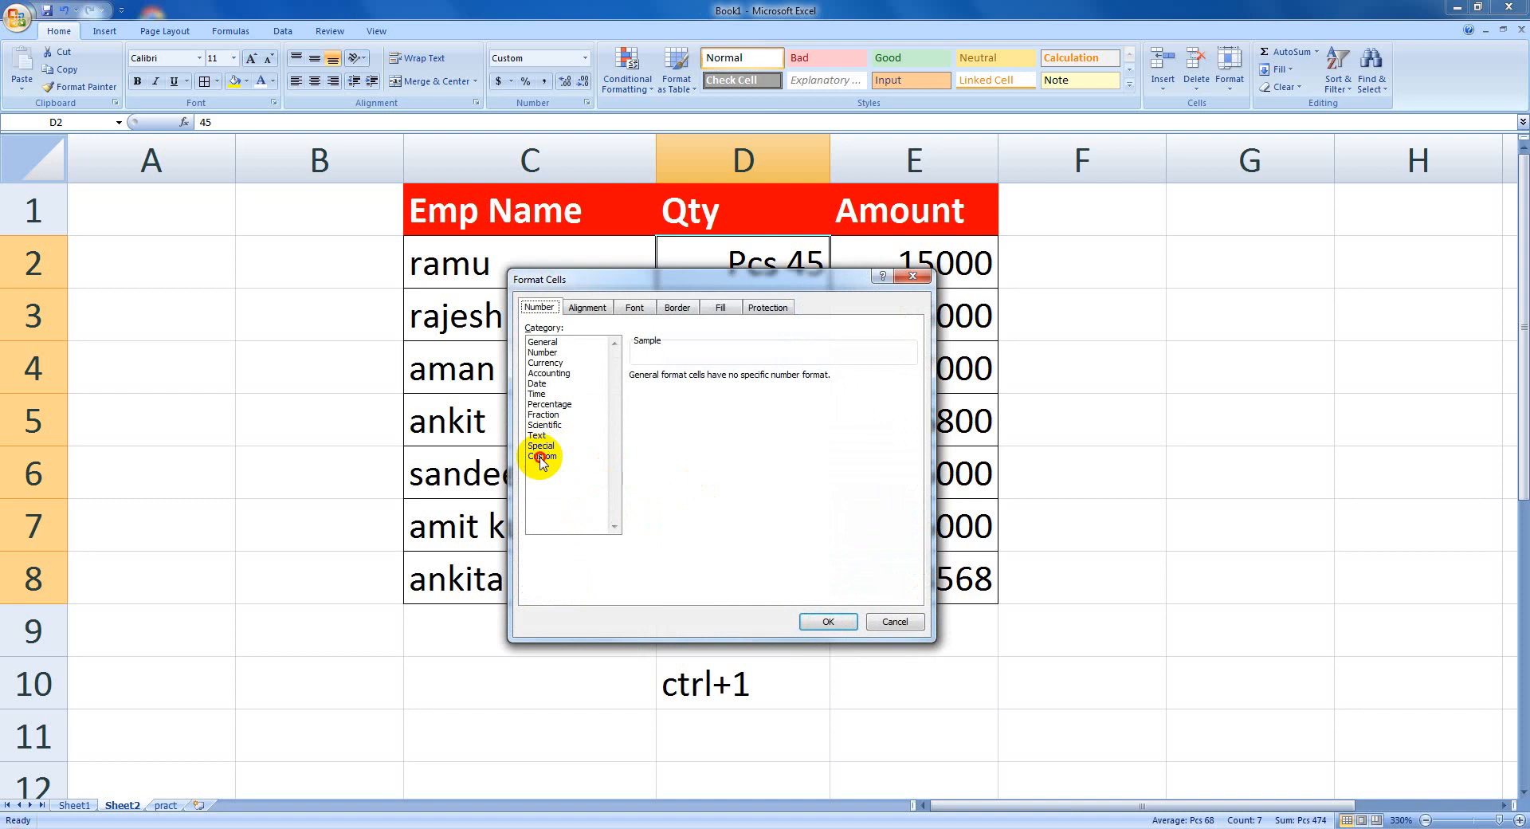
pyautogui.click(541, 457)
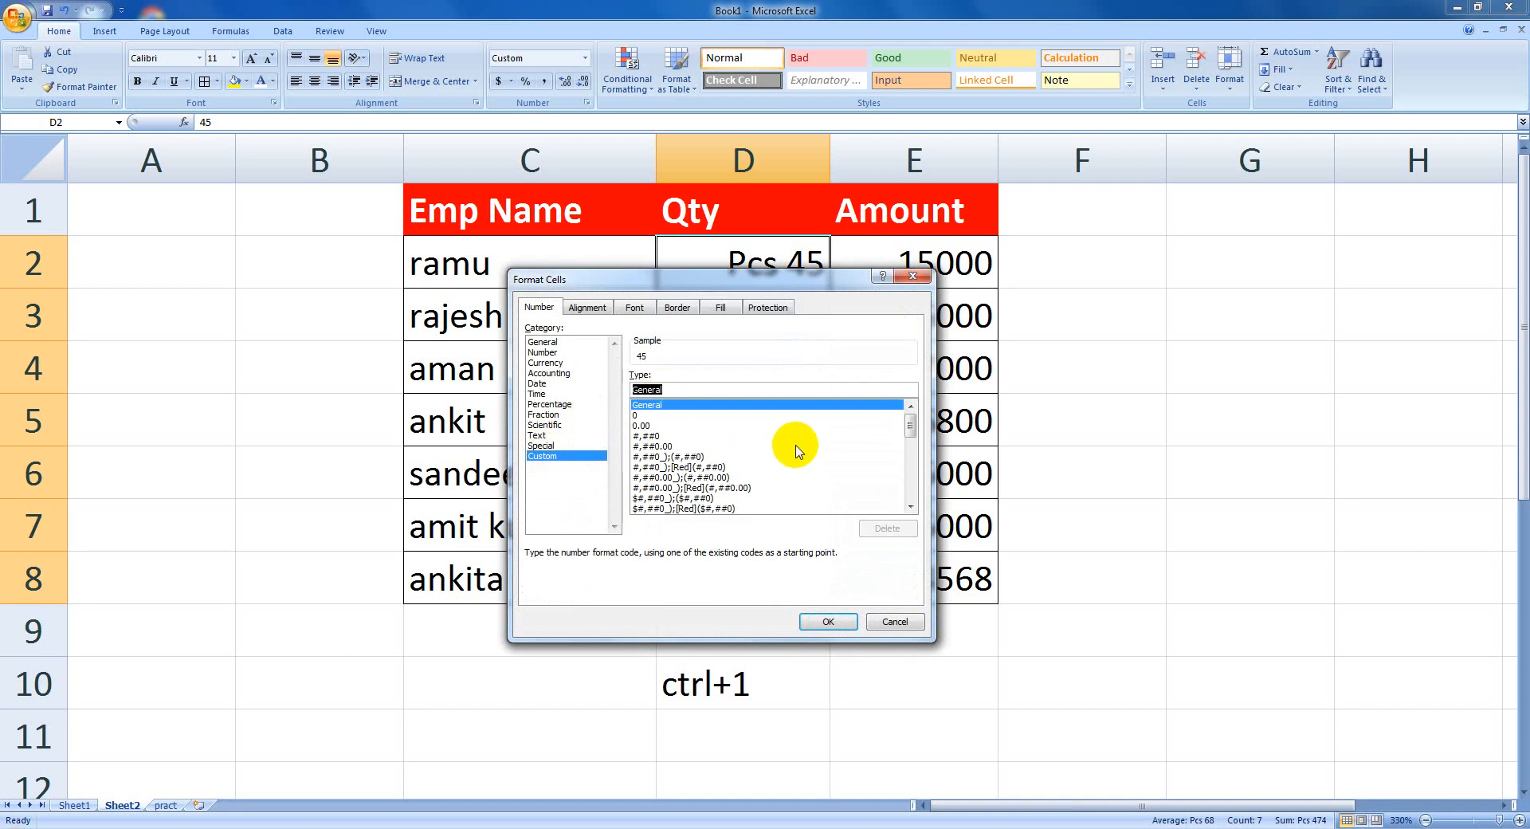
pyautogui.press('BackSpace')
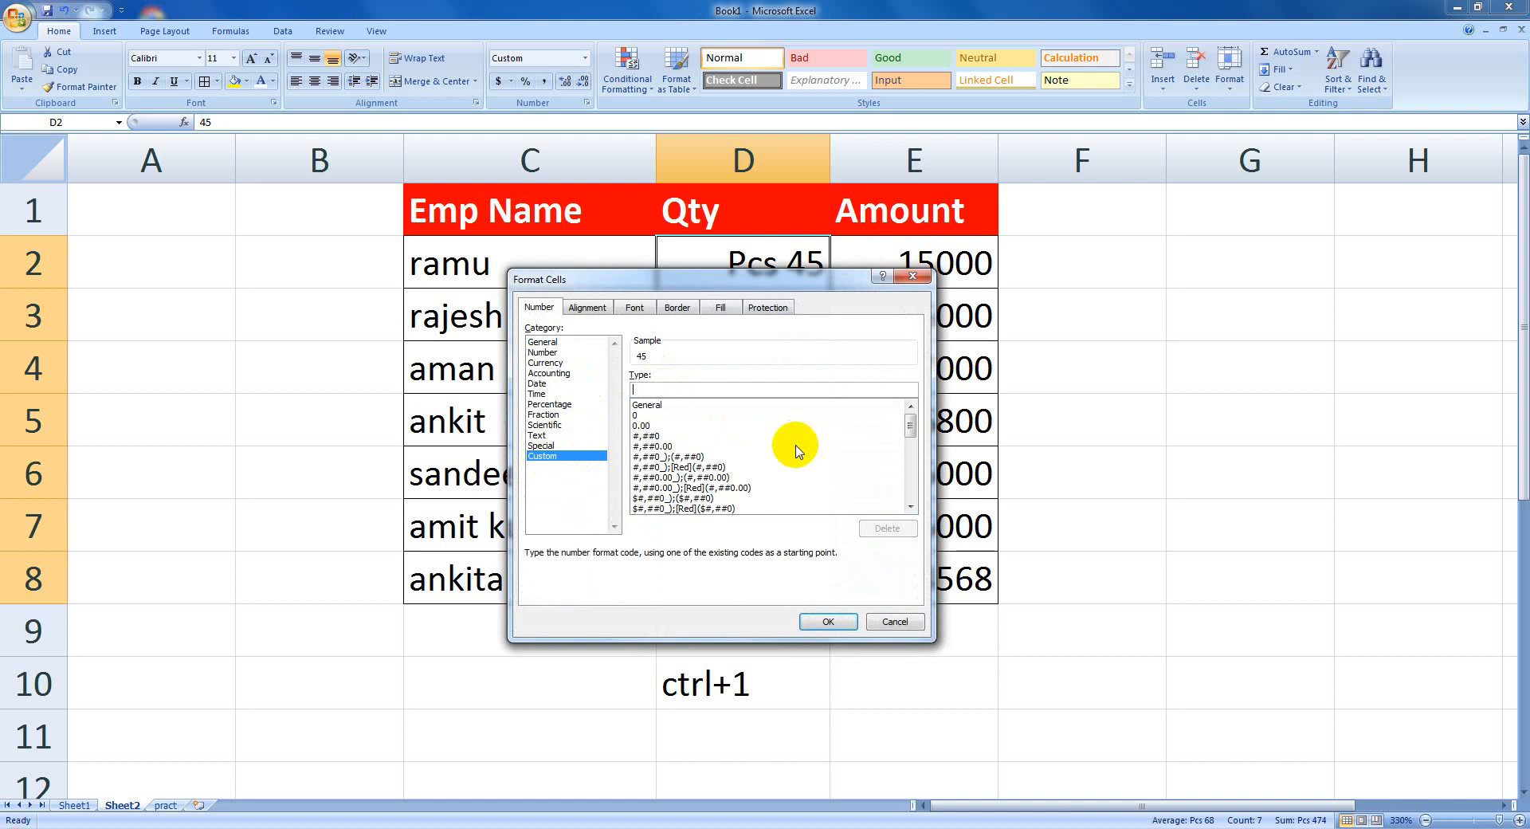
pyautogui.write('"P')
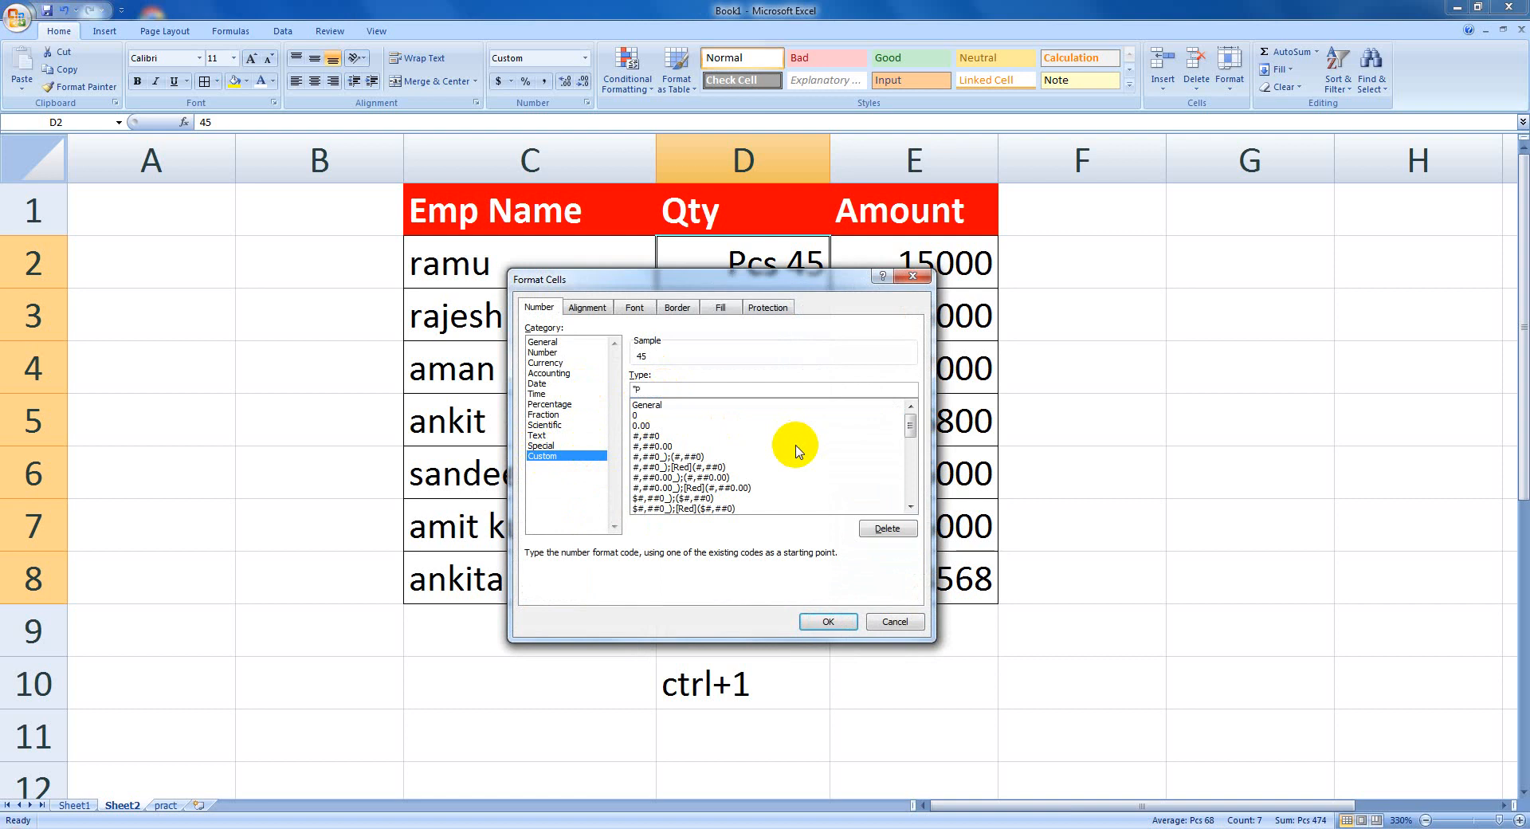
pyautogui.write('cs" 0')
pyautogui.click(827, 622)
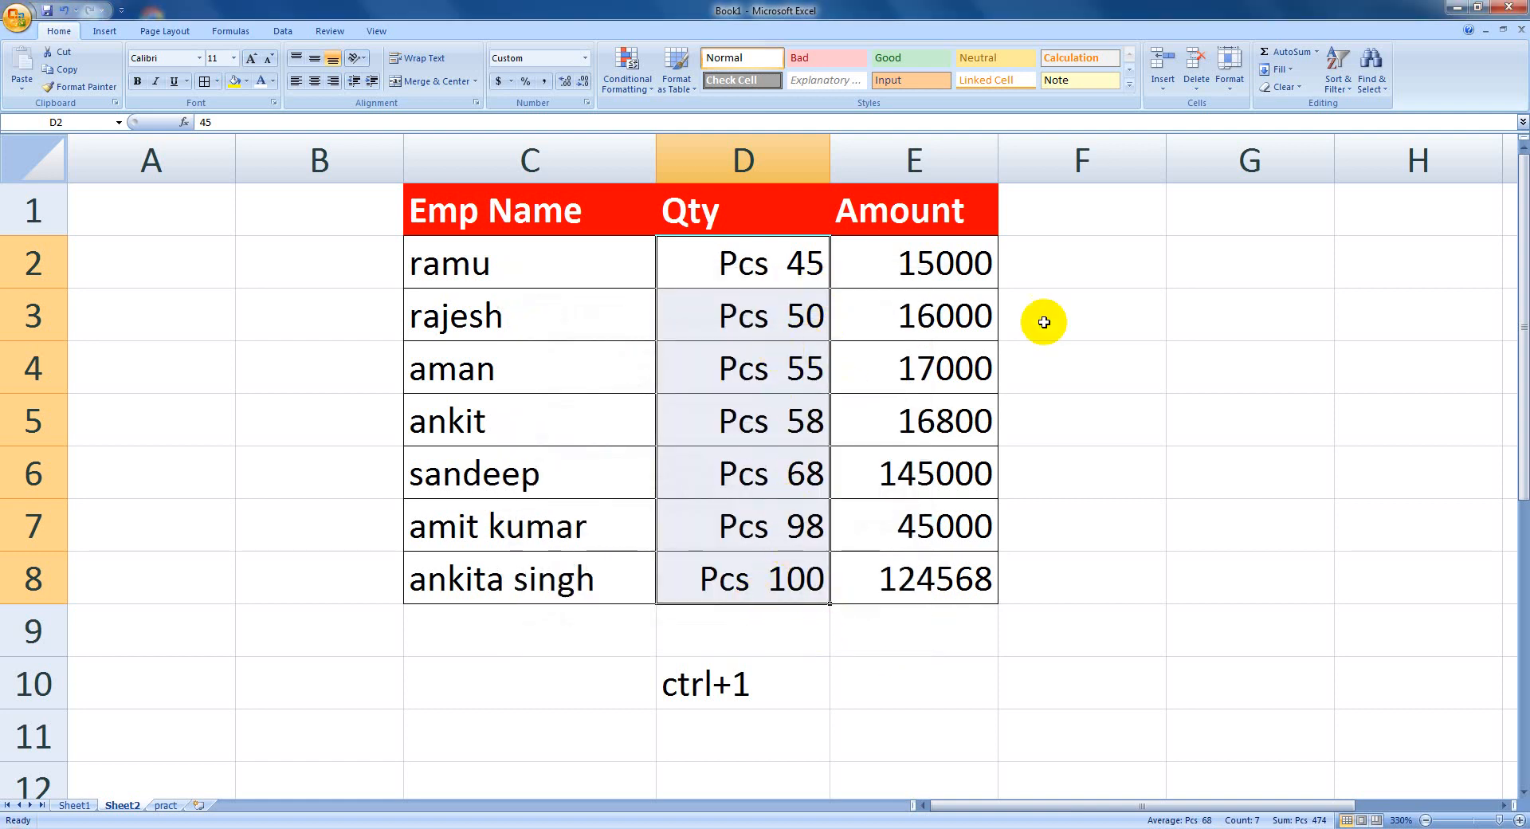
# Apply the custom number format "Rs. " 0 to the Amount values in E2:E8
pyautogui.click(965, 271)
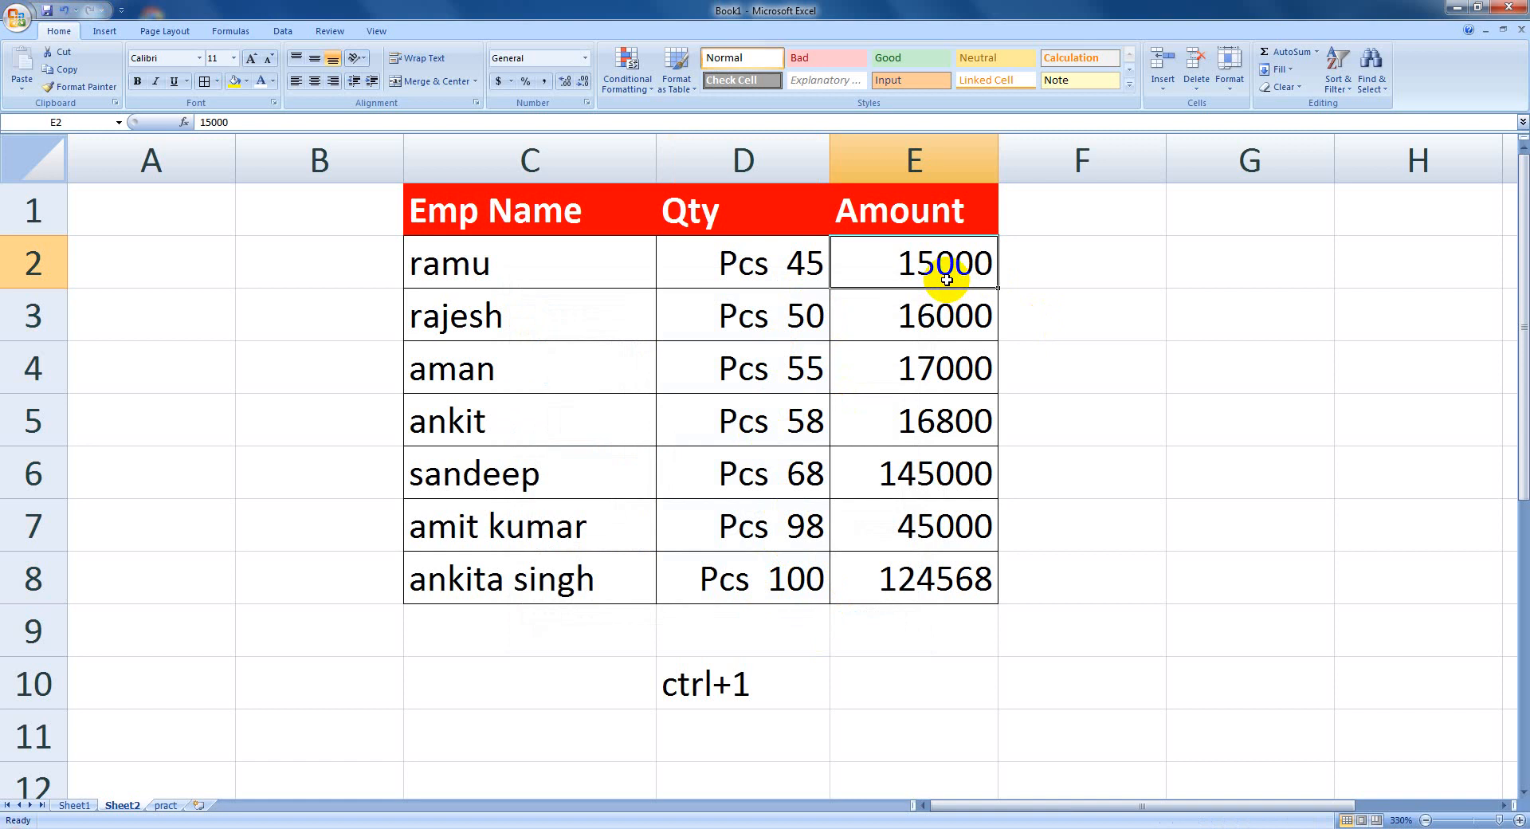
pyautogui.moveTo(940, 275); pyautogui.dragTo(933, 568)
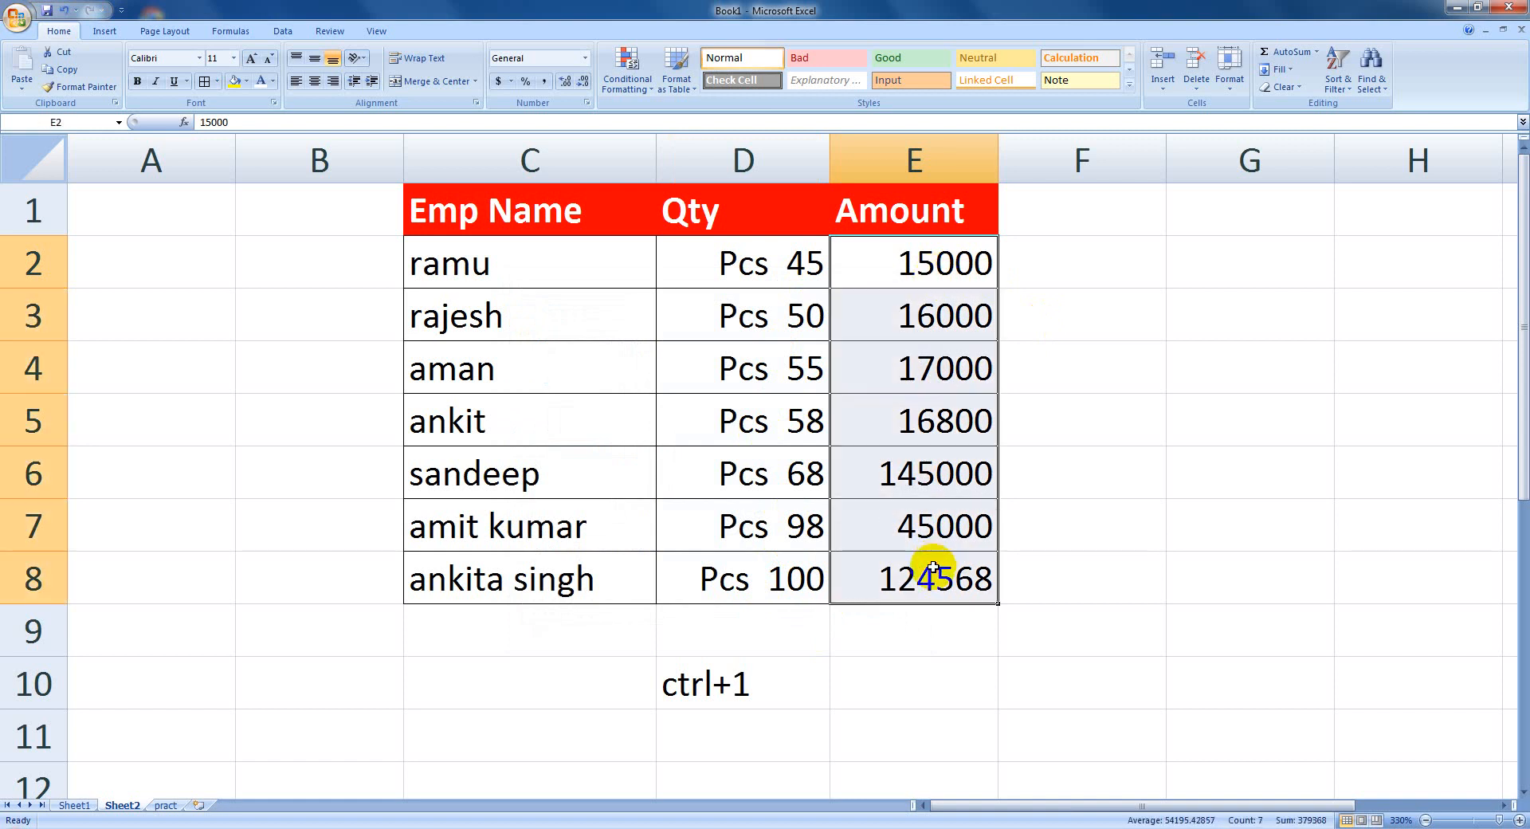
pyautogui.hotkey('ctrl', '1')
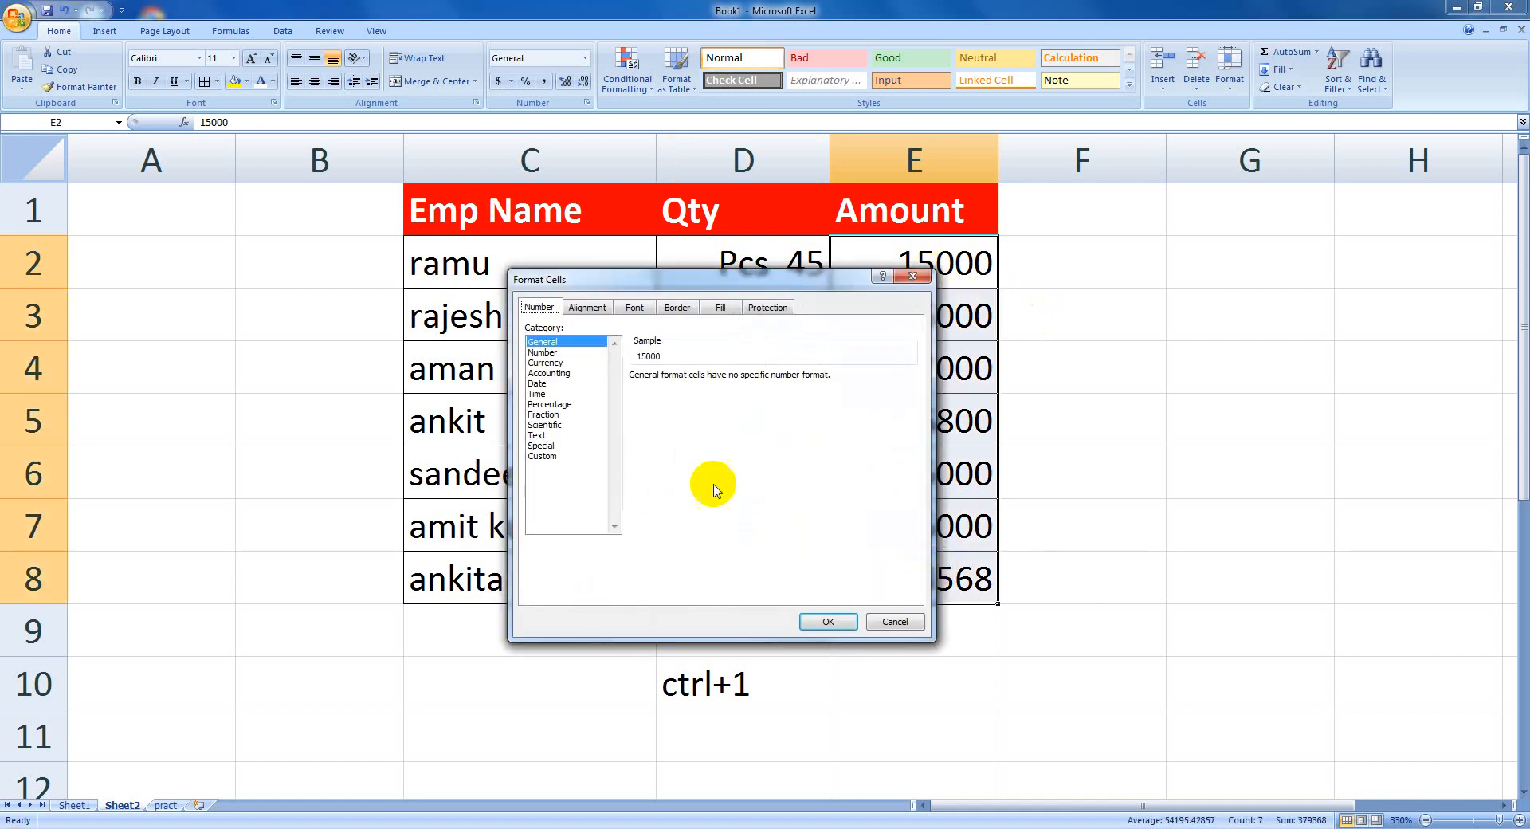
pyautogui.click(543, 456)
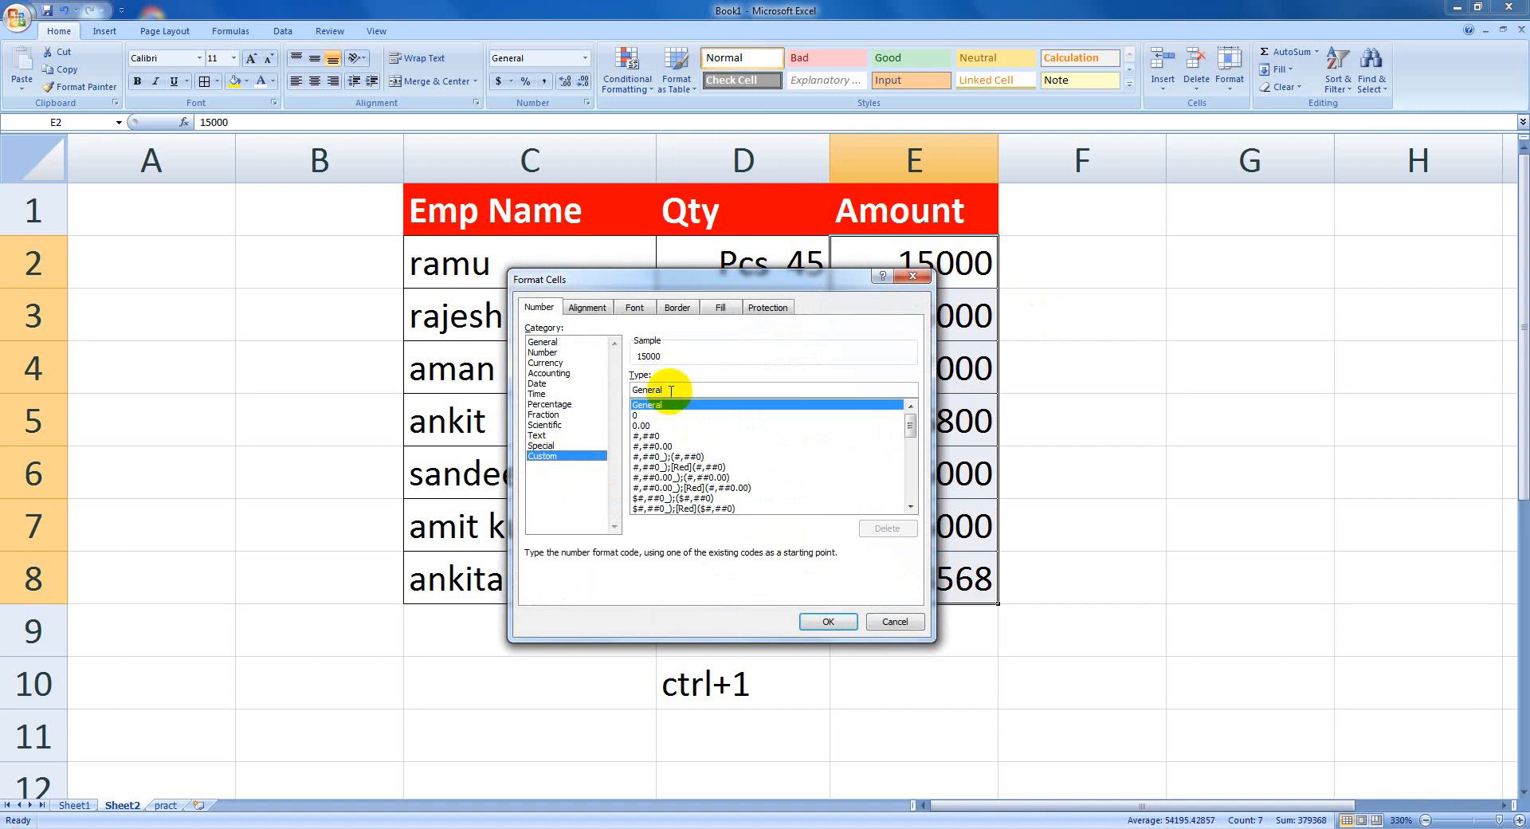
pyautogui.moveTo(670, 389); pyautogui.dragTo(585, 383)
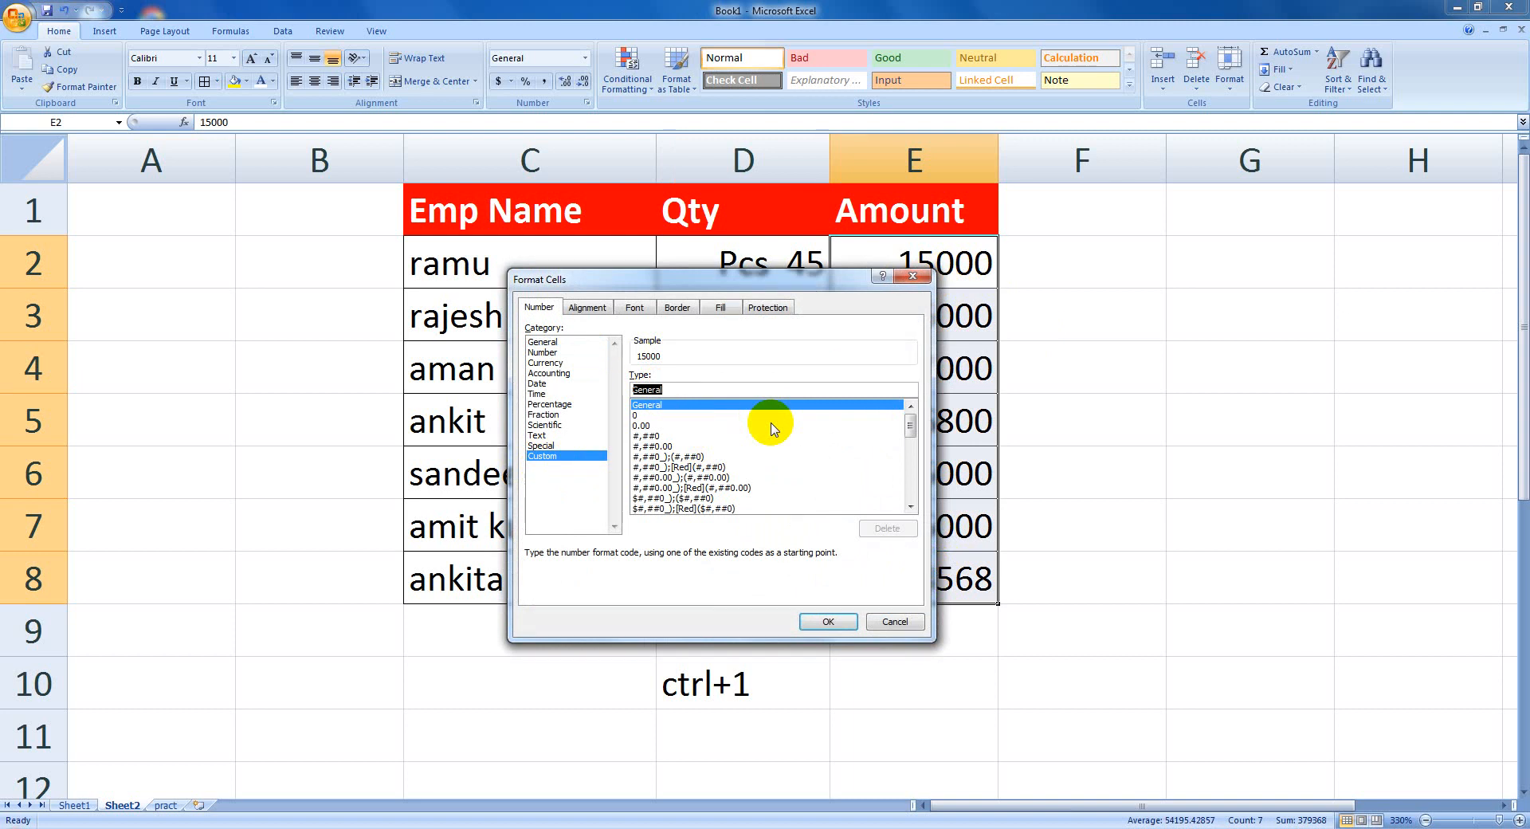
pyautogui.write('"')
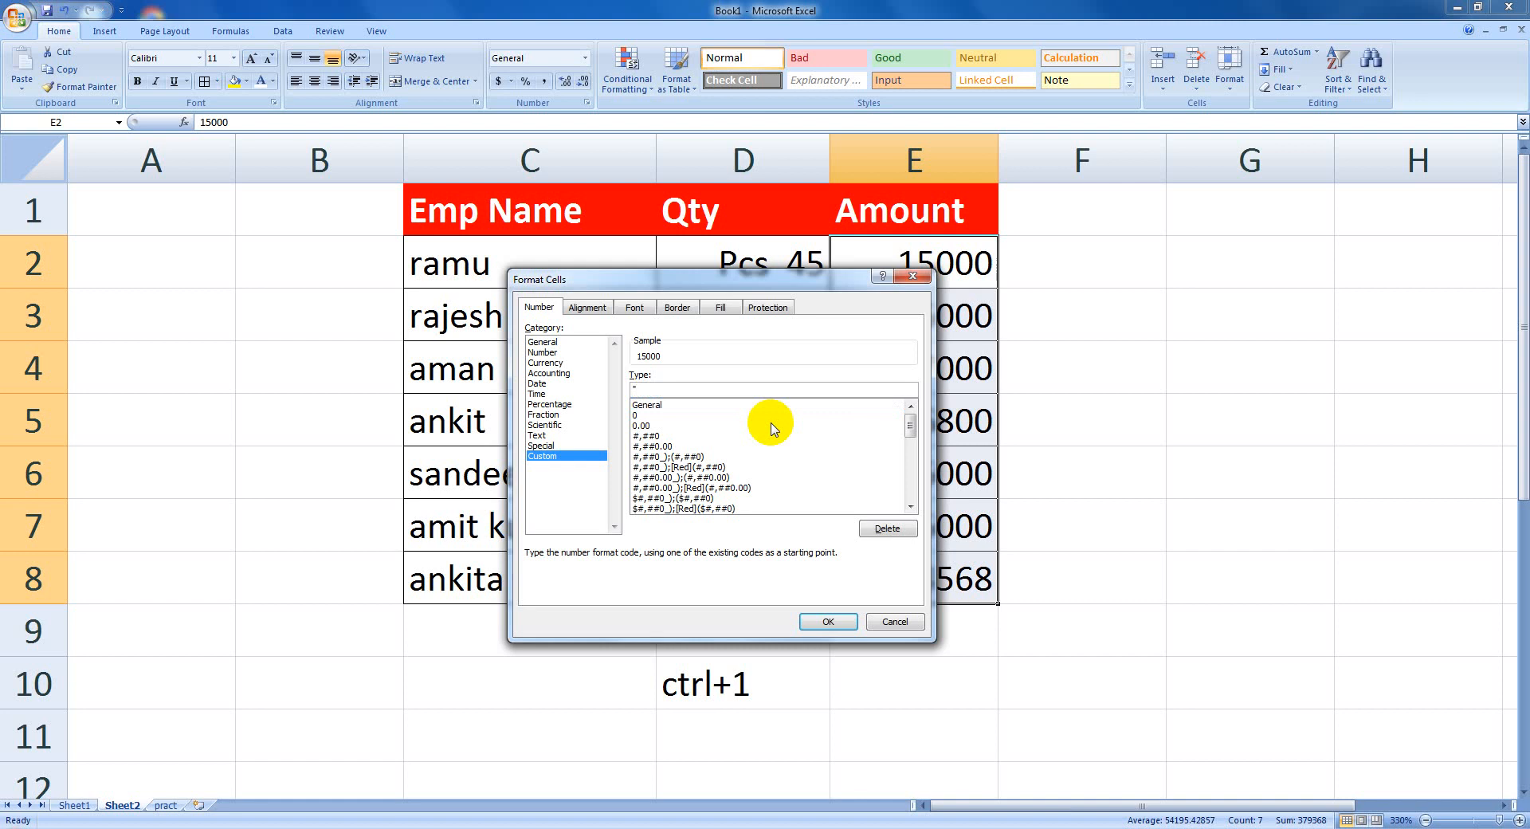
pyautogui.write('RS')
pyautogui.press('BackSpace')
pyautogui.press('BackSpace')
pyautogui.write('s. " 0')
pyautogui.click(809, 622)
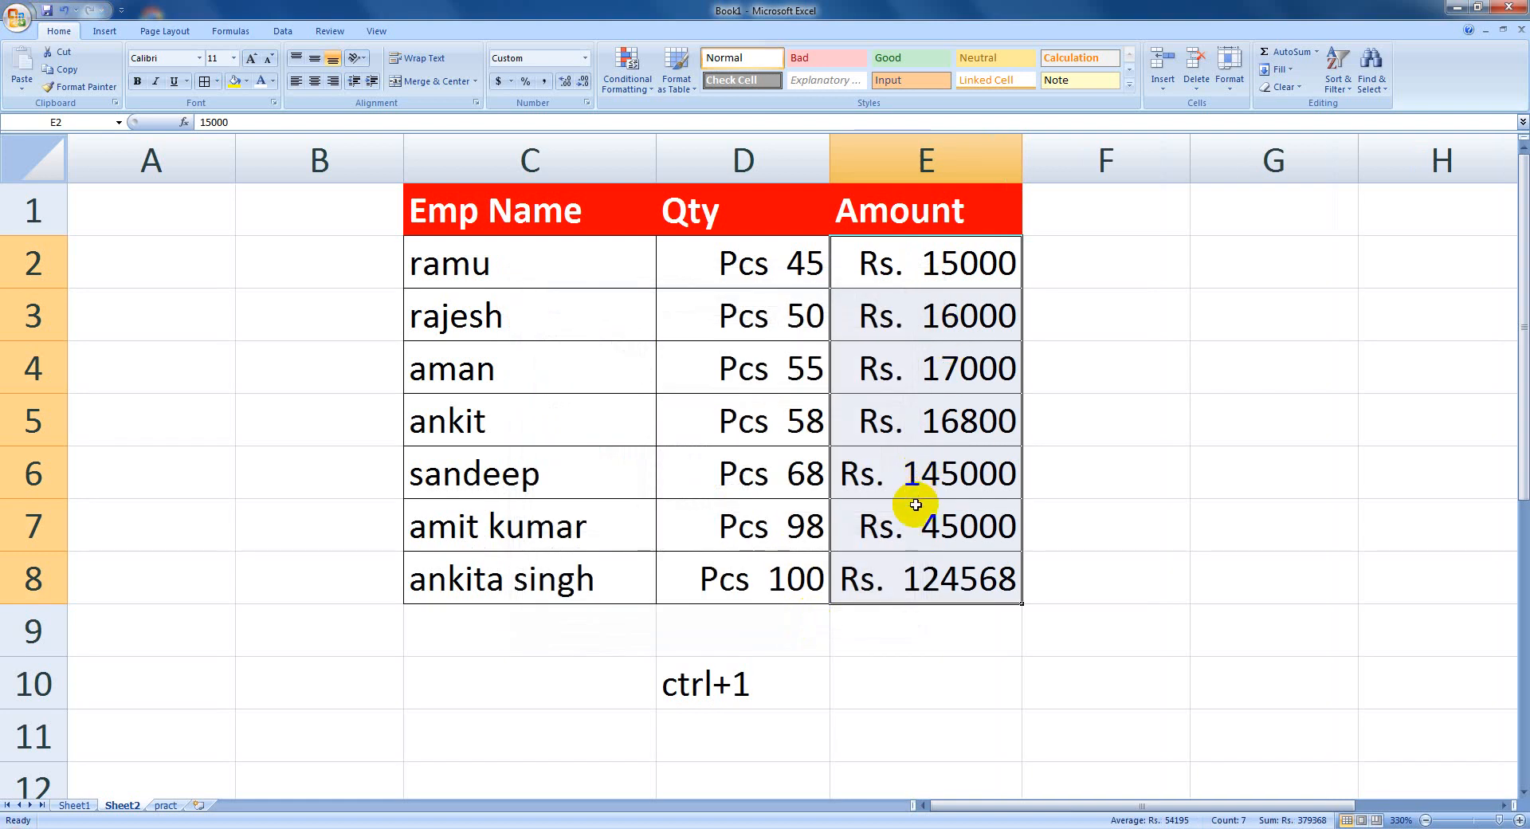
# Change the custom number format of the Qty values in D2:D8 to 0 "Pcs", placing the text after the number
pyautogui.click(773, 273)
pyautogui.moveTo(773, 273); pyautogui.dragTo(769, 570)
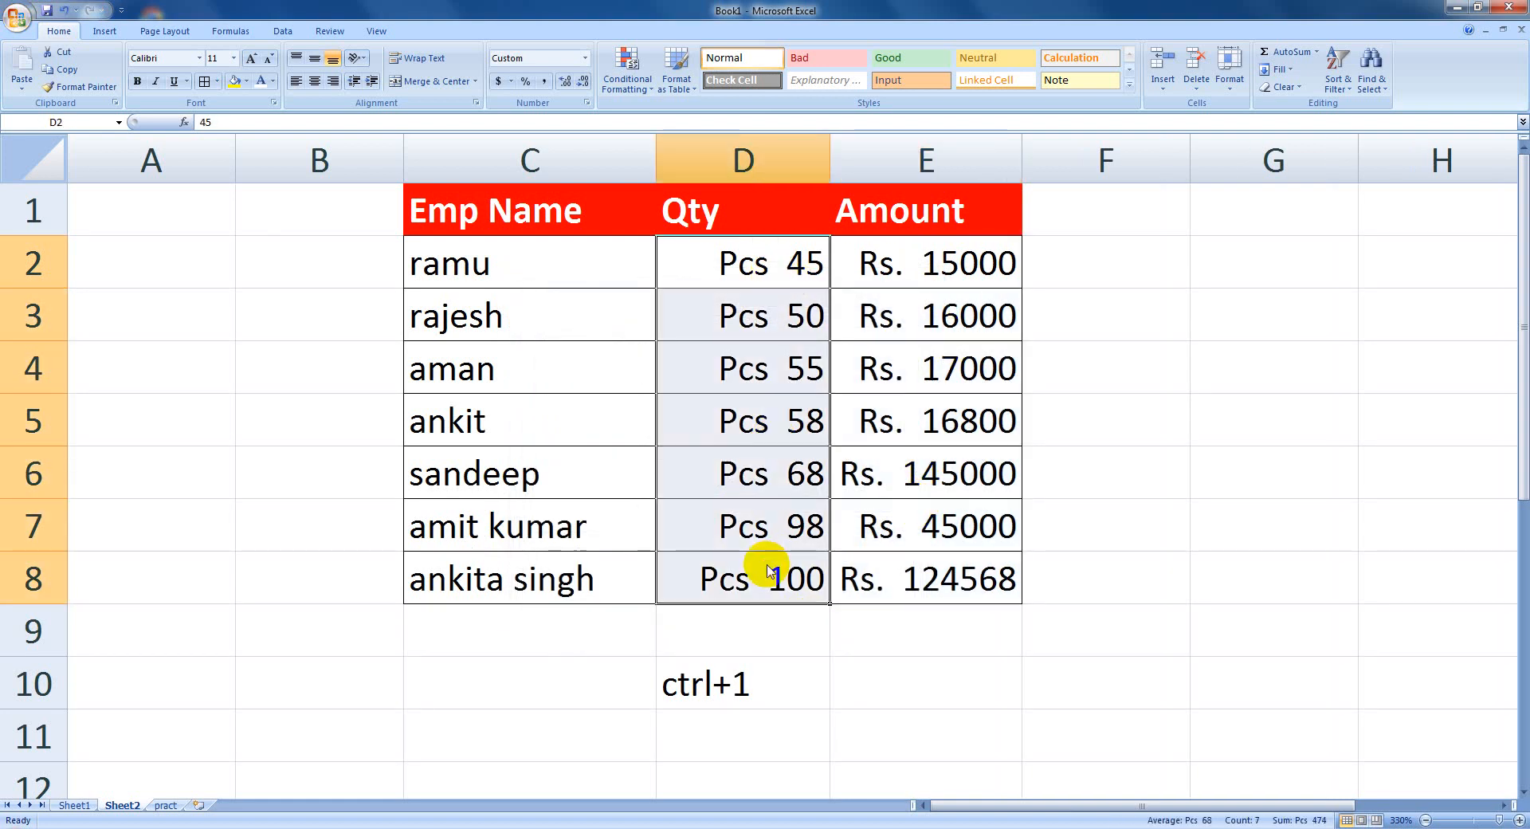
pyautogui.hotkey('ctrl', '1')
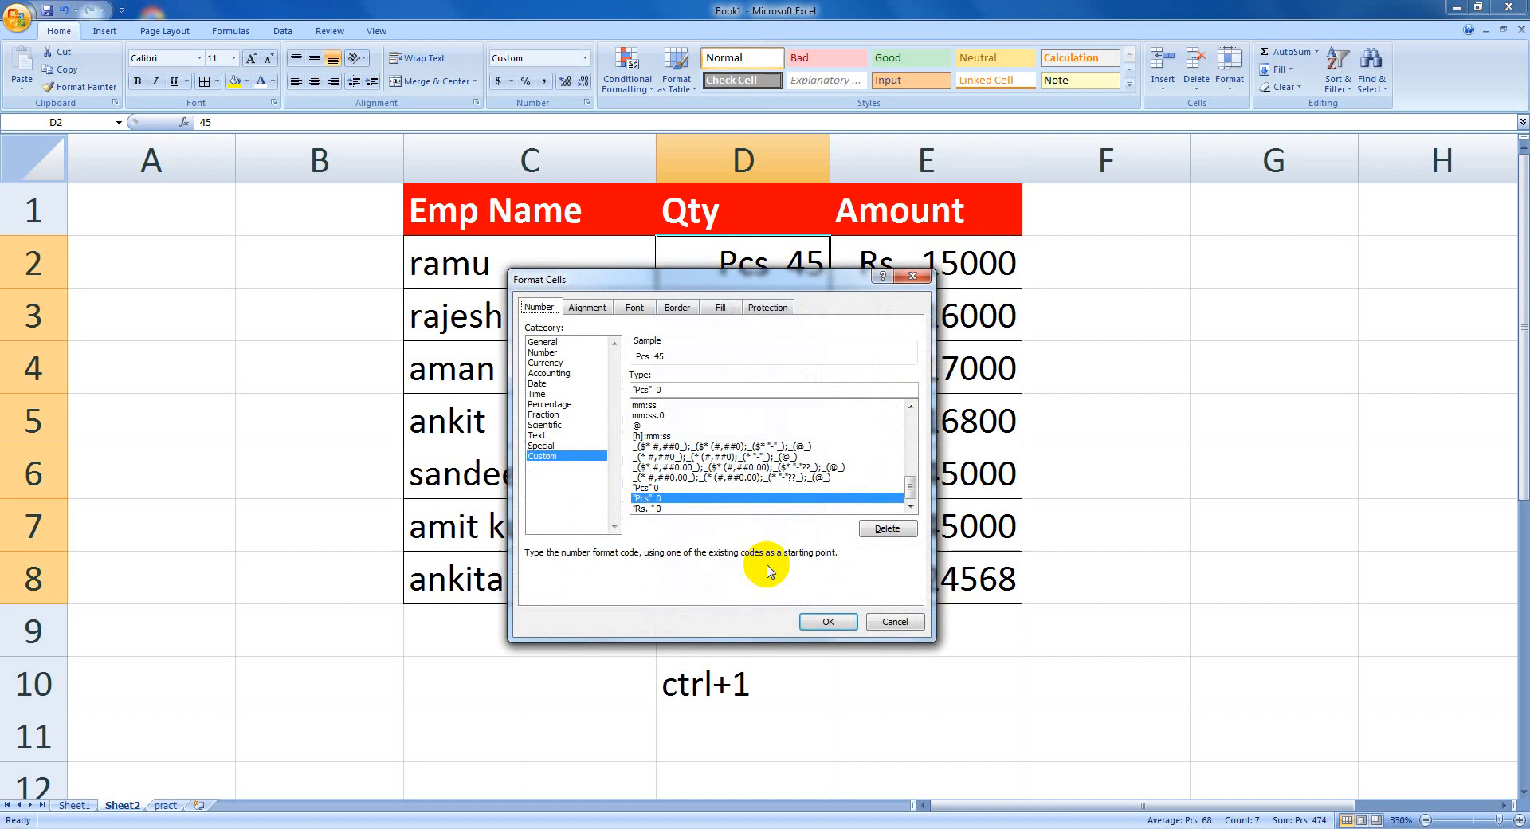
pyautogui.doubleClick(638, 390)
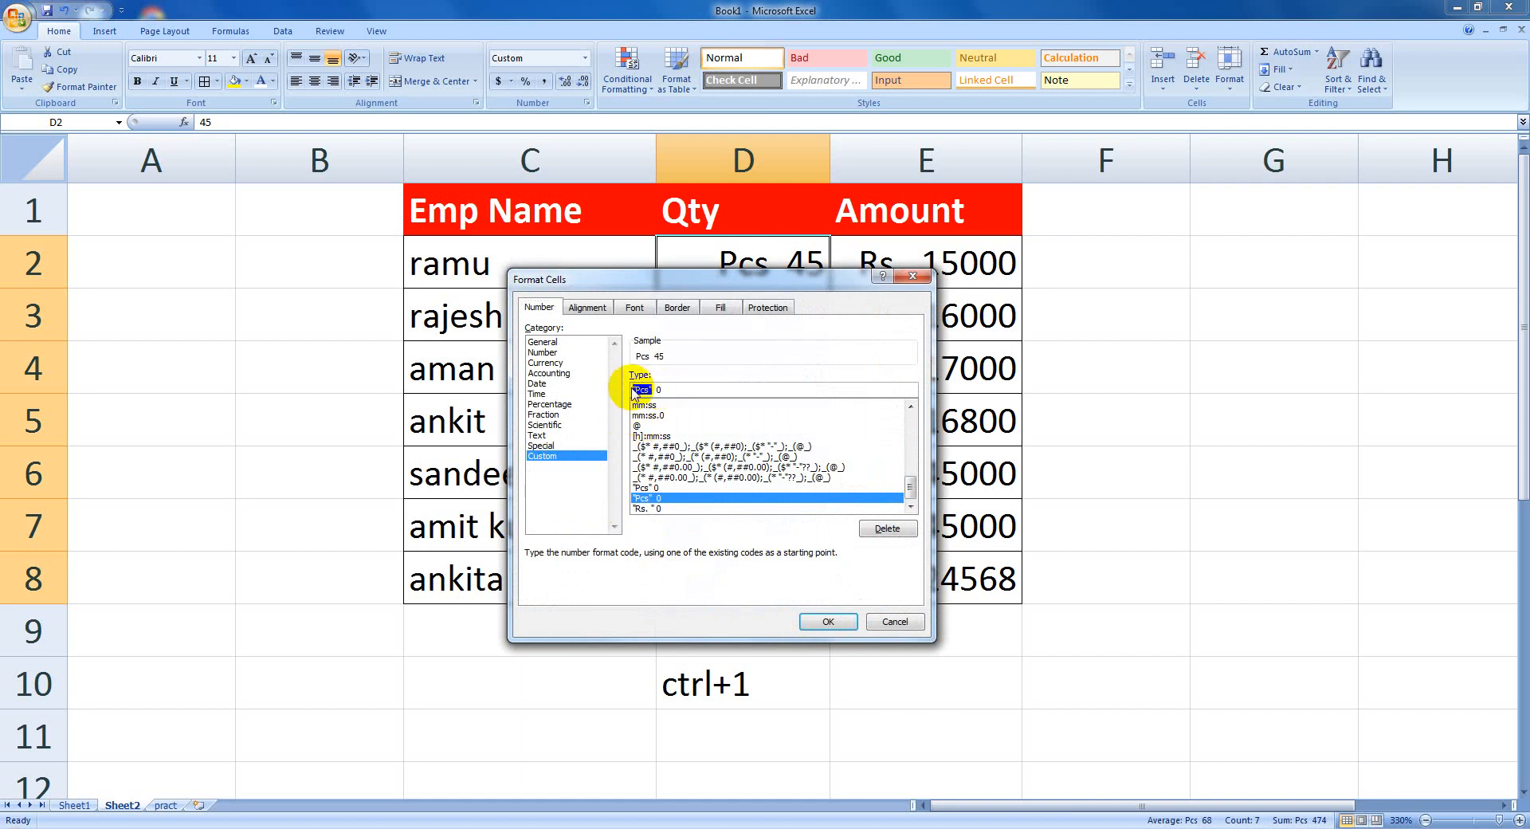
pyautogui.press('BackSpace')
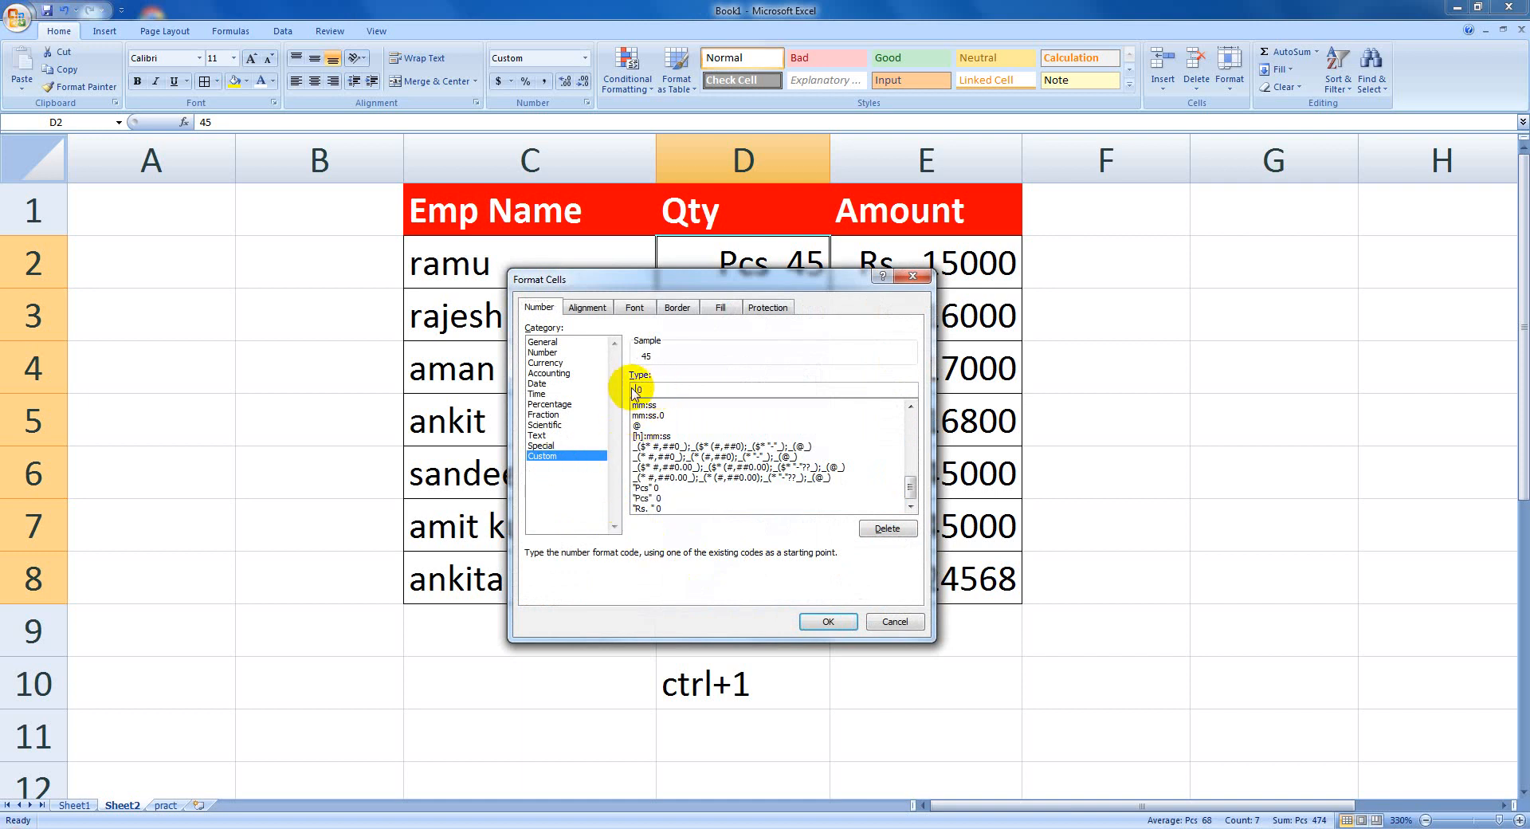
pyautogui.press('Delete')
pyautogui.press('Delete')
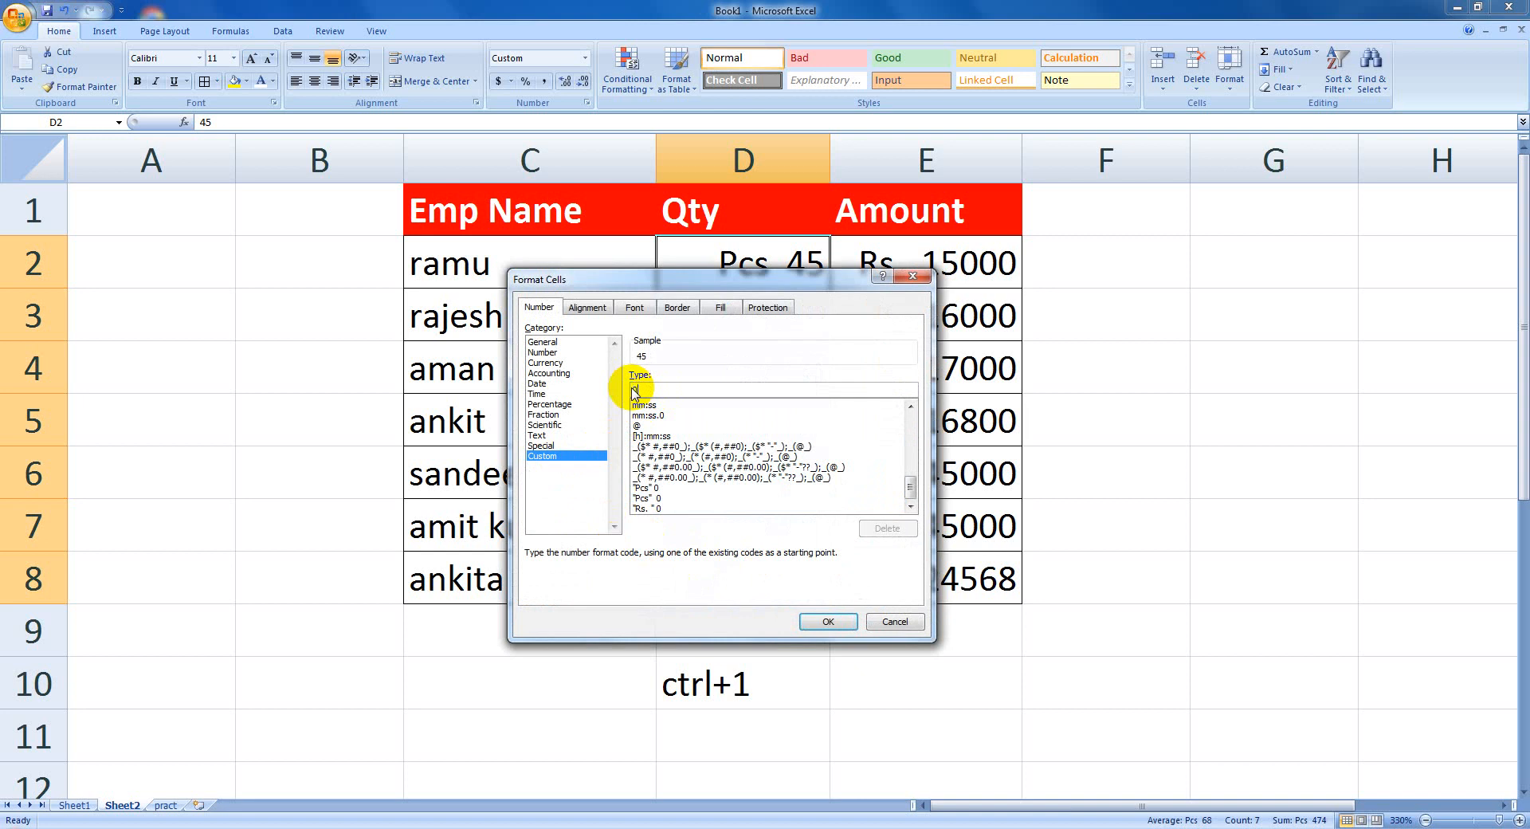
pyautogui.write('"Pcs"')
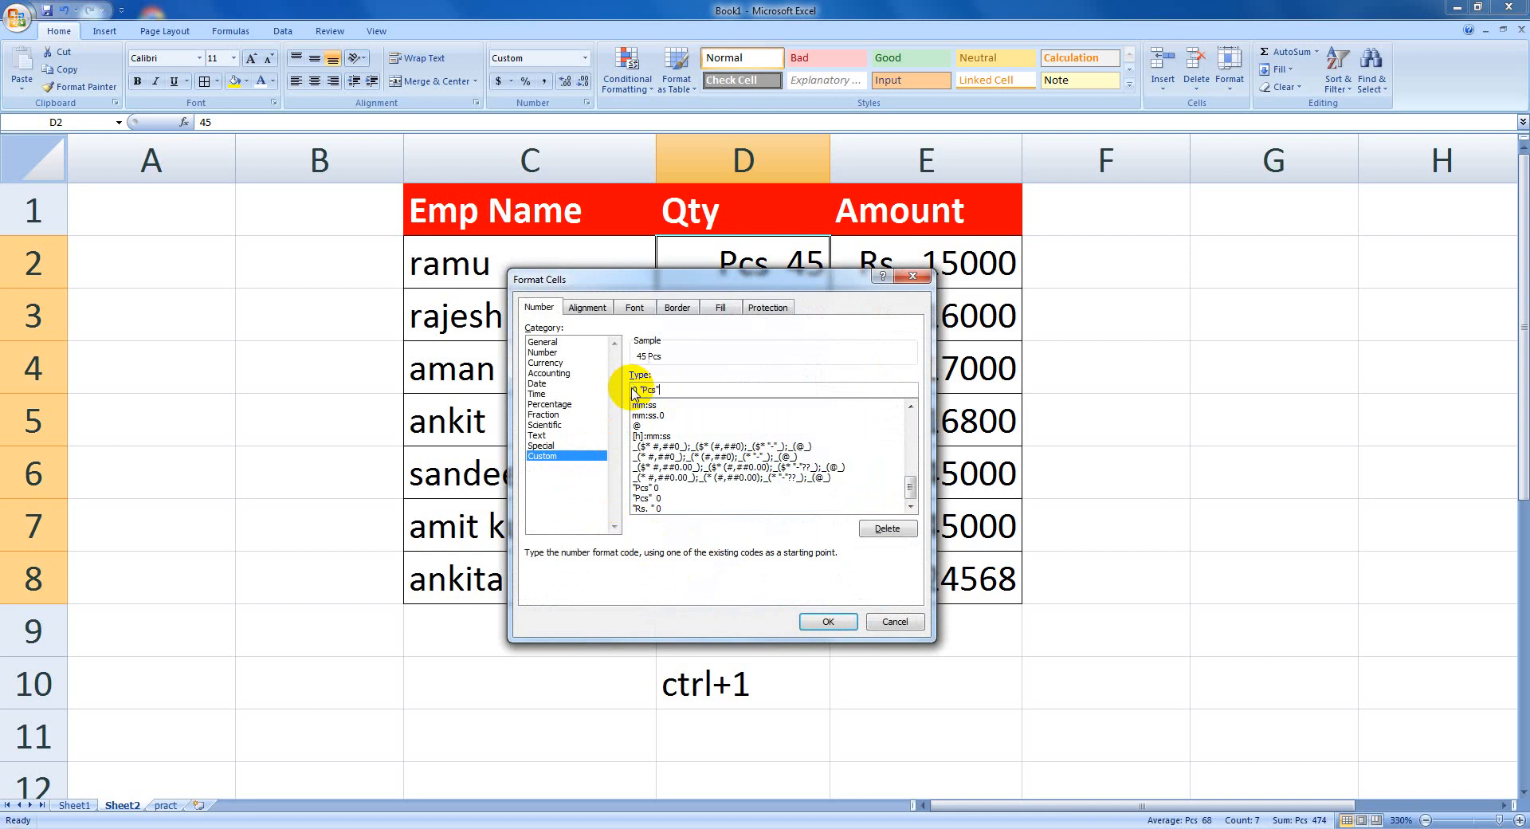
pyautogui.click(826, 620)
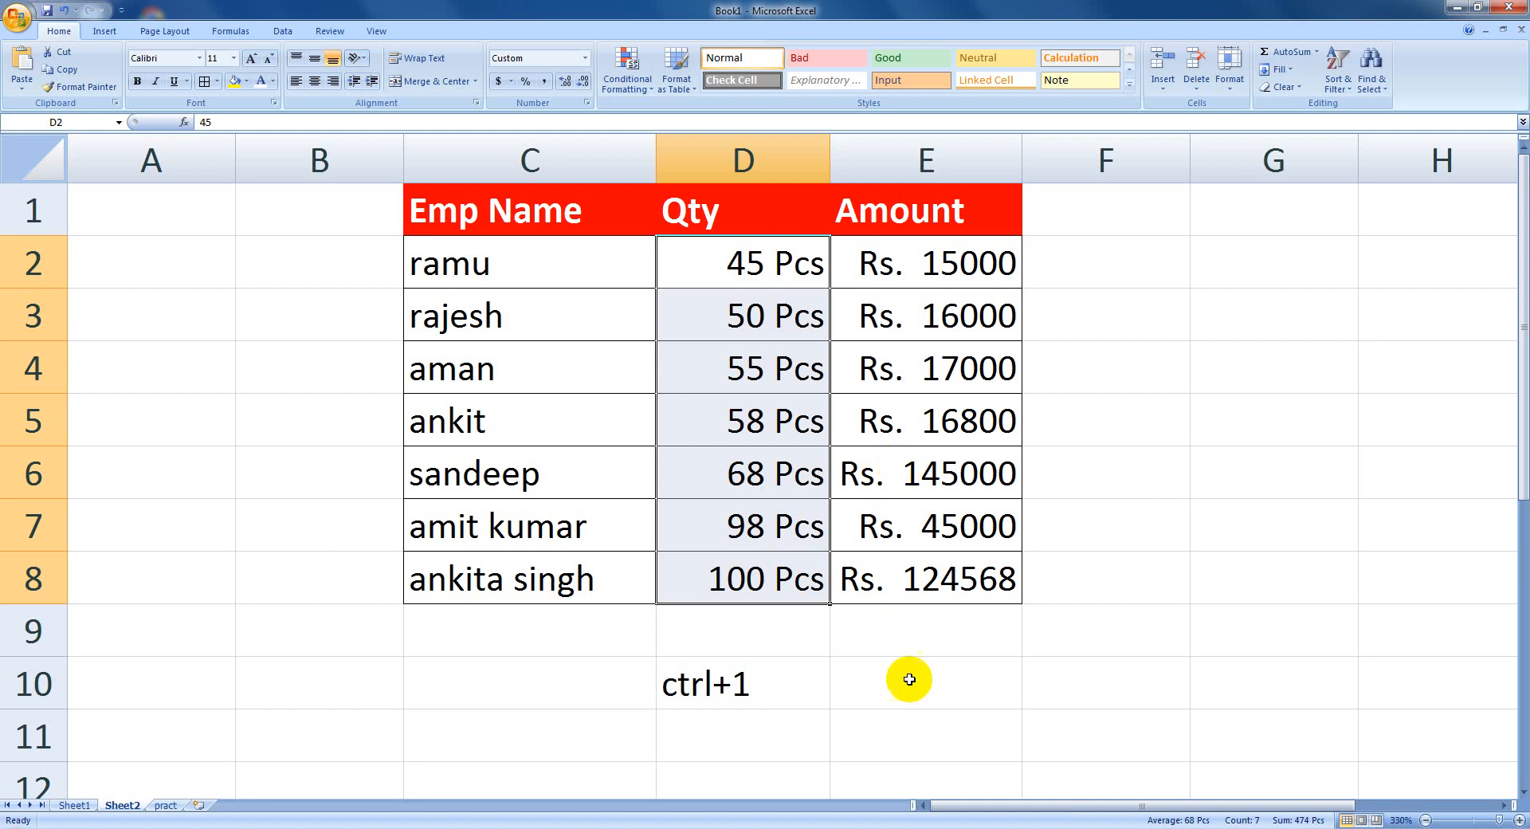
# Enter the note "Format Cell" in E10, beside the ctrl+1 note
pyautogui.click(880, 682)
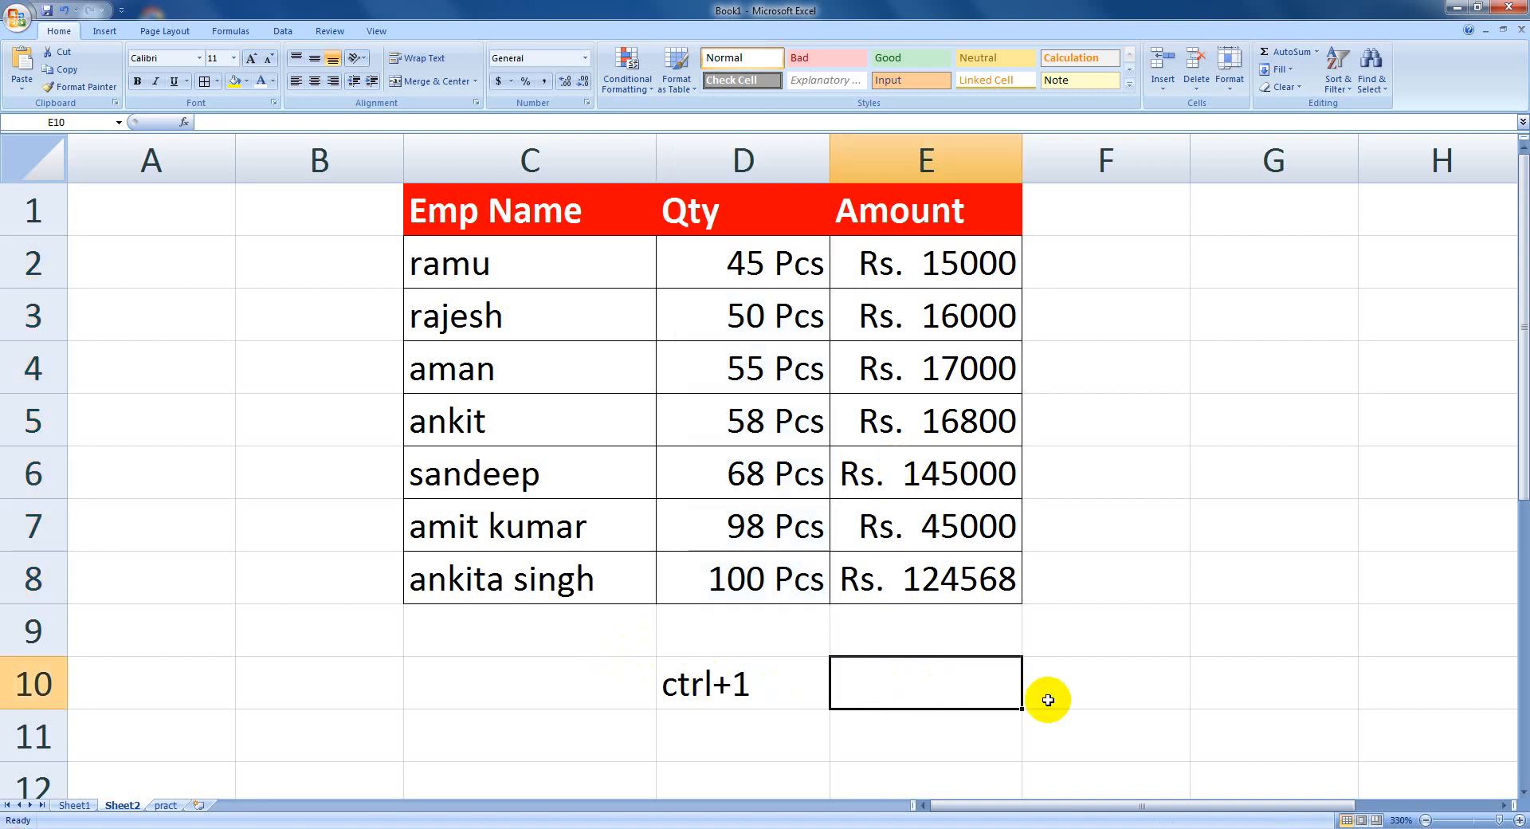
pyautogui.write('Form')
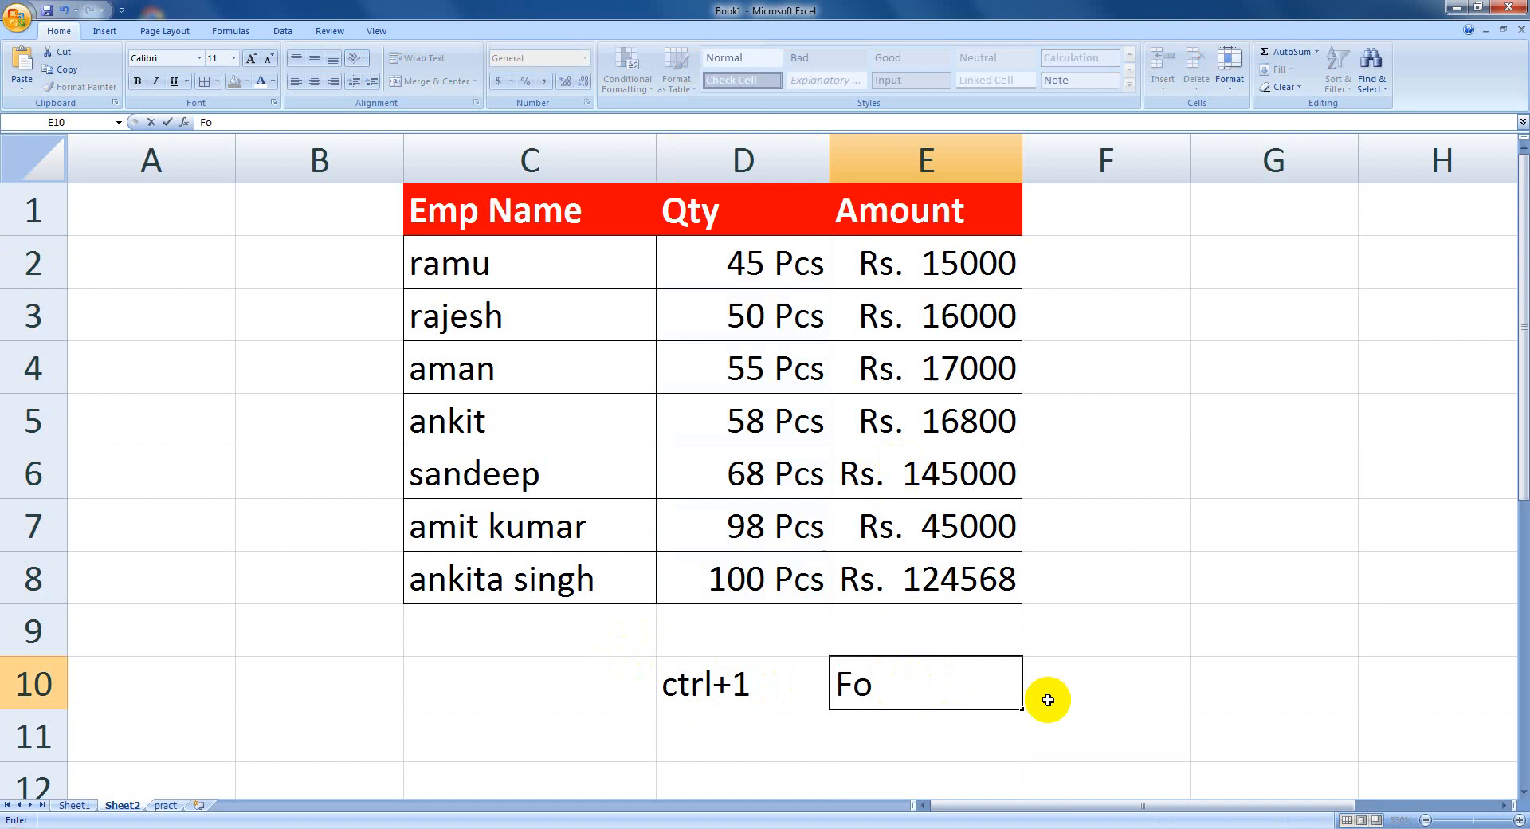
pyautogui.write('t')
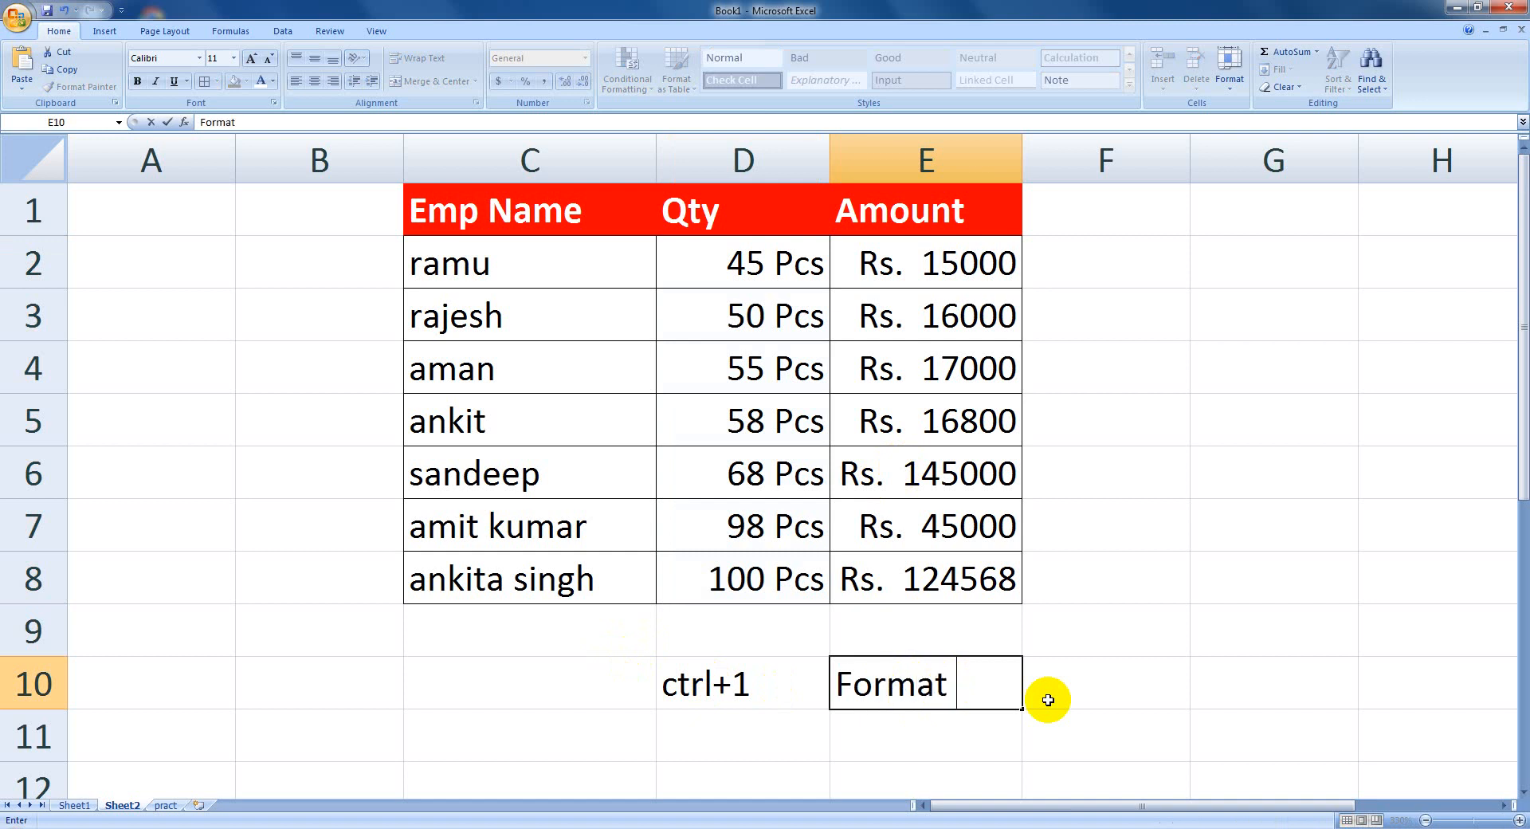
pyautogui.write(' Cell')
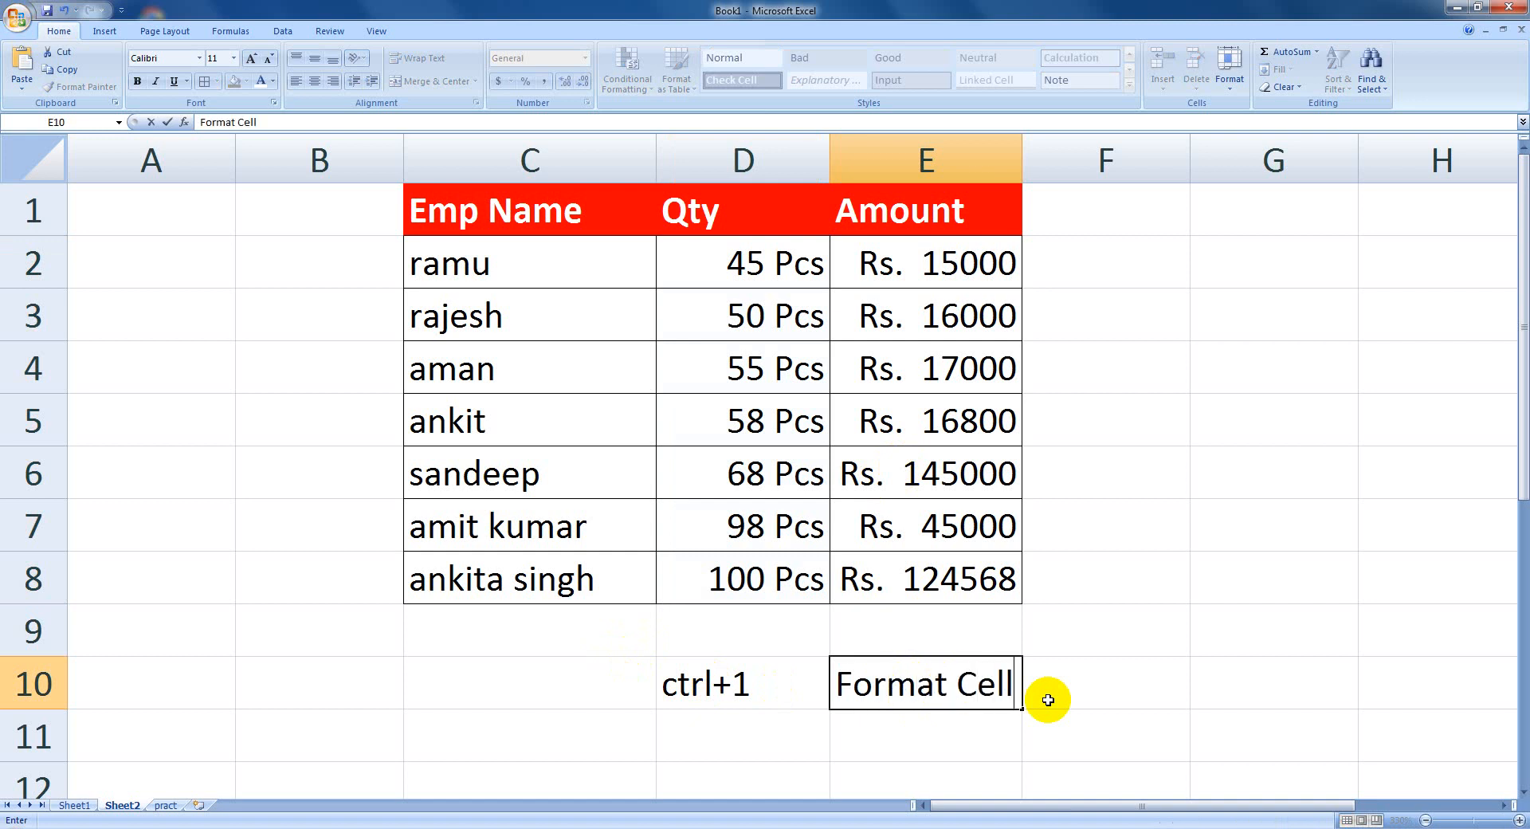
pyautogui.click(1083, 710)
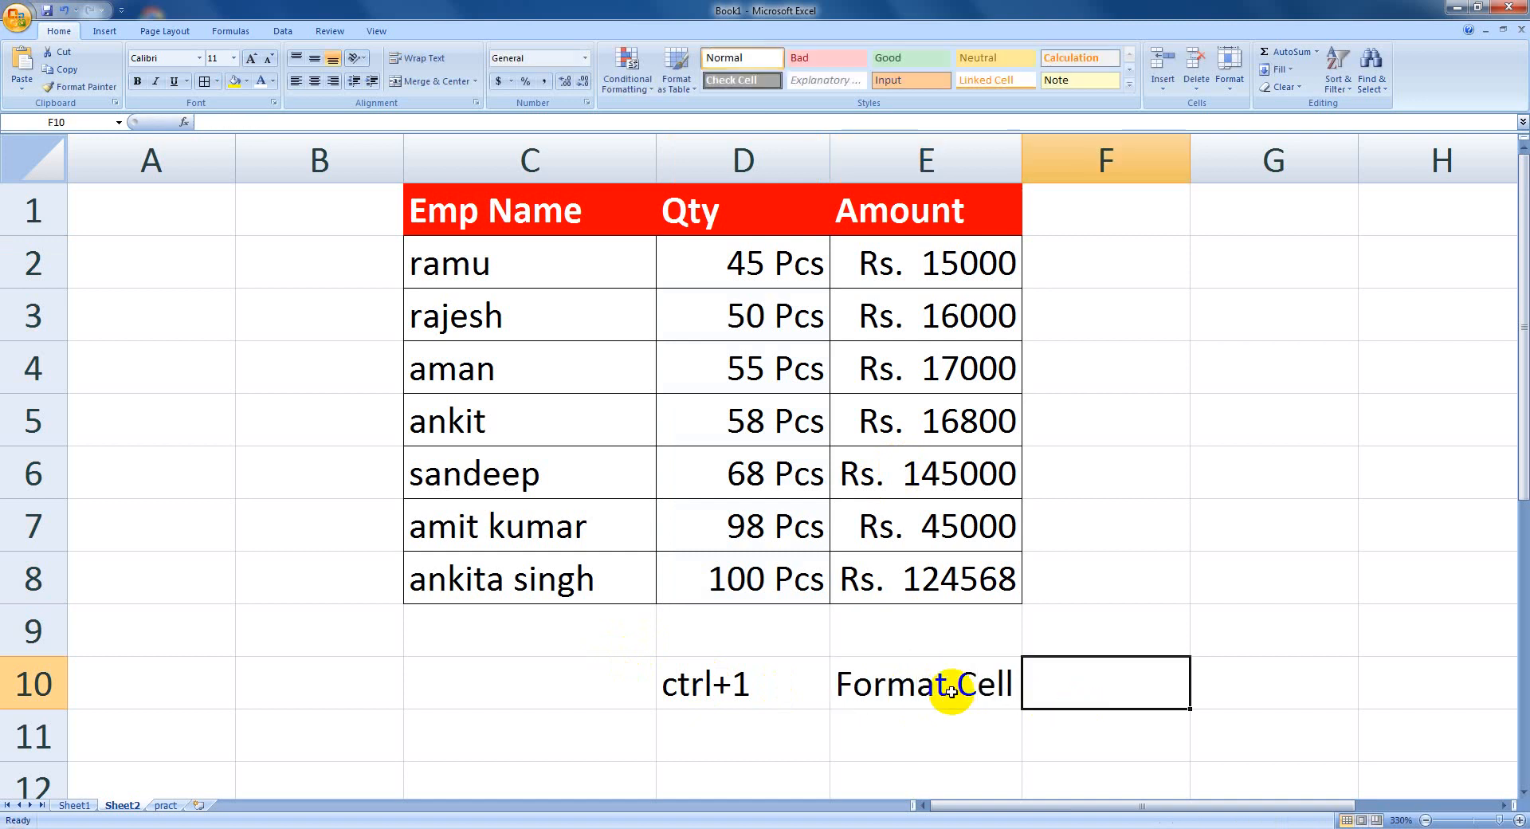